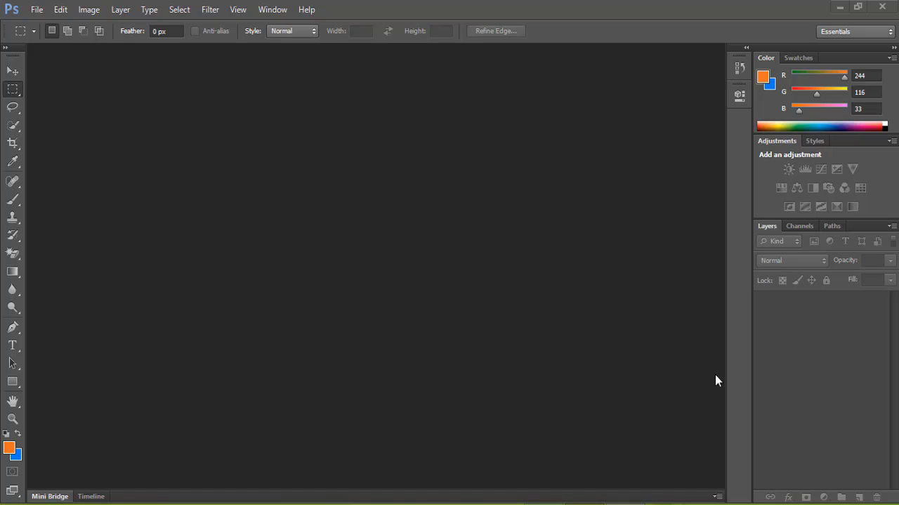
- Create a new blank white document of 3600 × 3300 pixels at 300 ppi
{"action": "left_click", "coordinate": [37, 10]}
{"action": "left_click", "coordinate": [48, 25]}
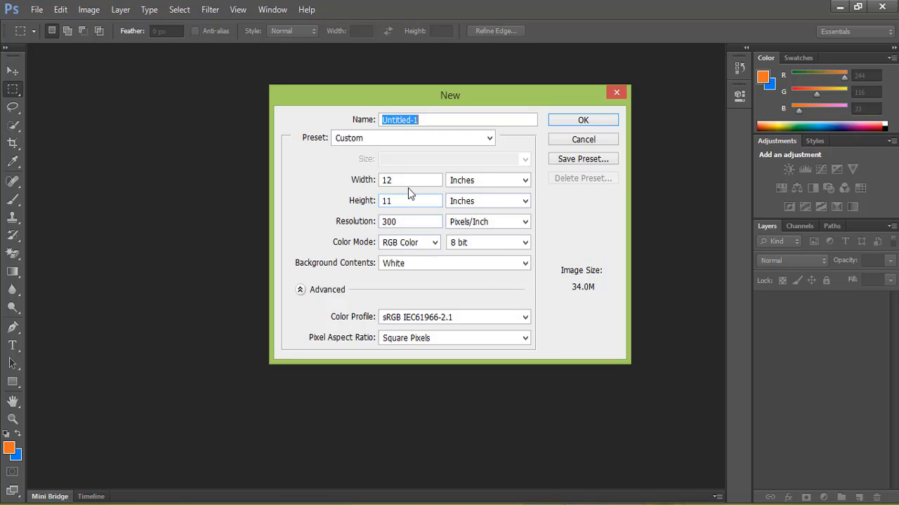
{"action": "left_click", "coordinate": [406, 183]}
{"action": "left_click", "coordinate": [524, 181]}
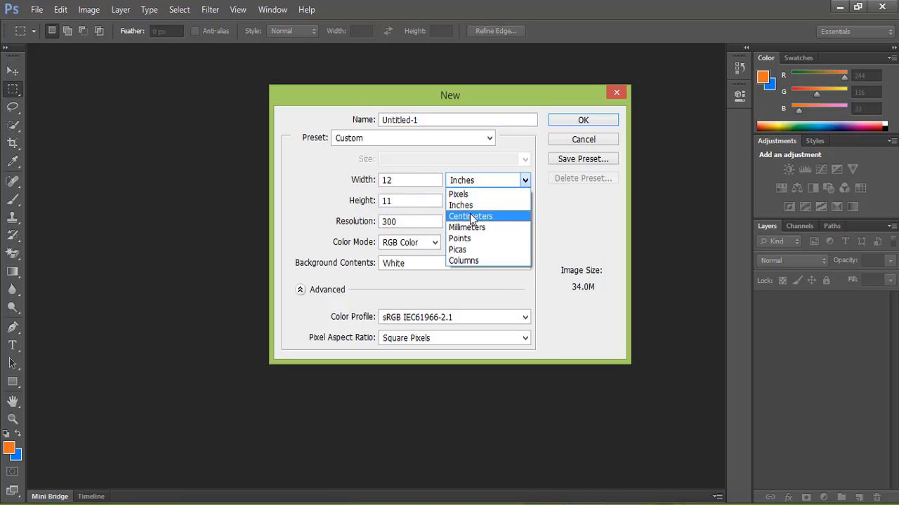
{"action": "left_click", "coordinate": [476, 196]}
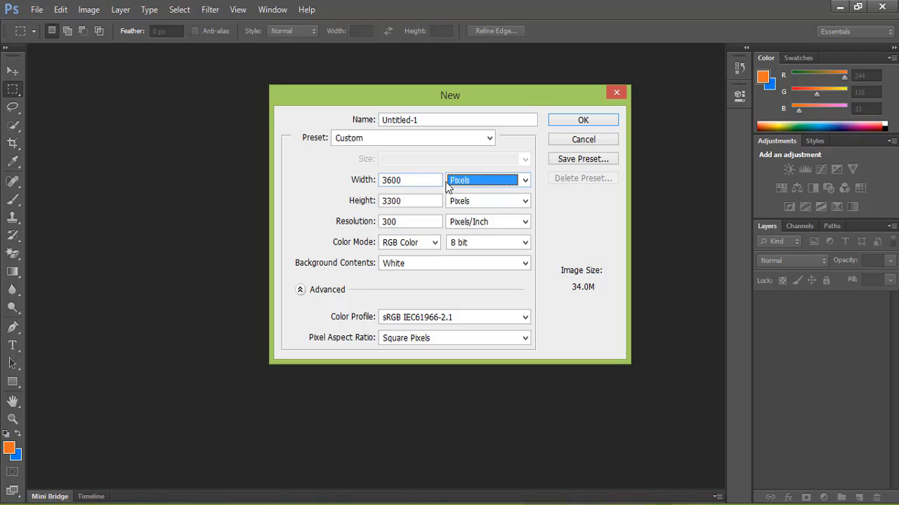
{"action": "left_click", "coordinate": [421, 221]}
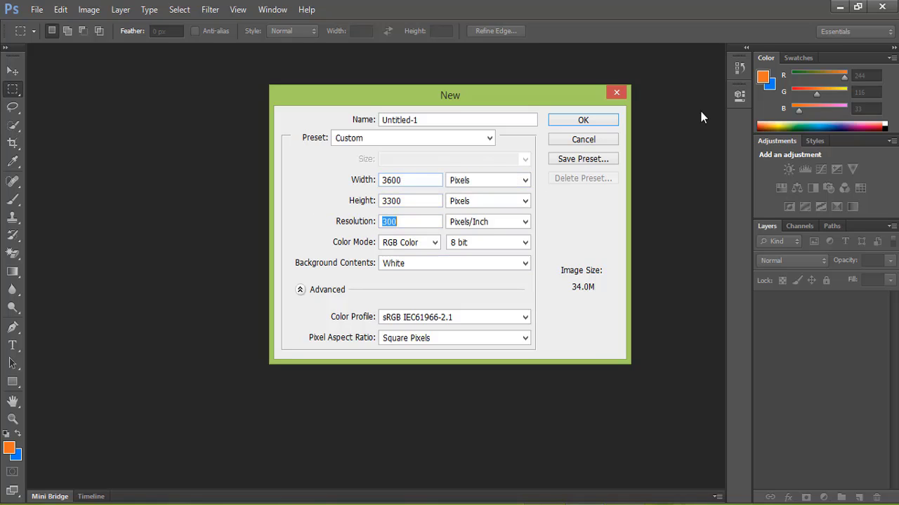
{"action": "left_click", "coordinate": [595, 121]}
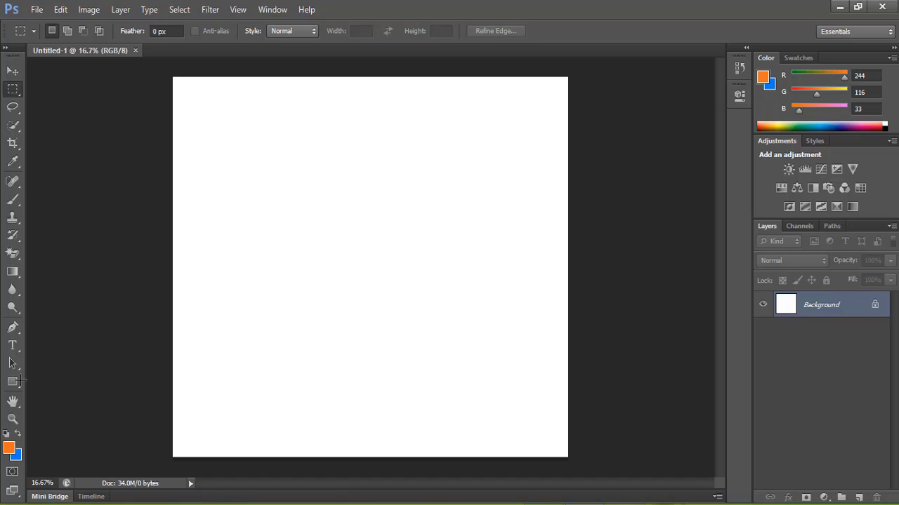
{"action": "left_click", "coordinate": [13, 381]}
{"action": "left_click_drag", "start_coordinate": [255, 152], "coordinate": [407, 275]}
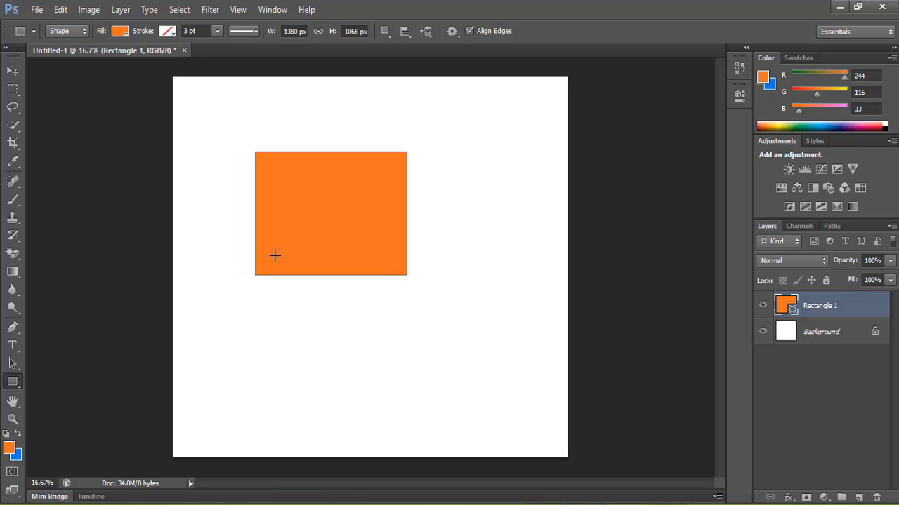
{"action": "left_click_drag", "start_coordinate": [301, 194], "coordinate": [349, 243]}
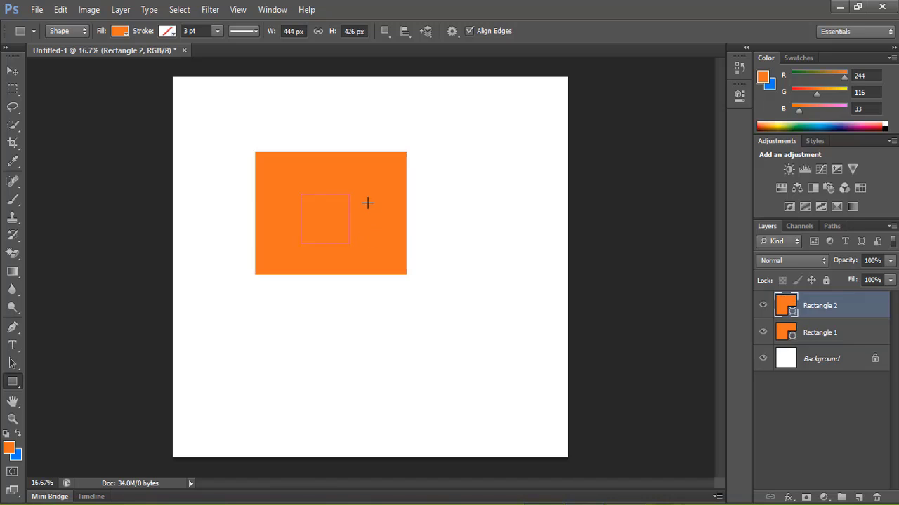
{"action": "left_click", "coordinate": [438, 203]}
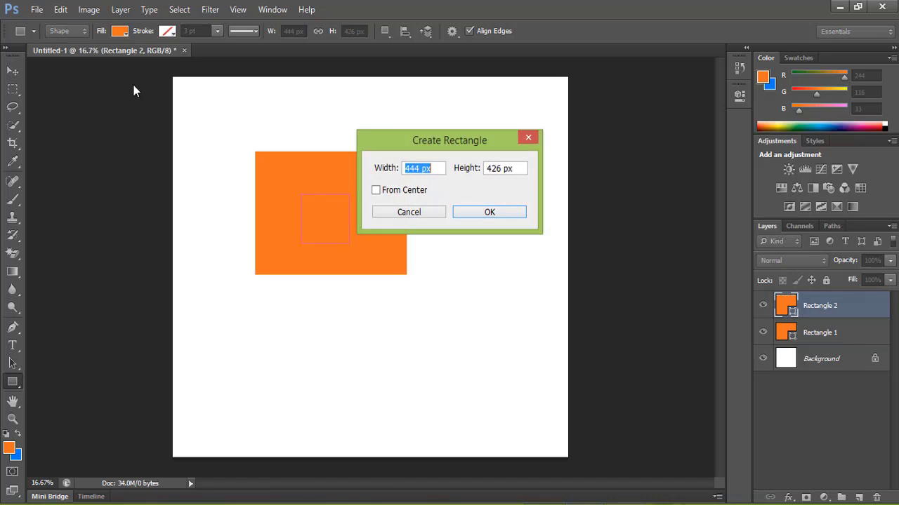
{"action": "left_click", "coordinate": [498, 214]}
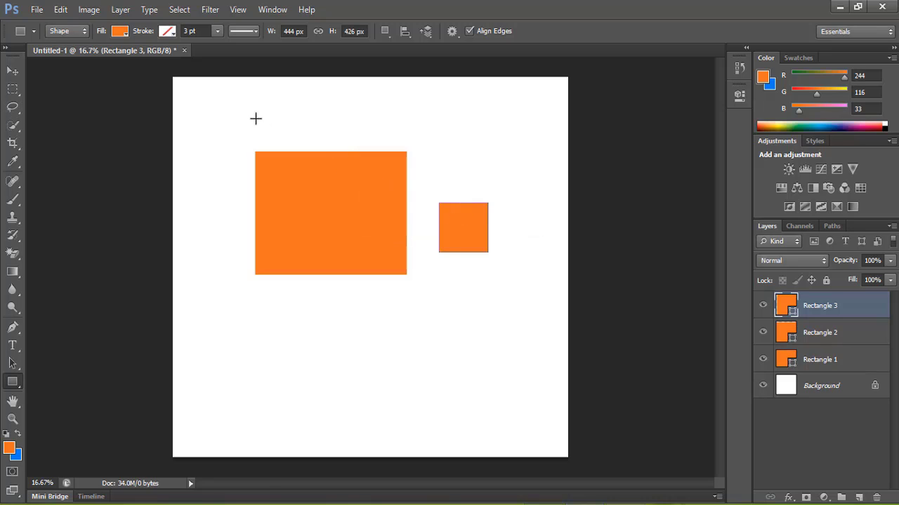
{"action": "left_click", "coordinate": [12, 71]}
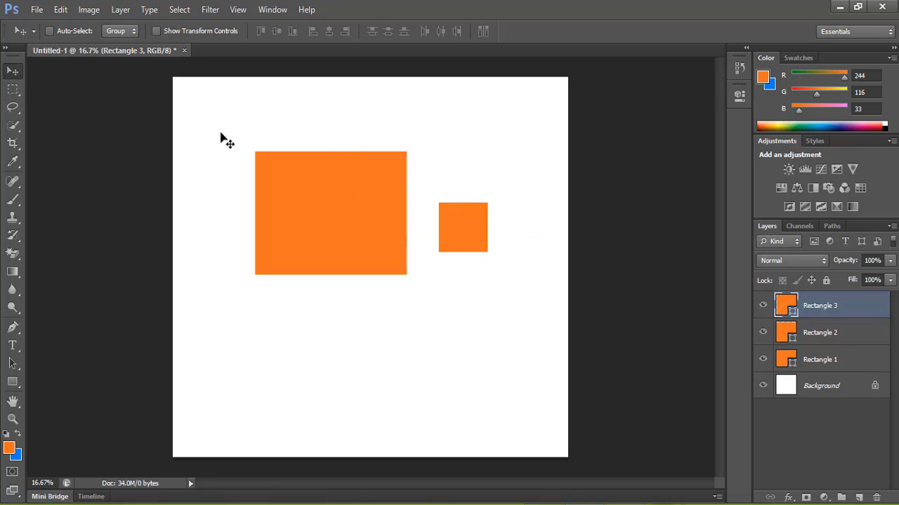
{"action": "mouse_move", "coordinate": [261, 168]}
{"action": "left_mouse_down"}
{"action": "mouse_move", "coordinate": [301, 224]}
{"action": "mouse_move", "coordinate": [315, 218]}
{"action": "left_mouse_up"}
{"action": "key", "text": "Delete"}
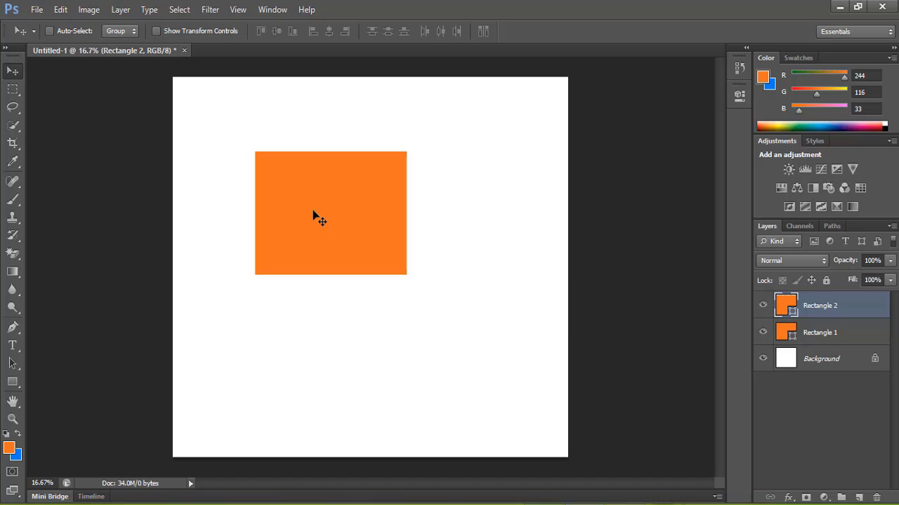
{"action": "key", "text": "Delete"}
{"action": "key", "text": "Delete"}
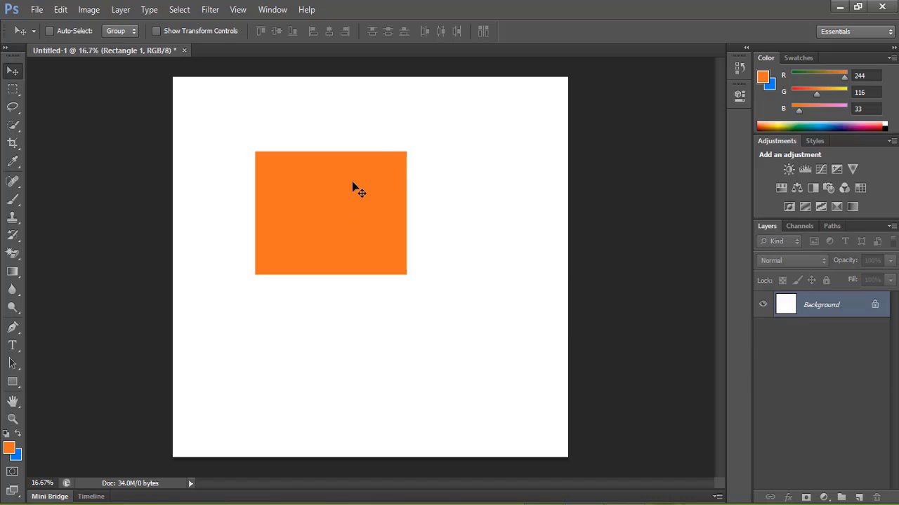
- Shrink the Photoshop window and open the project 2 desktop folder
{"action": "left_click", "coordinate": [858, 7]}
{"action": "left_click_drag", "start_coordinate": [588, 20], "coordinate": [498, 25]}
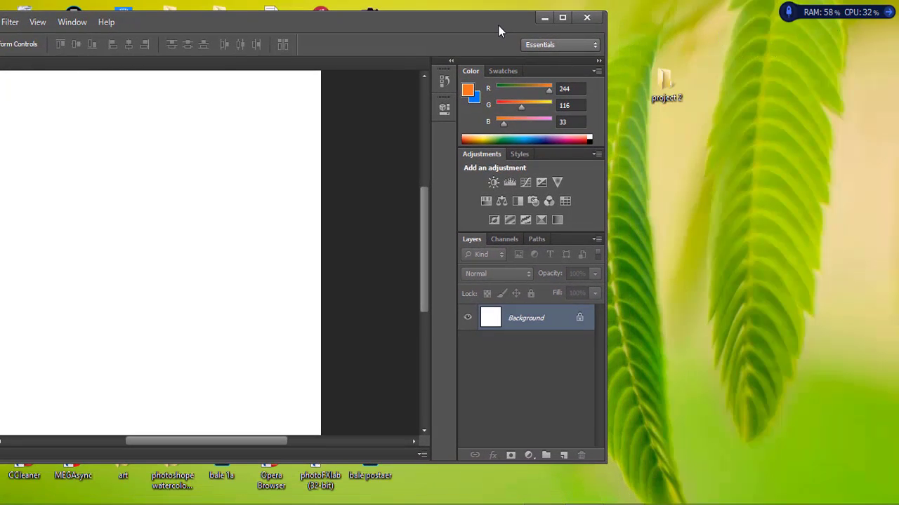
{"action": "double_click", "coordinate": [664, 80]}
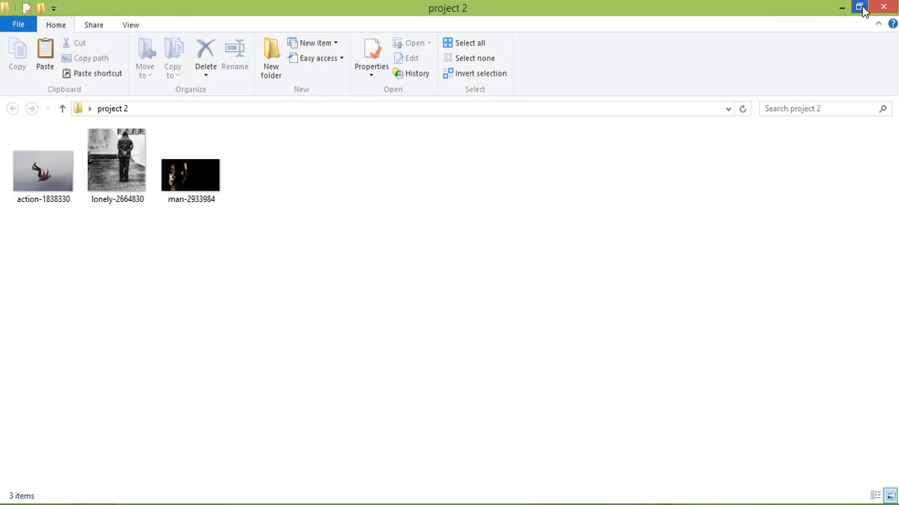
- Put the folder window on the right and drag lonely-2664830 onto the canvas
{"action": "left_click", "coordinate": [859, 7]}
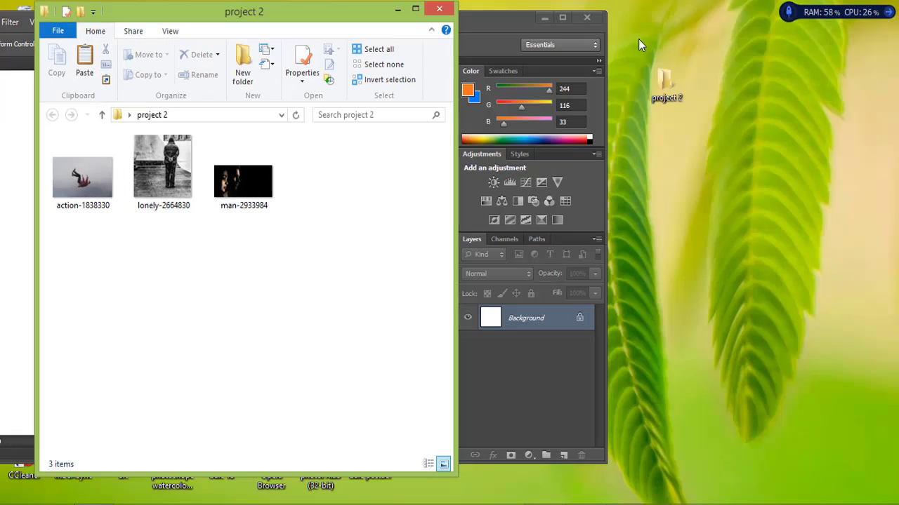
{"action": "left_click_drag", "start_coordinate": [362, 11], "coordinate": [818, 11]}
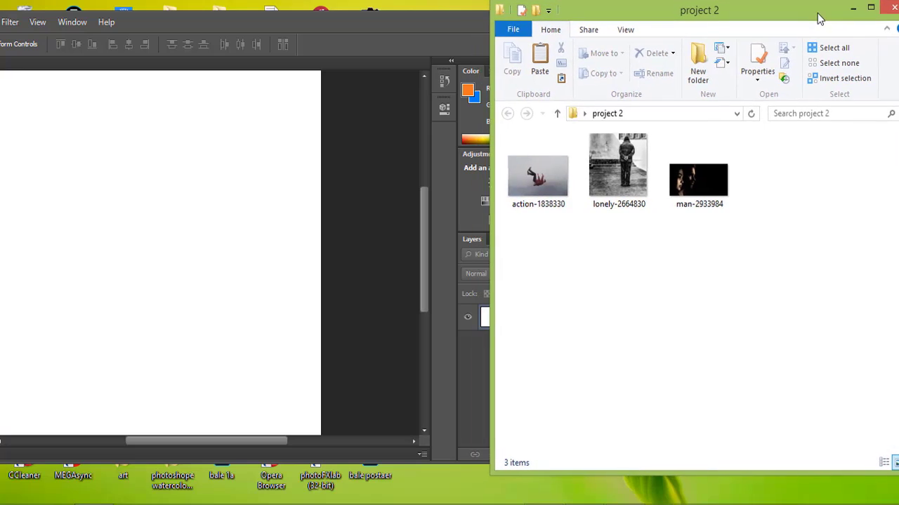
{"action": "left_click_drag", "start_coordinate": [618, 175], "coordinate": [117, 271]}
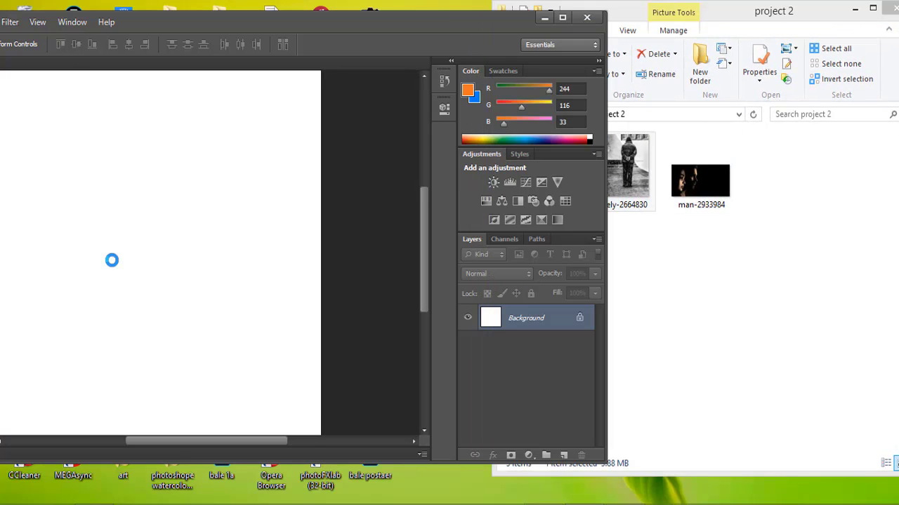
- Stretch the lonely-2664830 photo's corners and edges to the canvas edges and commit the transform
{"action": "left_click", "coordinate": [562, 17]}
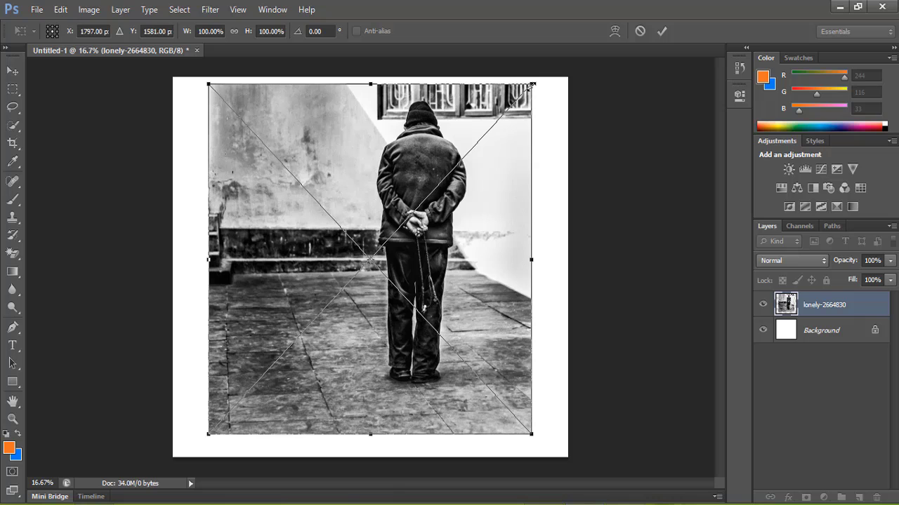
{"action": "left_click_drag", "start_coordinate": [532, 84], "coordinate": [538, 77]}
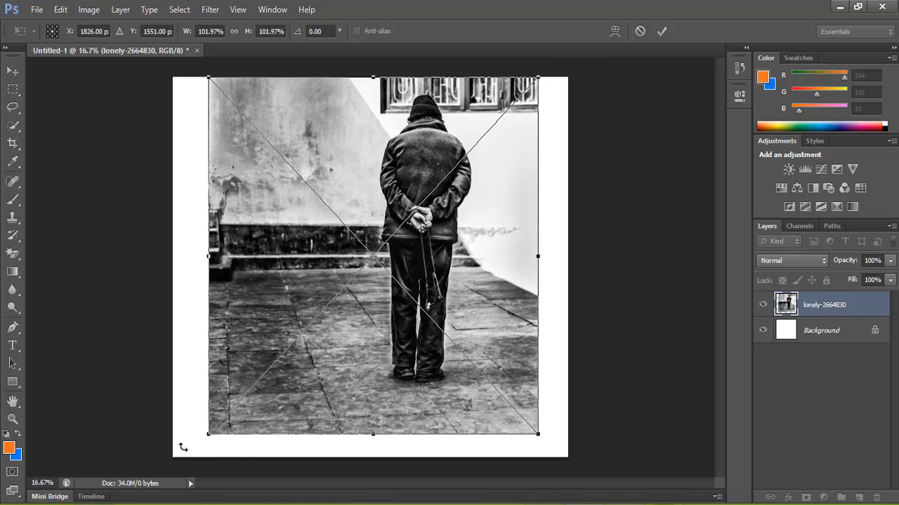
{"action": "left_click_drag", "start_coordinate": [194, 448], "coordinate": [176, 468]}
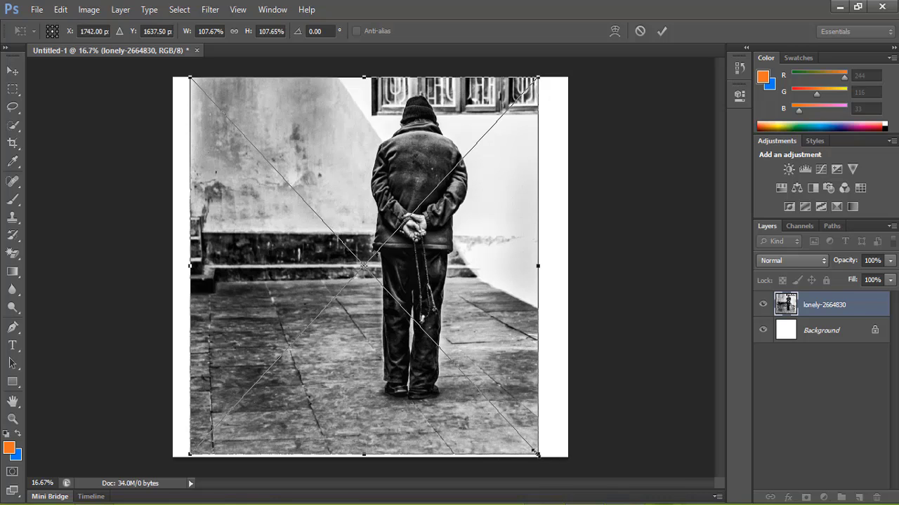
{"action": "left_click_drag", "start_coordinate": [537, 454], "coordinate": [541, 459]}
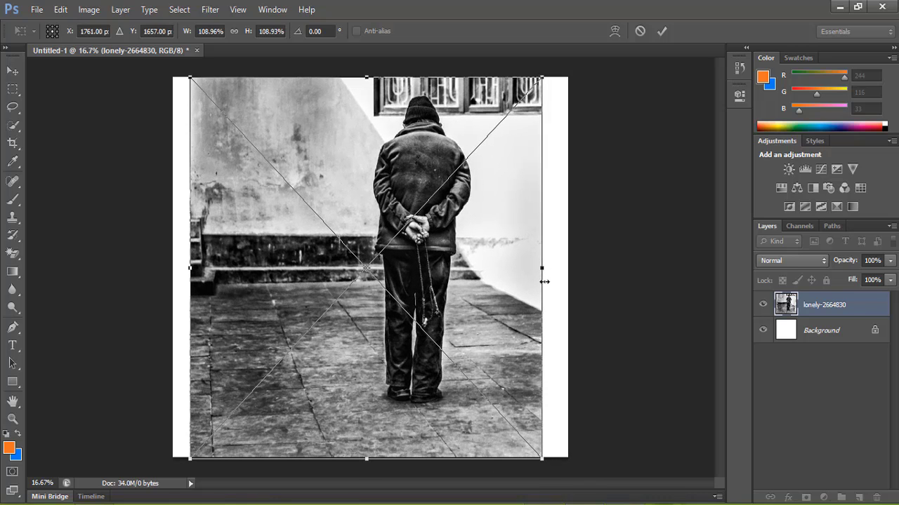
{"action": "left_click_drag", "start_coordinate": [541, 268], "coordinate": [567, 269]}
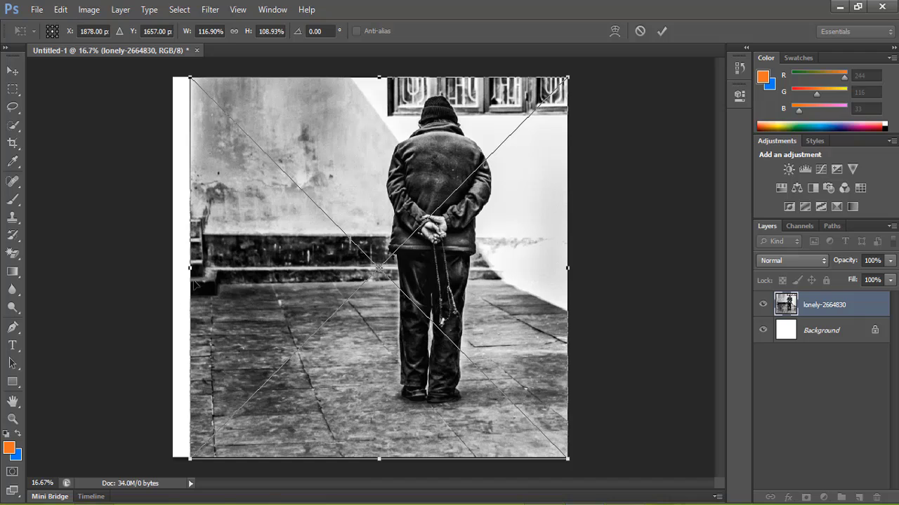
{"action": "left_click_drag", "start_coordinate": [190, 267], "coordinate": [173, 267]}
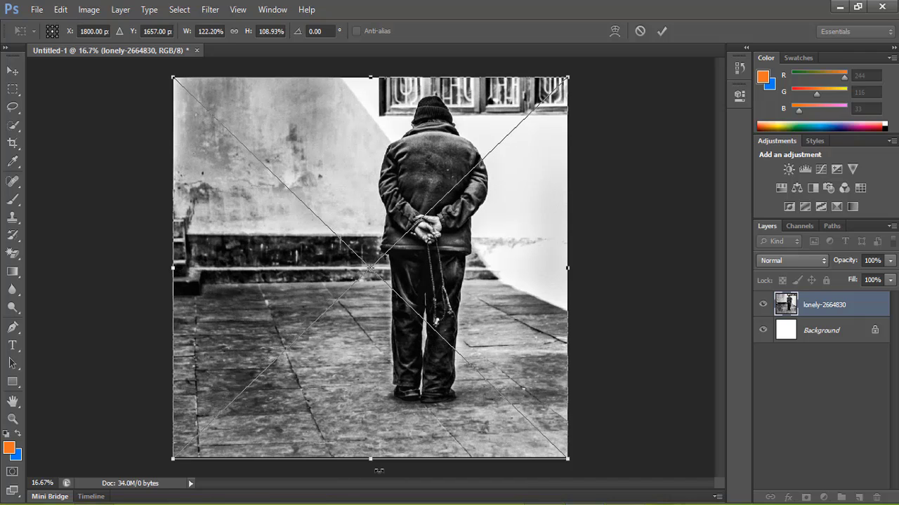
{"action": "left_click_drag", "start_coordinate": [370, 459], "coordinate": [370, 465]}
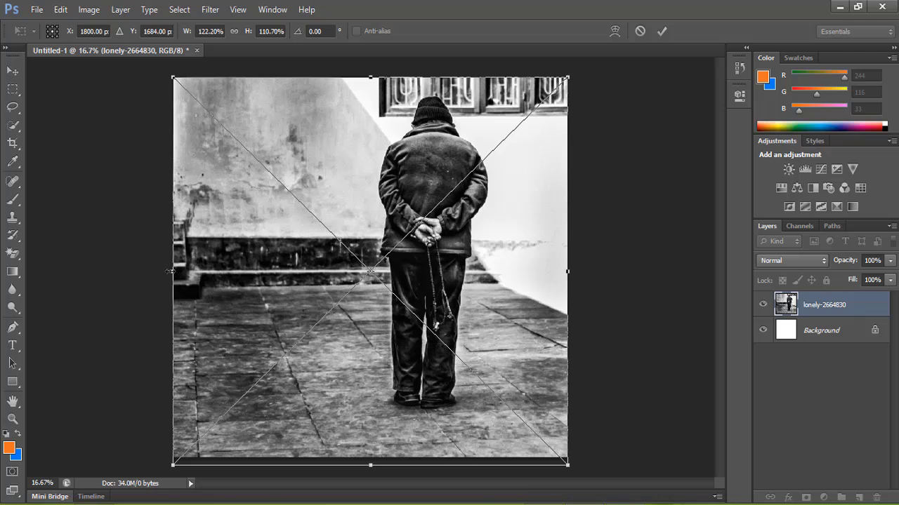
{"action": "key", "text": "Return"}
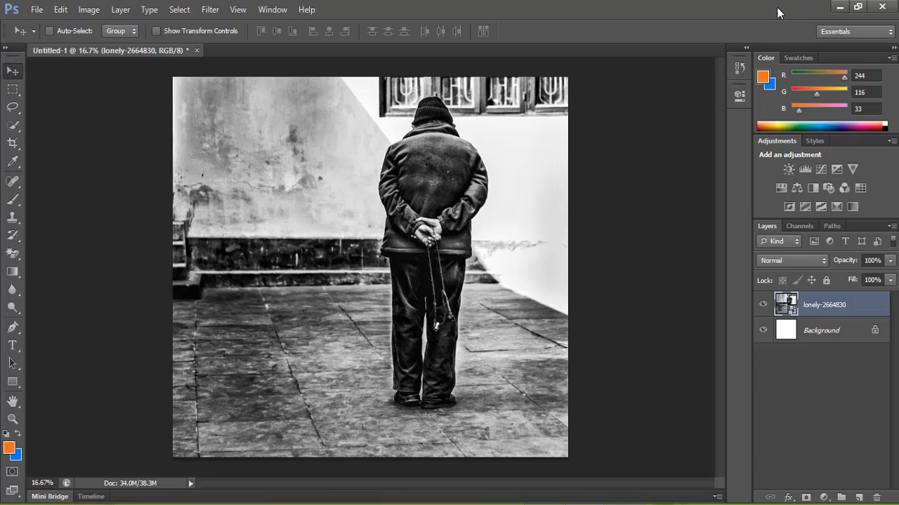
{"action": "left_click_drag", "start_coordinate": [777, 7], "coordinate": [527, 18]}
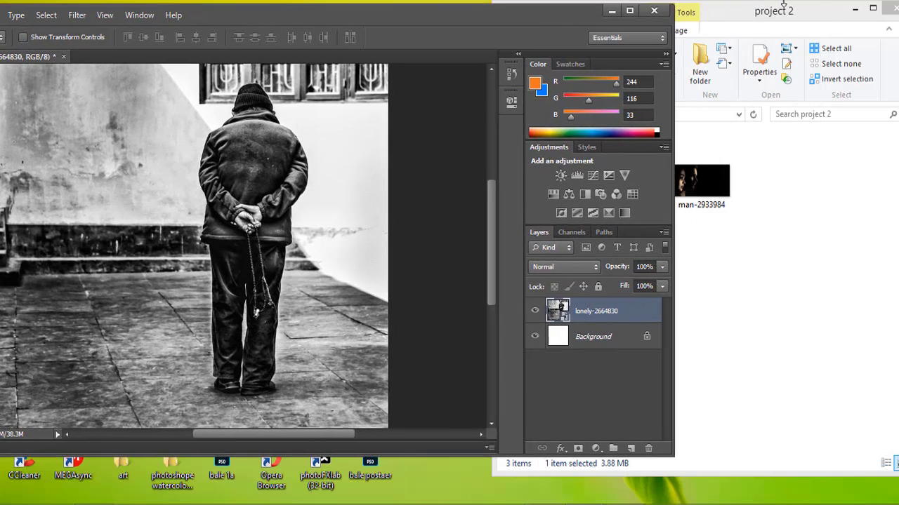
- Place the action-1838330 falling-man photo from the project 2 folder onto the canvas
{"action": "left_click", "coordinate": [507, 262]}
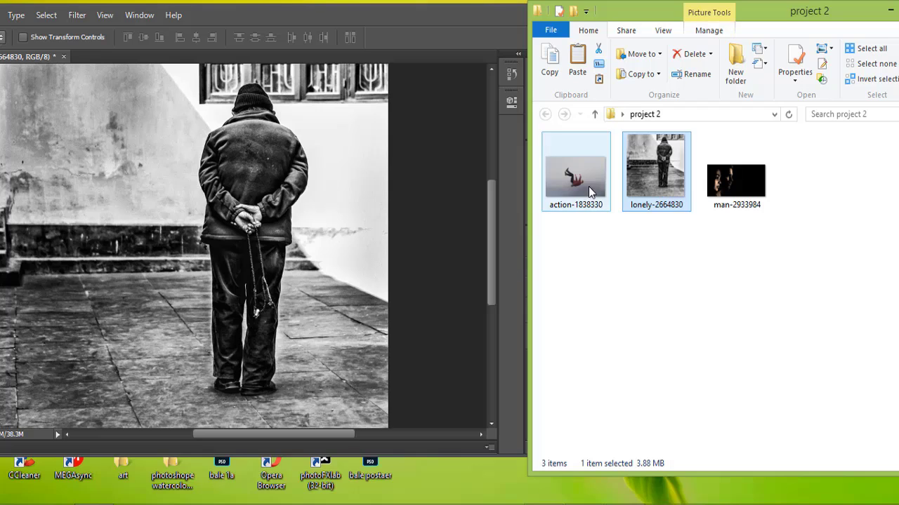
{"action": "left_click_drag", "start_coordinate": [588, 186], "coordinate": [222, 304]}
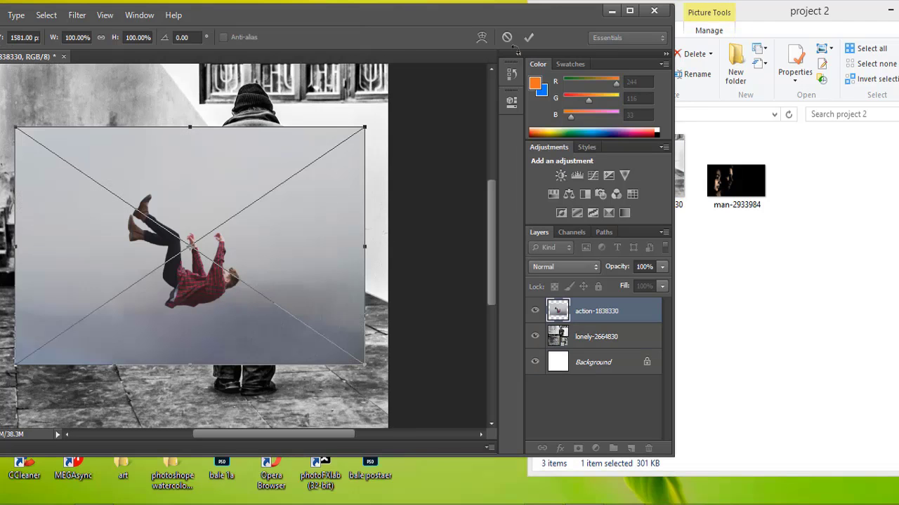
{"action": "left_click", "coordinate": [633, 10]}
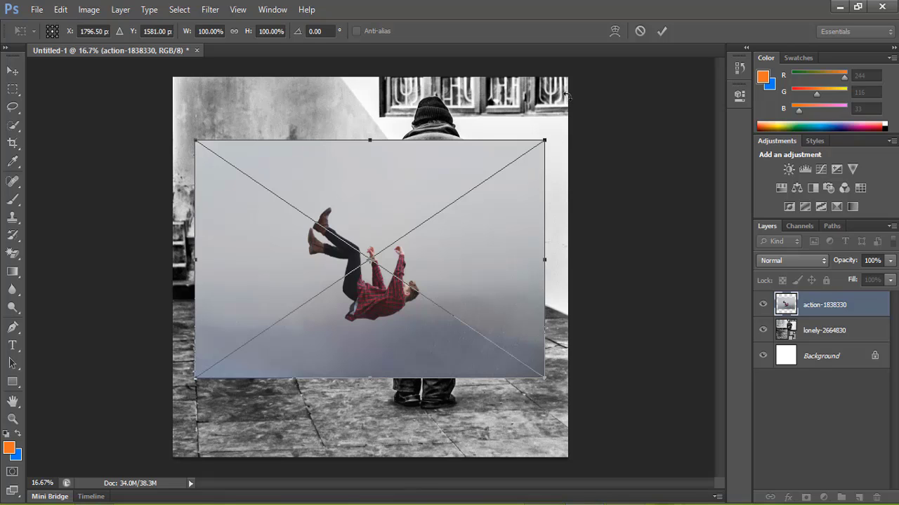
- Scale the falling-man photo over the canvas top, leaving the pavement strip visible, and commit
{"action": "left_click_drag", "start_coordinate": [546, 138], "coordinate": [587, 110]}
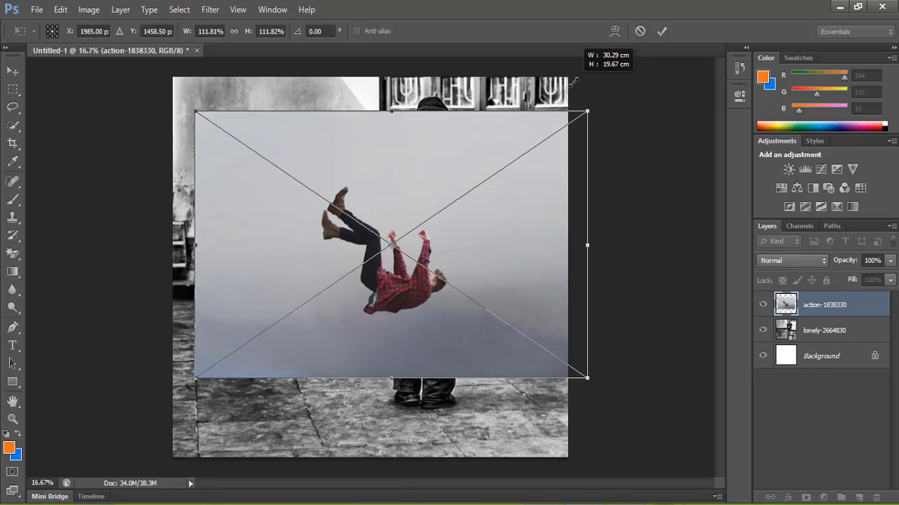
{"action": "left_click_drag", "start_coordinate": [483, 181], "coordinate": [447, 143]}
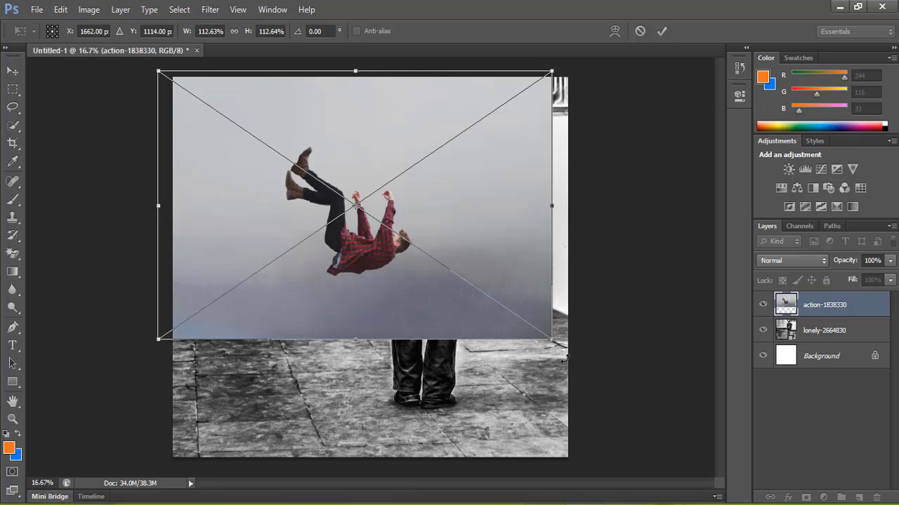
{"action": "left_click_drag", "start_coordinate": [551, 340], "coordinate": [575, 354]}
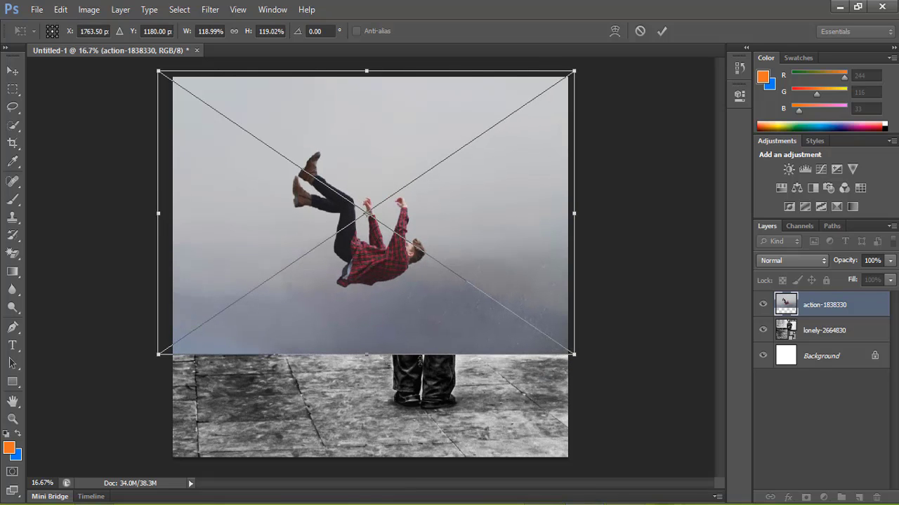
{"action": "left_click_drag", "start_coordinate": [367, 371], "coordinate": [383, 458]}
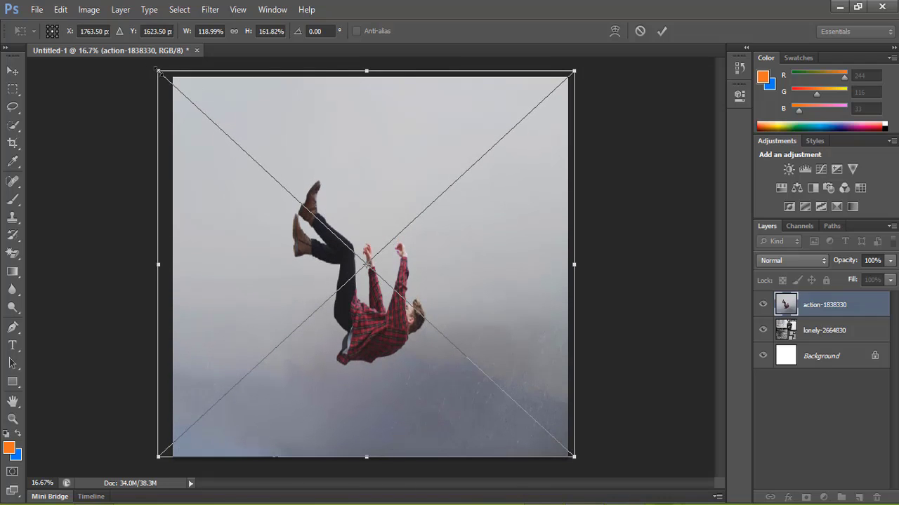
{"action": "left_click_drag", "start_coordinate": [157, 70], "coordinate": [200, 116]}
{"action": "mouse_move", "coordinate": [421, 255]}
{"action": "left_mouse_down"}
{"action": "mouse_move", "coordinate": [333, 178]}
{"action": "mouse_move", "coordinate": [312, 100]}
{"action": "left_mouse_up"}
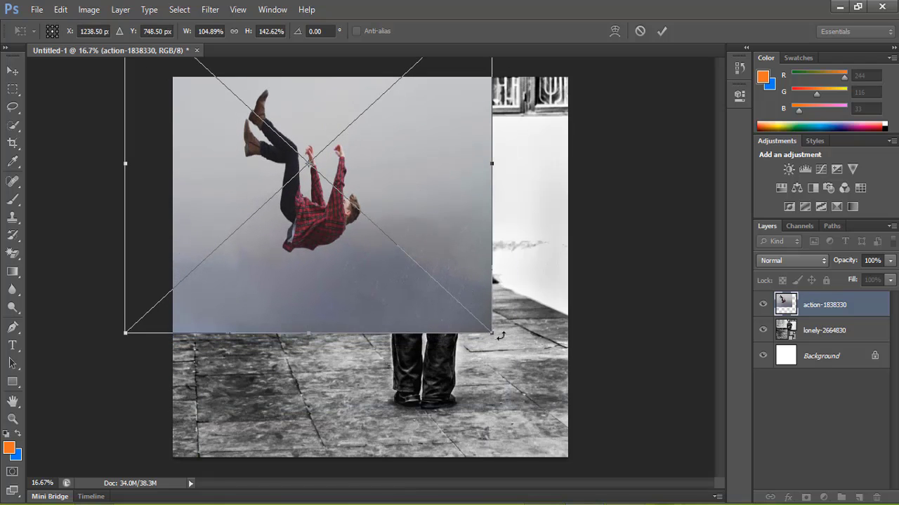
{"action": "mouse_move", "coordinate": [492, 334]}
{"action": "left_mouse_down"}
{"action": "mouse_move", "coordinate": [422, 267]}
{"action": "mouse_move", "coordinate": [544, 314]}
{"action": "mouse_move", "coordinate": [514, 339]}
{"action": "left_mouse_up"}
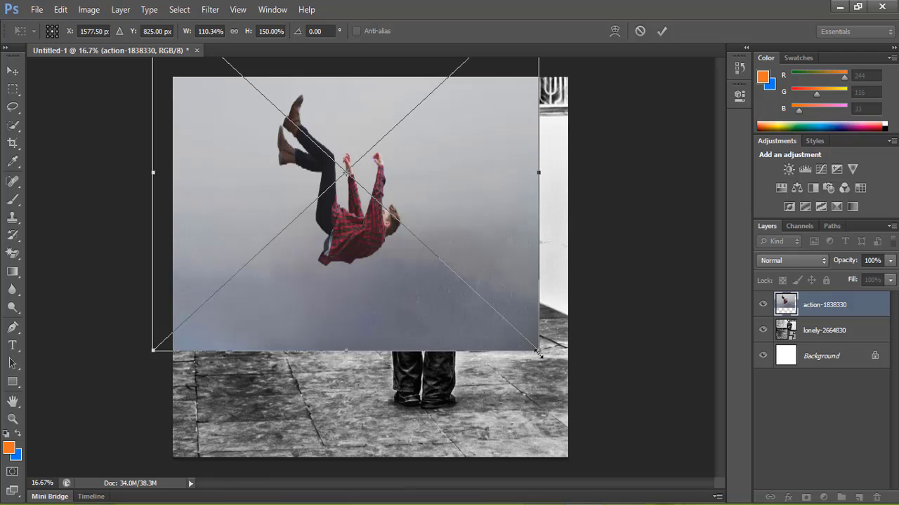
{"action": "left_click_drag", "start_coordinate": [541, 355], "coordinate": [574, 379]}
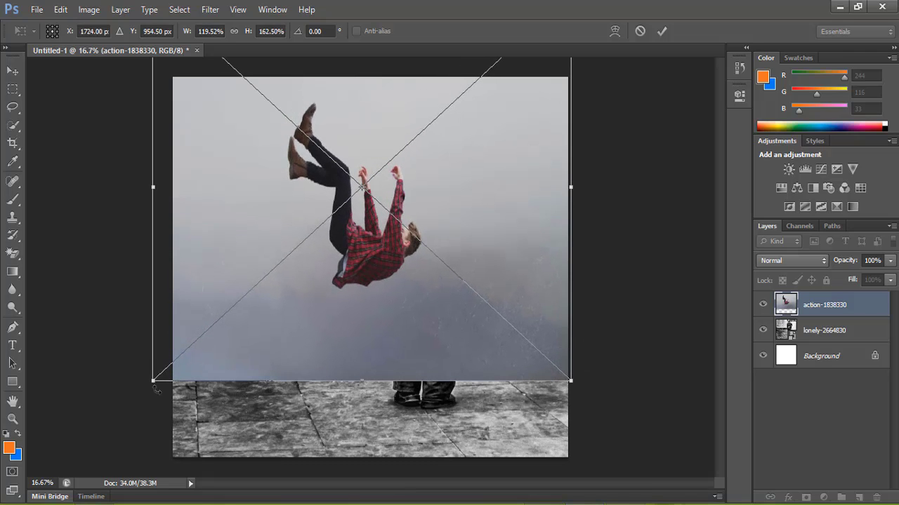
{"action": "left_click_drag", "start_coordinate": [154, 384], "coordinate": [159, 375]}
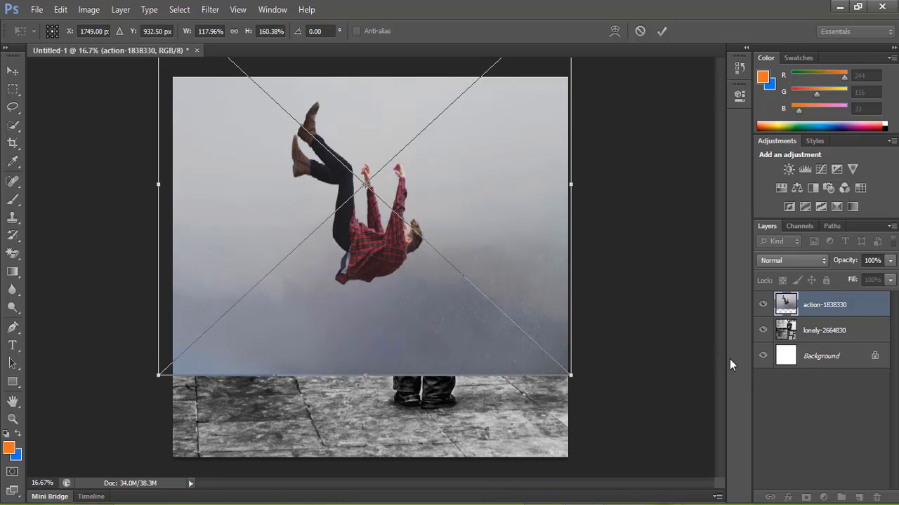
{"action": "key", "text": "Return"}
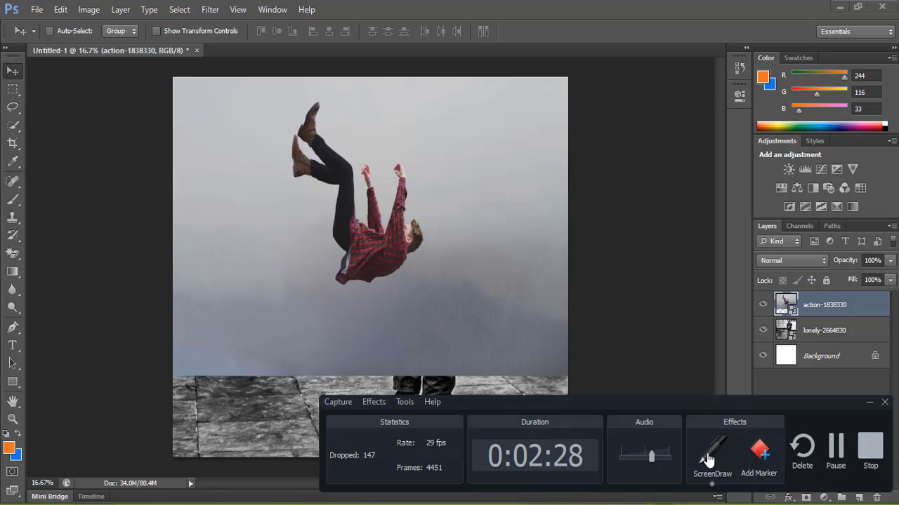
{"action": "left_click", "coordinate": [707, 463]}
{"action": "left_click_drag", "start_coordinate": [748, 378], "coordinate": [881, 293]}
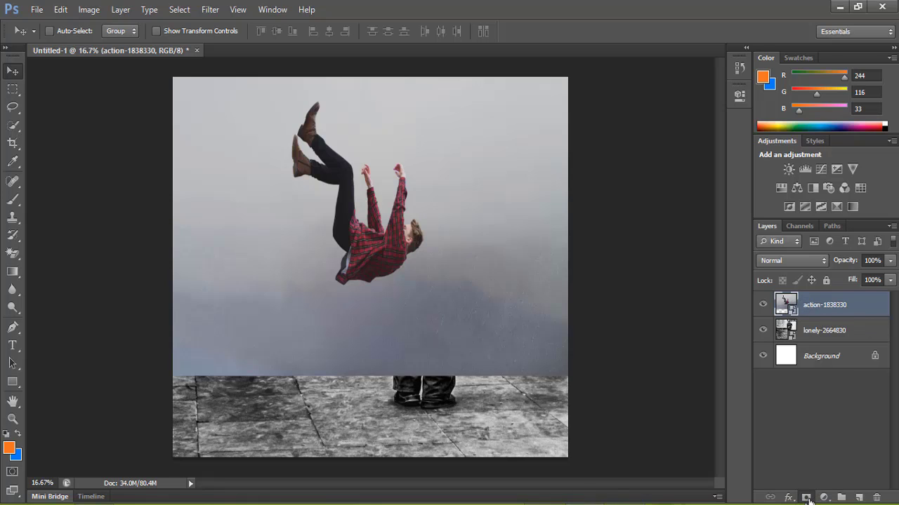
- Add a layer mask to the falling-man layer and test the Brush, undoing the stroke
{"action": "left_click", "coordinate": [806, 497]}
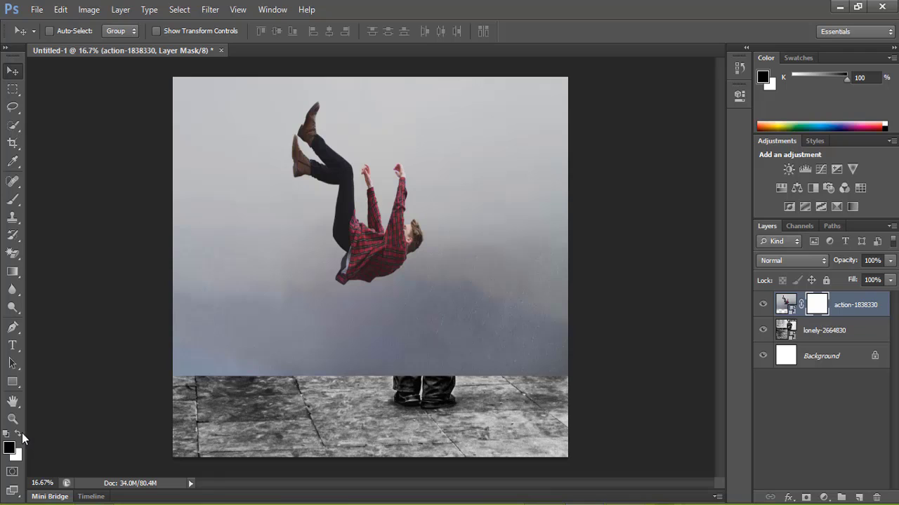
{"action": "left_click", "coordinate": [13, 199]}
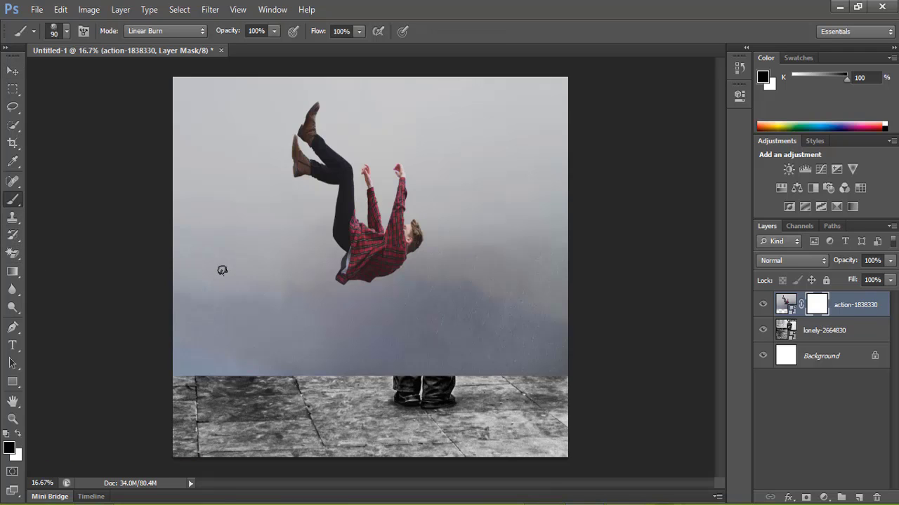
{"action": "left_click_drag", "start_coordinate": [222, 271], "coordinate": [221, 298]}
{"action": "key", "text": "ctrl+z"}
- Set the Brush to a hard round tip at 87 px
{"action": "right_click", "coordinate": [225, 244]}
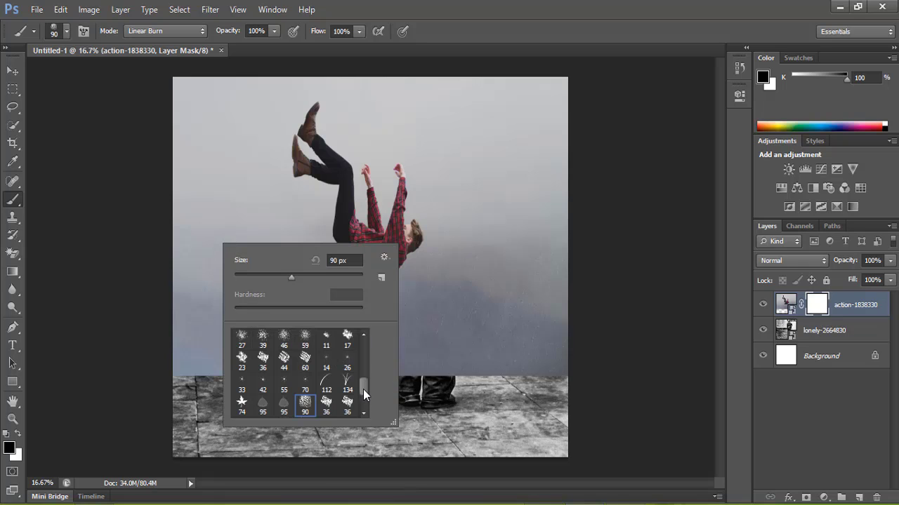
{"action": "left_click_drag", "start_coordinate": [362, 388], "coordinate": [362, 342]}
{"action": "left_click", "coordinate": [264, 342]}
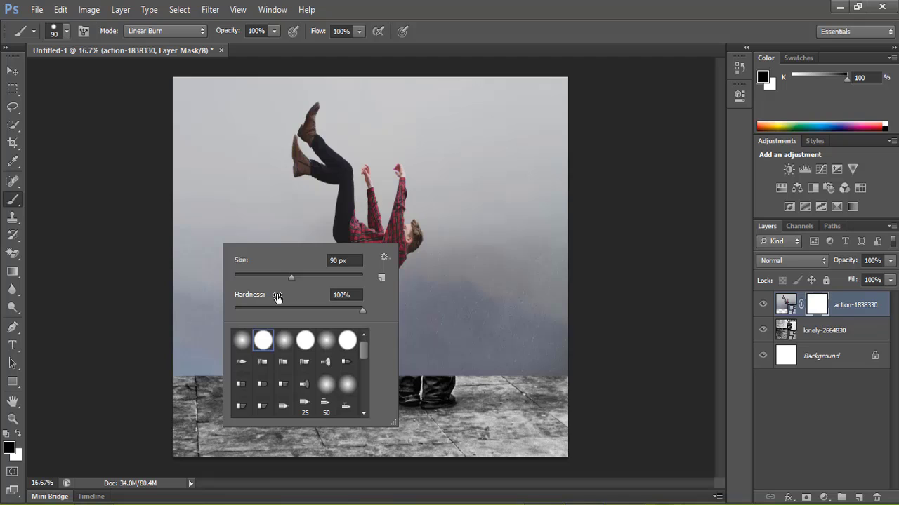
{"action": "left_click", "coordinate": [199, 253]}
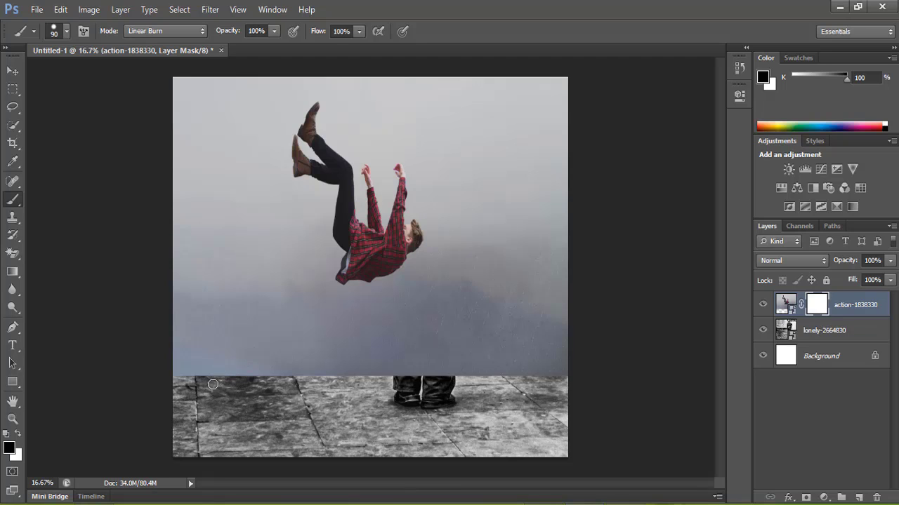
{"action": "right_click", "coordinate": [15, 200]}
{"action": "left_click", "coordinate": [62, 200]}
{"action": "right_click", "coordinate": [232, 243]}
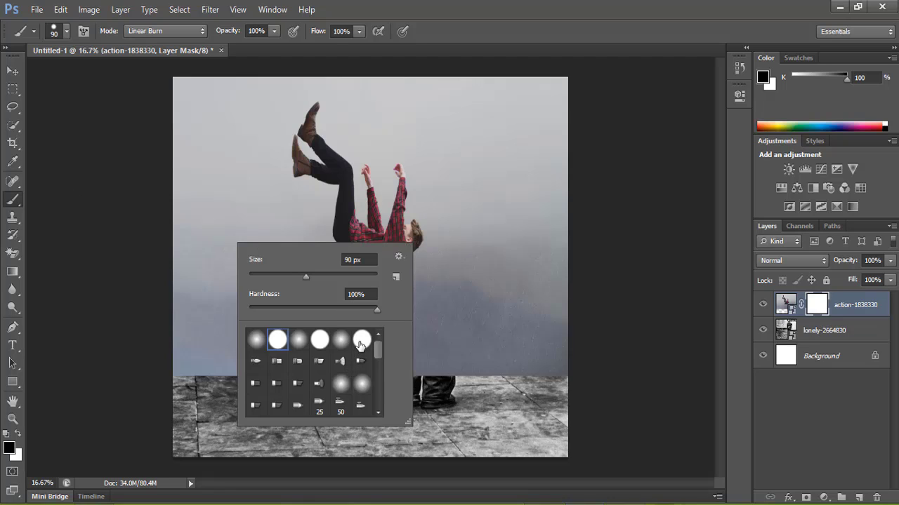
{"action": "left_click", "coordinate": [320, 341]}
{"action": "left_click_drag", "start_coordinate": [309, 280], "coordinate": [304, 280]}
{"action": "key", "text": "Return"}
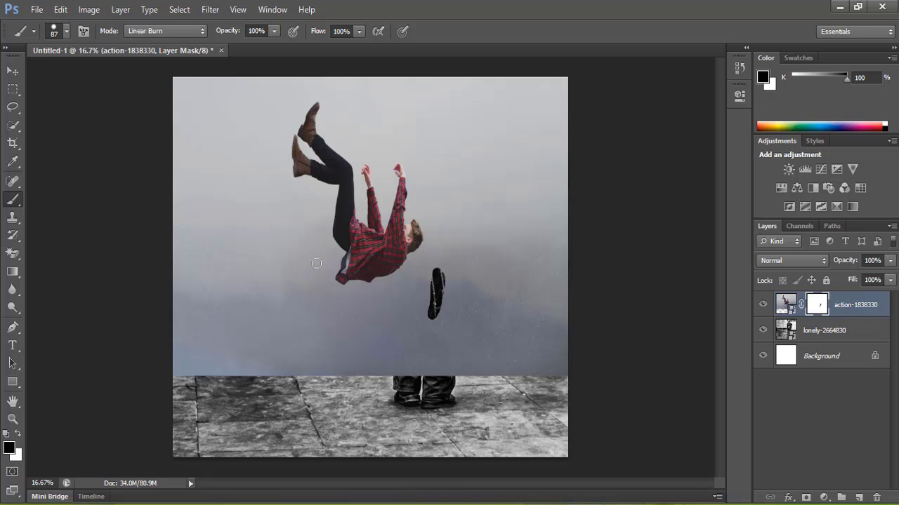
- Paint black on the mask to reveal the old man's body, legs and the floor
{"action": "mouse_move", "coordinate": [444, 280]}
{"action": "left_mouse_down"}
{"action": "mouse_move", "coordinate": [457, 209]}
{"action": "mouse_move", "coordinate": [467, 242]}
{"action": "mouse_move", "coordinate": [464, 358]}
{"action": "left_mouse_up"}
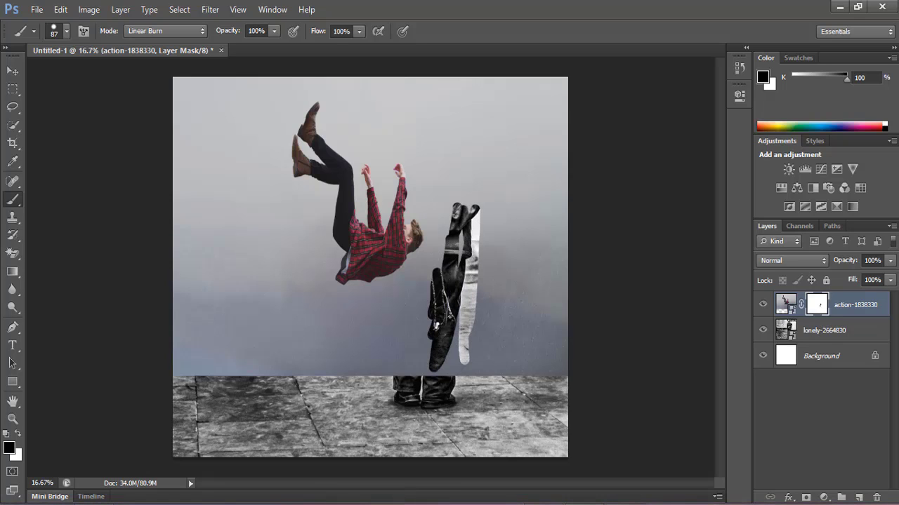
{"action": "mouse_move", "coordinate": [437, 264]}
{"action": "left_mouse_down"}
{"action": "mouse_move", "coordinate": [435, 196]}
{"action": "mouse_move", "coordinate": [405, 351]}
{"action": "left_mouse_up"}
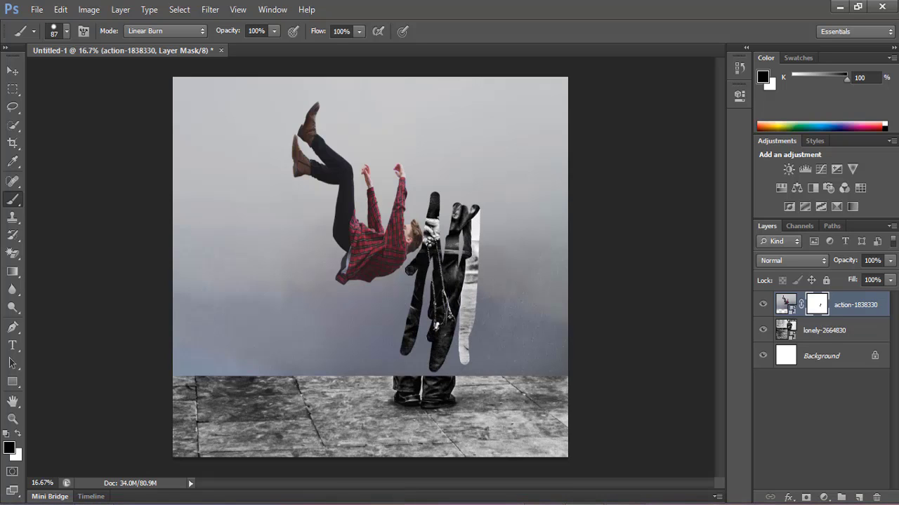
{"action": "mouse_move", "coordinate": [374, 300]}
{"action": "left_mouse_down"}
{"action": "mouse_move", "coordinate": [365, 309]}
{"action": "mouse_move", "coordinate": [404, 301]}
{"action": "left_mouse_up"}
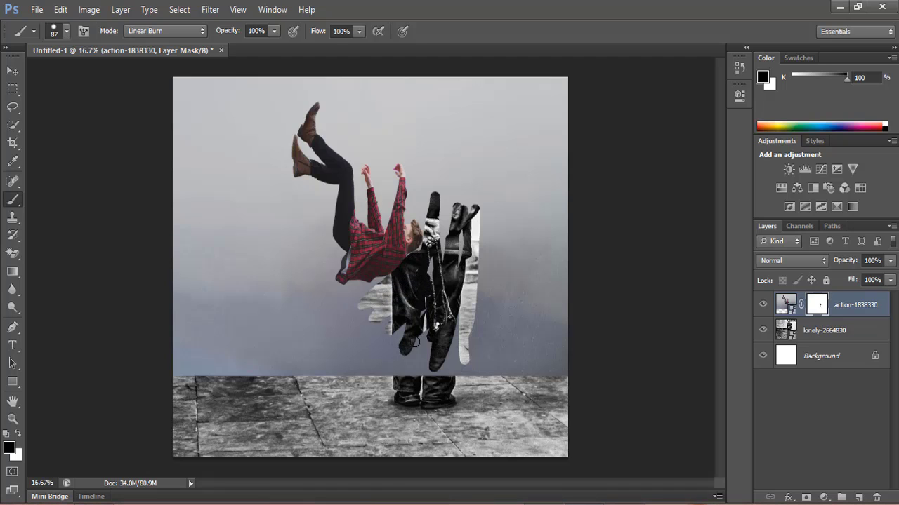
{"action": "left_click_drag", "start_coordinate": [416, 342], "coordinate": [370, 345]}
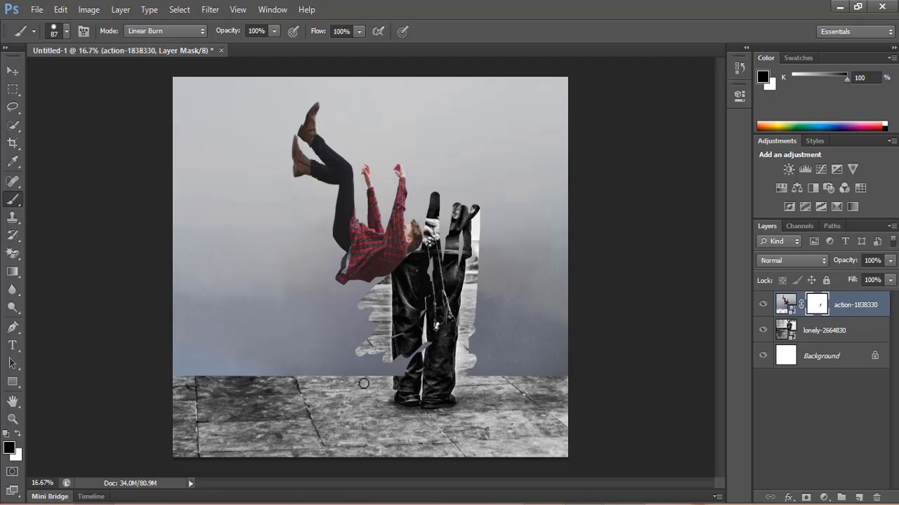
{"action": "left_click_drag", "start_coordinate": [364, 384], "coordinate": [379, 364]}
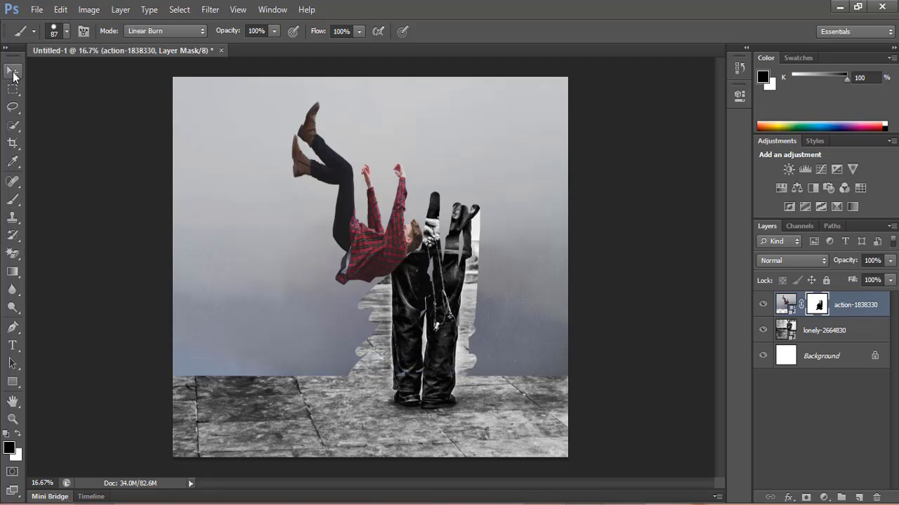
- Free Transform the masked falling-man layer up and left, then commit
{"action": "left_click", "coordinate": [13, 73]}
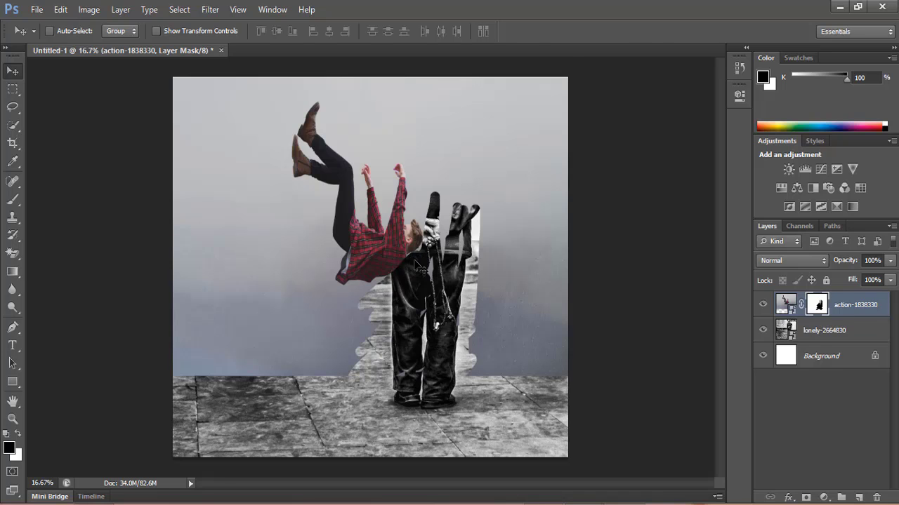
{"action": "key", "text": "ctrl+t"}
{"action": "mouse_move", "coordinate": [353, 226]}
{"action": "left_mouse_down"}
{"action": "mouse_move", "coordinate": [321, 166]}
{"action": "mouse_move", "coordinate": [336, 135]}
{"action": "mouse_move", "coordinate": [302, 215]}
{"action": "left_mouse_up"}
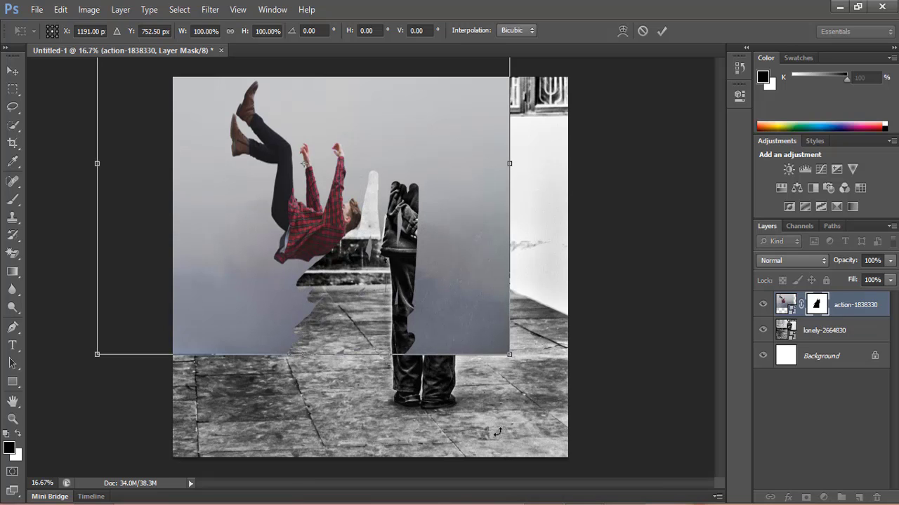
{"action": "key", "text": "Return"}
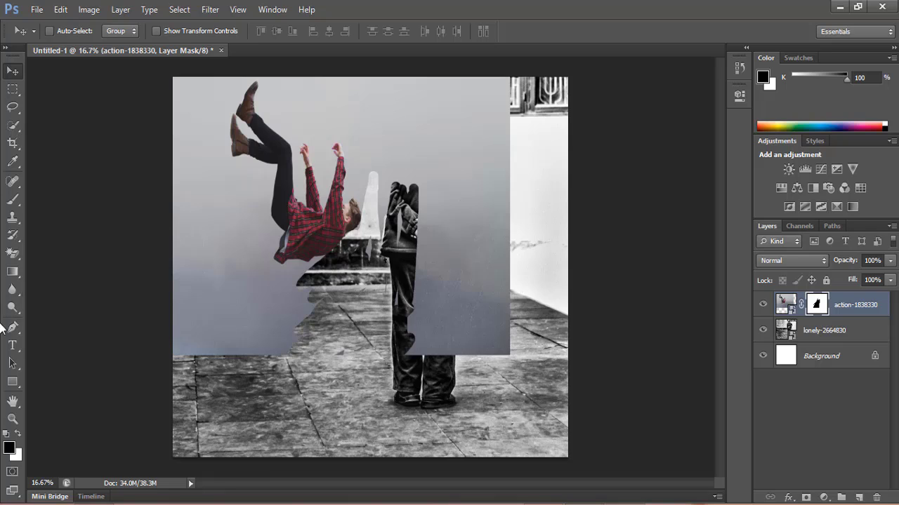
- Paint the mask to reveal the old man's head, coat, legs and the white wall and window
{"action": "left_click", "coordinate": [14, 201]}
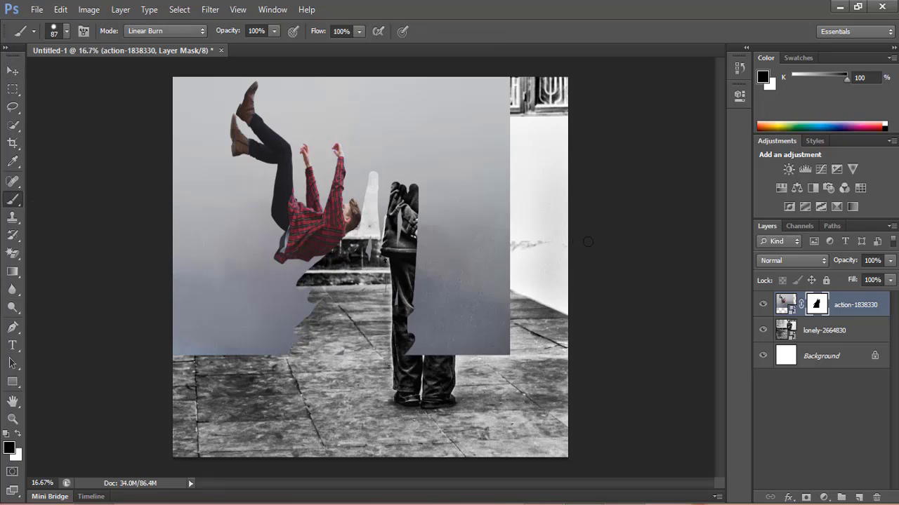
{"action": "left_click_drag", "start_coordinate": [446, 193], "coordinate": [426, 184]}
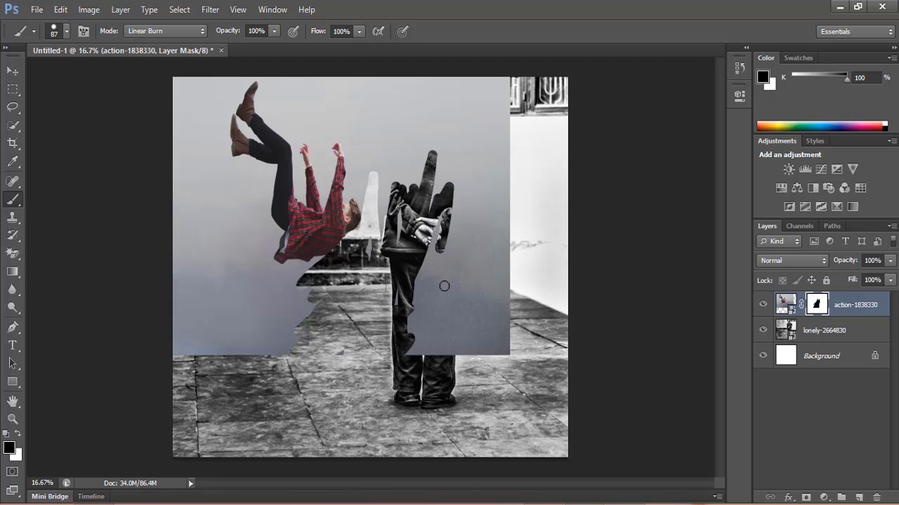
{"action": "mouse_move", "coordinate": [444, 285]}
{"action": "left_mouse_down"}
{"action": "mouse_move", "coordinate": [472, 211]}
{"action": "mouse_move", "coordinate": [467, 257]}
{"action": "mouse_move", "coordinate": [437, 318]}
{"action": "left_mouse_up"}
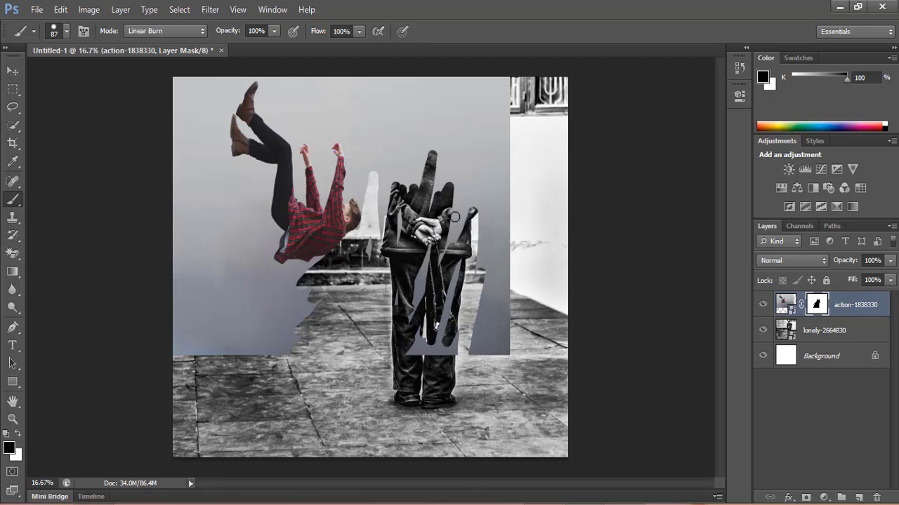
{"action": "mouse_move", "coordinate": [454, 224]}
{"action": "left_mouse_down"}
{"action": "mouse_move", "coordinate": [423, 262]}
{"action": "mouse_move", "coordinate": [417, 344]}
{"action": "left_mouse_up"}
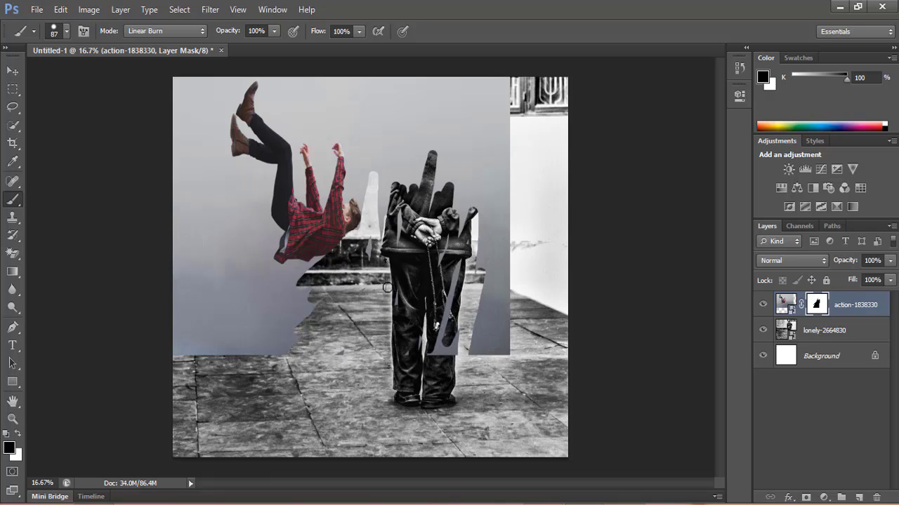
{"action": "mouse_move", "coordinate": [428, 169]}
{"action": "left_mouse_down"}
{"action": "mouse_move", "coordinate": [442, 98]}
{"action": "mouse_move", "coordinate": [484, 78]}
{"action": "mouse_move", "coordinate": [410, 91]}
{"action": "mouse_move", "coordinate": [426, 151]}
{"action": "left_mouse_up"}
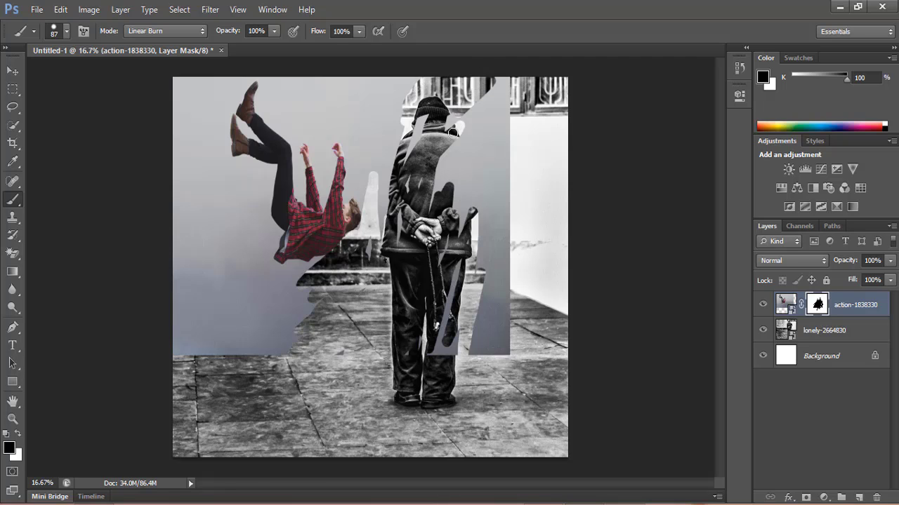
{"action": "mouse_move", "coordinate": [453, 132]}
{"action": "left_mouse_down"}
{"action": "mouse_move", "coordinate": [499, 85]}
{"action": "mouse_move", "coordinate": [475, 172]}
{"action": "mouse_move", "coordinate": [472, 128]}
{"action": "left_mouse_up"}
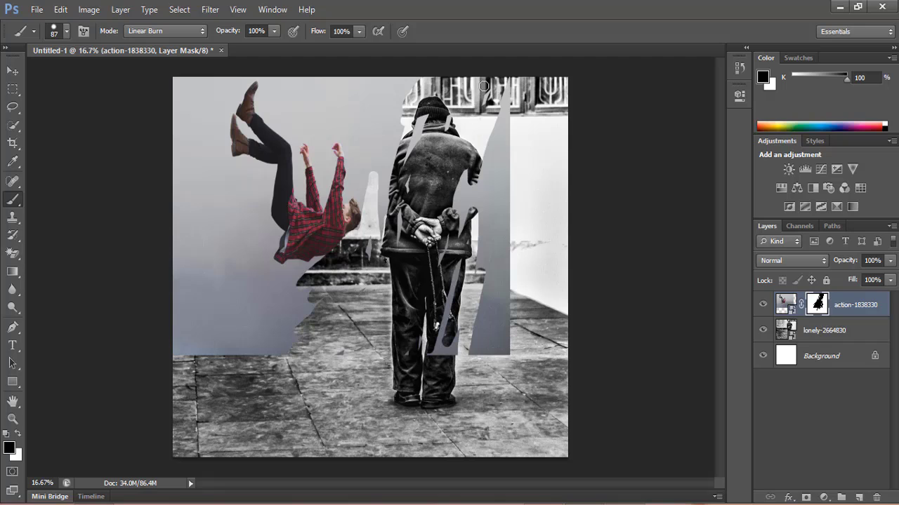
{"action": "mouse_move", "coordinate": [483, 85]}
{"action": "left_mouse_down"}
{"action": "mouse_move", "coordinate": [492, 344]}
{"action": "mouse_move", "coordinate": [502, 94]}
{"action": "mouse_move", "coordinate": [500, 351]}
{"action": "mouse_move", "coordinate": [442, 329]}
{"action": "mouse_move", "coordinate": [467, 183]}
{"action": "mouse_move", "coordinate": [363, 147]}
{"action": "left_mouse_up"}
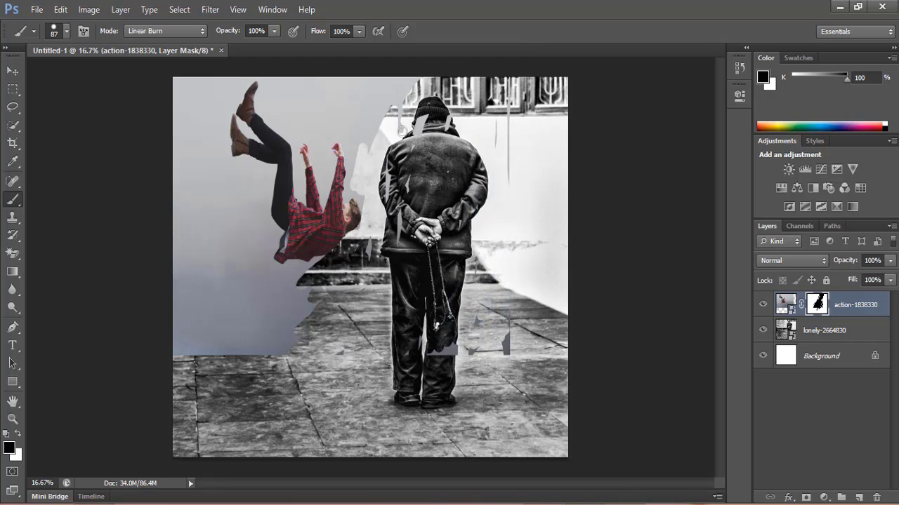
{"action": "left_click_drag", "start_coordinate": [397, 101], "coordinate": [355, 94]}
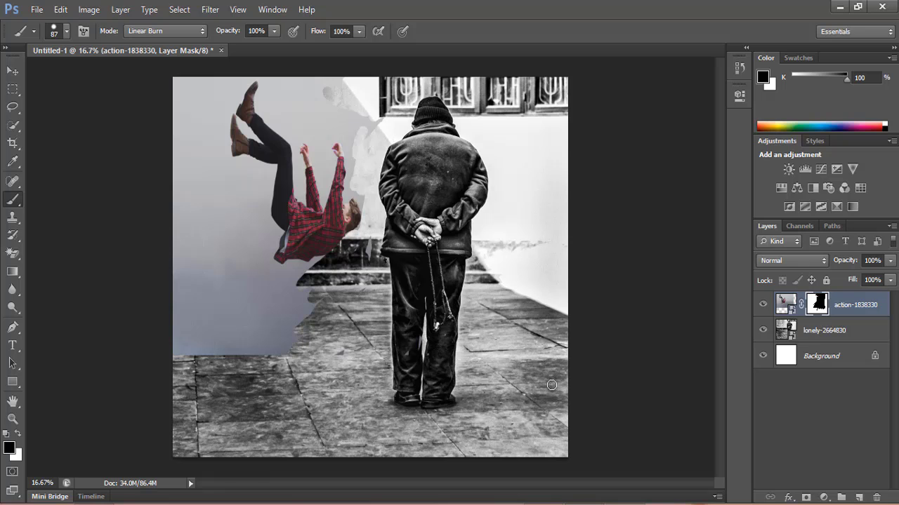
- Zoom in and paint the mask to reveal the dark wall, fence strip and pavement at left
{"action": "key", "text": "ctrl+plus"}
{"action": "key", "text": "ctrl+plus"}
{"action": "key", "text": "ctrl+plus"}
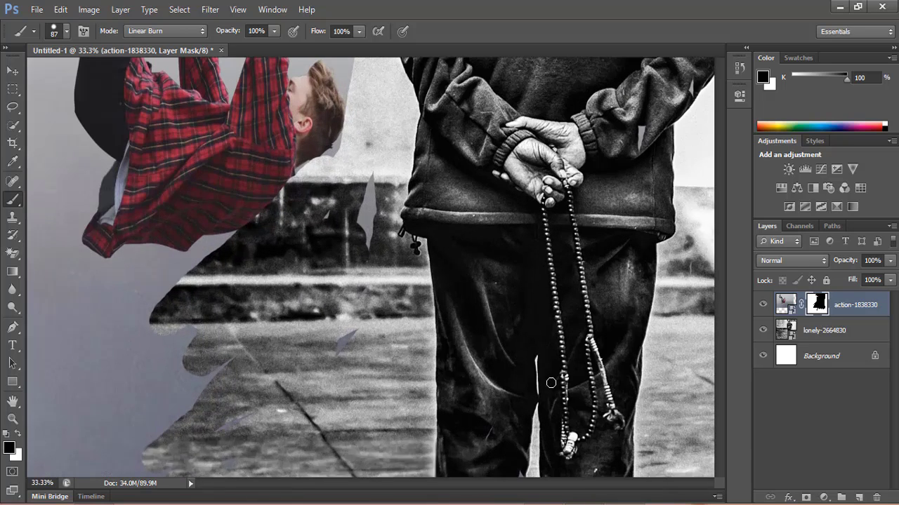
{"action": "mouse_move", "coordinate": [113, 301]}
{"action": "left_mouse_down"}
{"action": "mouse_move", "coordinate": [130, 274]}
{"action": "mouse_move", "coordinate": [154, 263]}
{"action": "mouse_move", "coordinate": [94, 301]}
{"action": "mouse_move", "coordinate": [203, 260]}
{"action": "left_mouse_up"}
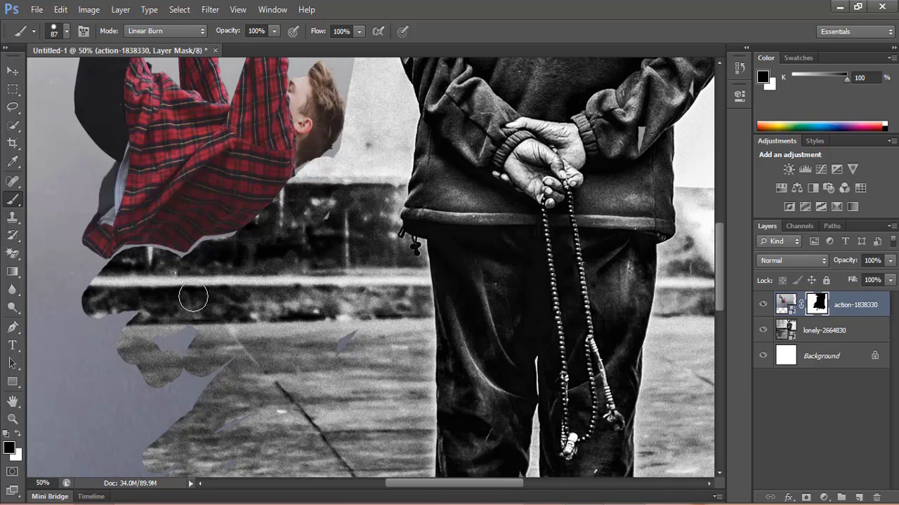
{"action": "mouse_move", "coordinate": [192, 296]}
{"action": "left_mouse_down"}
{"action": "mouse_move", "coordinate": [195, 315]}
{"action": "mouse_move", "coordinate": [141, 426]}
{"action": "mouse_move", "coordinate": [302, 407]}
{"action": "left_mouse_up"}
{"action": "scroll", "coordinate": [302, 407], "scroll_direction": "left", "scroll_amount": 2}
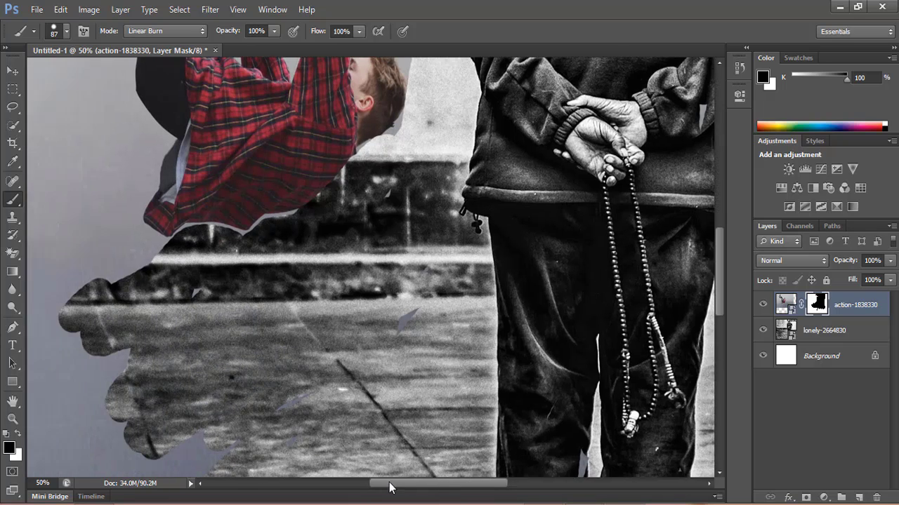
{"action": "mouse_move", "coordinate": [309, 358]}
{"action": "left_mouse_down"}
{"action": "mouse_move", "coordinate": [261, 271]}
{"action": "mouse_move", "coordinate": [337, 239]}
{"action": "mouse_move", "coordinate": [274, 365]}
{"action": "left_mouse_up"}
{"action": "scroll", "coordinate": [405, 372], "scroll_direction": "down", "scroll_amount": 3}
{"action": "mouse_move", "coordinate": [405, 372]}
{"action": "left_mouse_down"}
{"action": "mouse_move", "coordinate": [330, 383]}
{"action": "mouse_move", "coordinate": [136, 328]}
{"action": "mouse_move", "coordinate": [251, 377]}
{"action": "mouse_move", "coordinate": [70, 390]}
{"action": "left_mouse_up"}
{"action": "scroll", "coordinate": [365, 449], "scroll_direction": "down", "scroll_amount": 1}
{"action": "scroll", "coordinate": [301, 377], "scroll_direction": "left", "scroll_amount": 4}
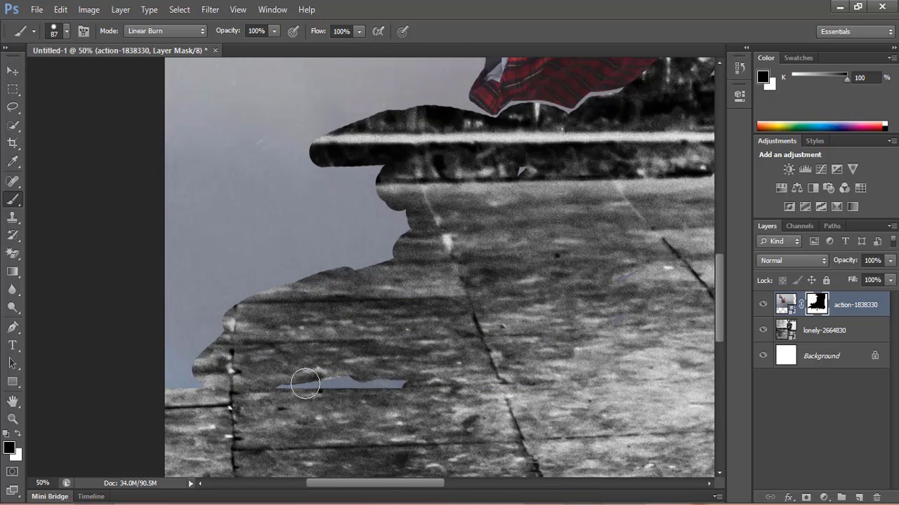
{"action": "mouse_move", "coordinate": [301, 377]}
{"action": "left_mouse_down"}
{"action": "mouse_move", "coordinate": [201, 250]}
{"action": "mouse_move", "coordinate": [341, 215]}
{"action": "mouse_move", "coordinate": [145, 235]}
{"action": "left_mouse_up"}
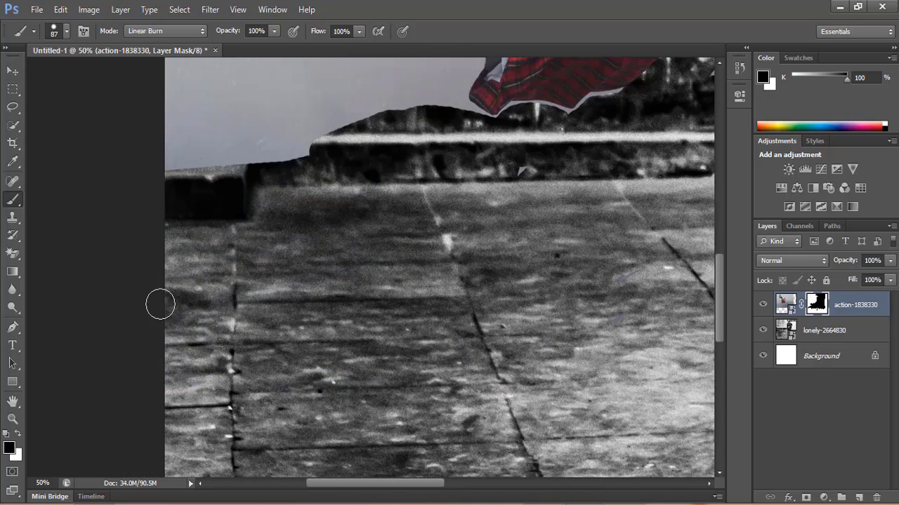
{"action": "scroll", "coordinate": [161, 301], "scroll_direction": "up", "scroll_amount": 5}
{"action": "mouse_move", "coordinate": [210, 291]}
{"action": "left_mouse_down"}
{"action": "mouse_move", "coordinate": [309, 281]}
{"action": "mouse_move", "coordinate": [436, 114]}
{"action": "mouse_move", "coordinate": [233, 132]}
{"action": "left_mouse_up"}
- Extend the wall texture up to the falling man's shirt and blend away grey streaks
{"action": "scroll", "coordinate": [345, 332], "scroll_direction": "up", "scroll_amount": 5}
{"action": "scroll", "coordinate": [345, 332], "scroll_direction": "up", "scroll_amount": 4}
{"action": "mouse_move", "coordinate": [204, 379]}
{"action": "left_mouse_down"}
{"action": "mouse_move", "coordinate": [178, 158]}
{"action": "mouse_move", "coordinate": [200, 156]}
{"action": "mouse_move", "coordinate": [238, 196]}
{"action": "mouse_move", "coordinate": [236, 335]}
{"action": "mouse_move", "coordinate": [333, 182]}
{"action": "mouse_move", "coordinate": [210, 303]}
{"action": "mouse_move", "coordinate": [231, 217]}
{"action": "mouse_move", "coordinate": [281, 393]}
{"action": "left_mouse_up"}
{"action": "scroll", "coordinate": [201, 157], "scroll_direction": "up", "scroll_amount": 1}
{"action": "scroll", "coordinate": [238, 196], "scroll_direction": "up", "scroll_amount": 2}
{"action": "scroll", "coordinate": [211, 303], "scroll_direction": "down", "scroll_amount": 3}
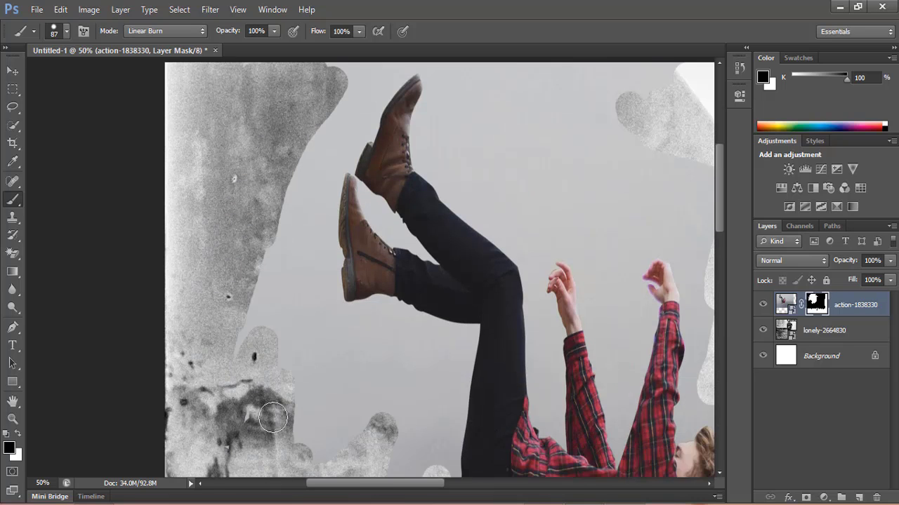
{"action": "scroll", "coordinate": [421, 311], "scroll_direction": "down", "scroll_amount": 3}
{"action": "mouse_move", "coordinate": [421, 311]}
{"action": "left_mouse_down"}
{"action": "mouse_move", "coordinate": [389, 423]}
{"action": "mouse_move", "coordinate": [294, 341]}
{"action": "mouse_move", "coordinate": [303, 250]}
{"action": "mouse_move", "coordinate": [263, 213]}
{"action": "mouse_move", "coordinate": [287, 145]}
{"action": "mouse_move", "coordinate": [302, 263]}
{"action": "mouse_move", "coordinate": [372, 325]}
{"action": "left_mouse_up"}
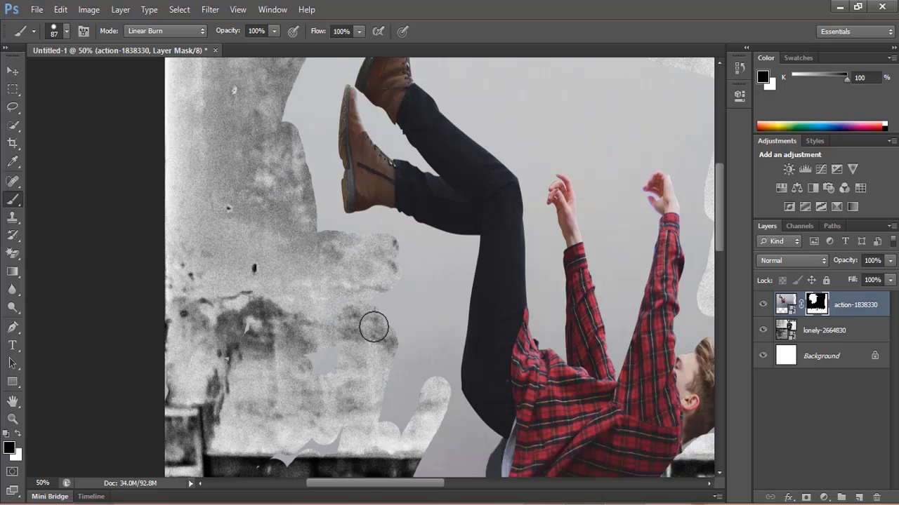
{"action": "scroll", "coordinate": [358, 358], "scroll_direction": "down", "scroll_amount": 3}
{"action": "mouse_move", "coordinate": [357, 358]}
{"action": "left_mouse_down"}
{"action": "mouse_move", "coordinate": [392, 452]}
{"action": "mouse_move", "coordinate": [449, 353]}
{"action": "mouse_move", "coordinate": [436, 348]}
{"action": "mouse_move", "coordinate": [401, 157]}
{"action": "mouse_move", "coordinate": [425, 291]}
{"action": "mouse_move", "coordinate": [446, 325]}
{"action": "mouse_move", "coordinate": [449, 421]}
{"action": "left_mouse_up"}
{"action": "scroll", "coordinate": [430, 359], "scroll_direction": "down", "scroll_amount": 3}
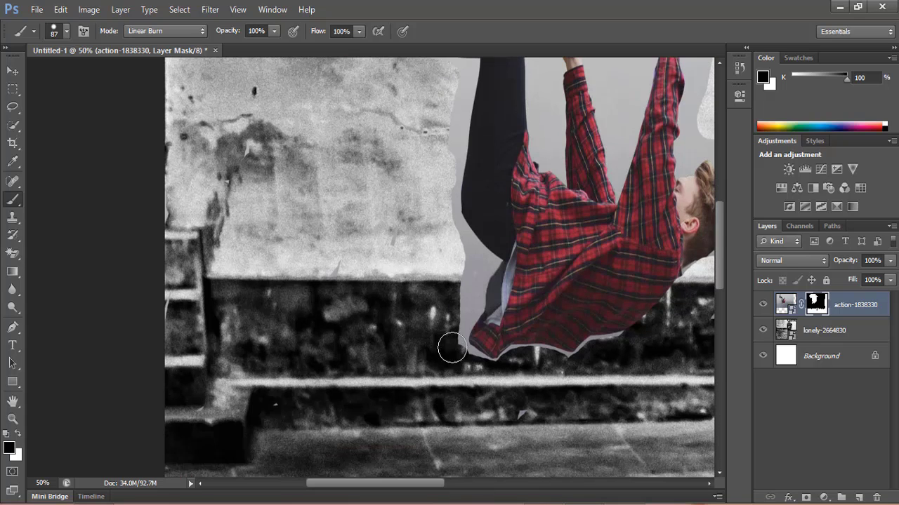
{"action": "left_click_drag", "start_coordinate": [451, 349], "coordinate": [472, 257]}
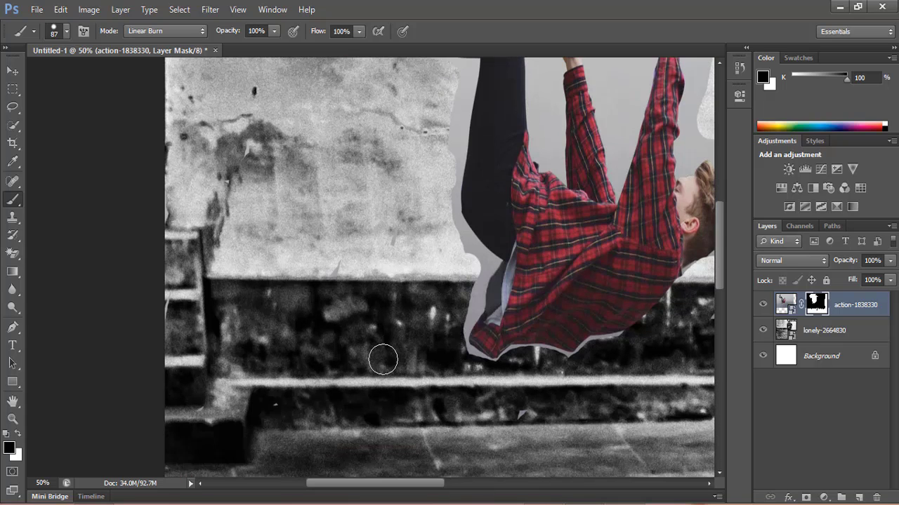
{"action": "scroll", "coordinate": [383, 364], "scroll_direction": "down", "scroll_amount": 1}
{"action": "scroll", "coordinate": [382, 361], "scroll_direction": "up", "scroll_amount": 1}
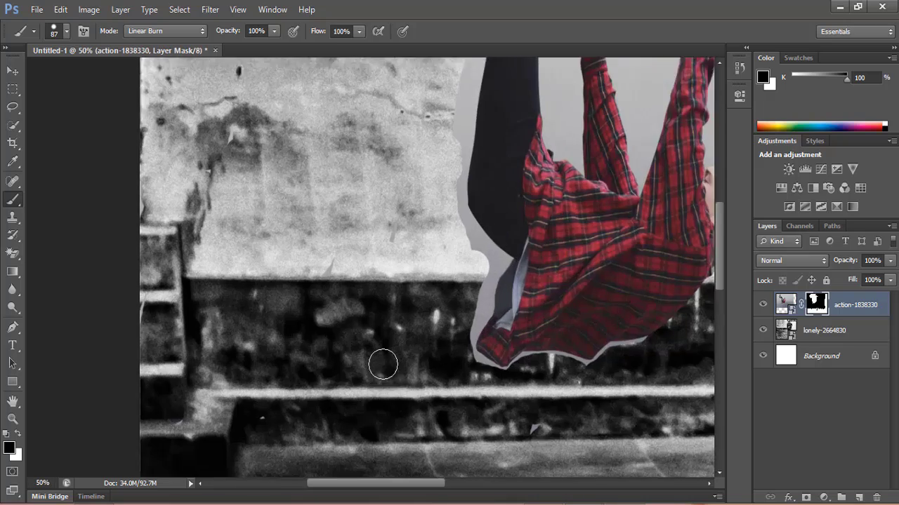
{"action": "scroll", "coordinate": [381, 363], "scroll_direction": "up", "scroll_amount": 3}
{"action": "left_click_drag", "start_coordinate": [239, 303], "coordinate": [577, 196]}
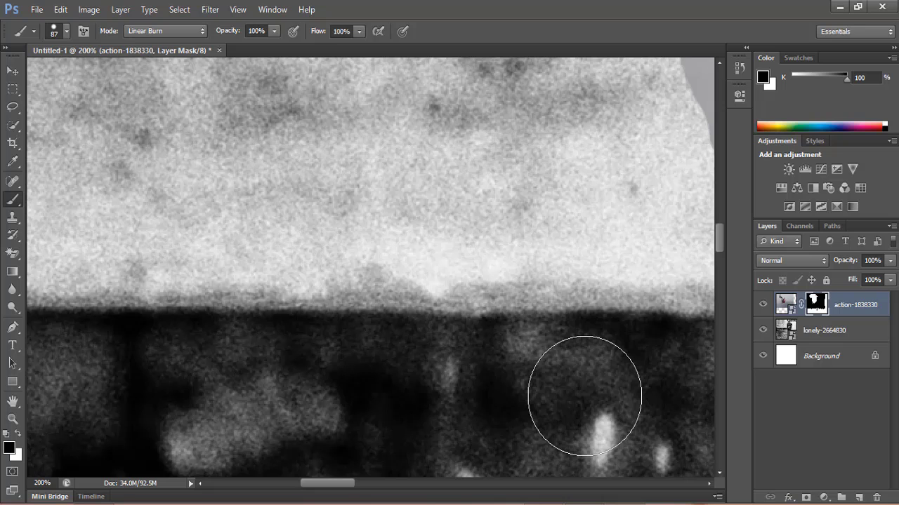
- Shrink the brush to 8 px and clean the grey fringe along the dark trouser leg
{"action": "key", "text": "bracketleft"}
{"action": "key", "text": "bracketleft"}
{"action": "key", "text": "bracketleft"}
{"action": "key", "text": "bracketleft"}
{"action": "key", "text": "bracketleft"}
{"action": "key", "text": "bracketleft"}
{"action": "key", "text": "bracketleft"}
{"action": "left_click_drag", "start_coordinate": [351, 483], "coordinate": [389, 486]}
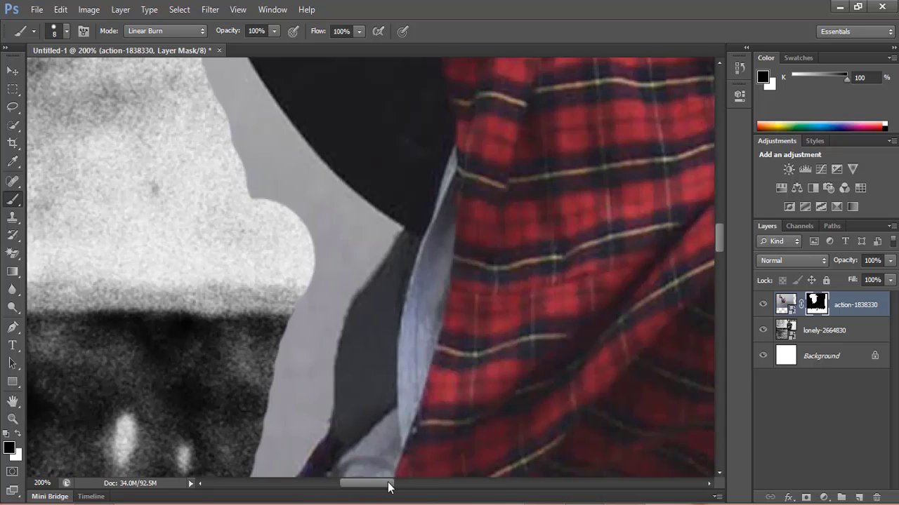
{"action": "scroll", "coordinate": [257, 180], "scroll_direction": "up", "scroll_amount": 3}
{"action": "scroll", "coordinate": [243, 125], "scroll_direction": "up", "scroll_amount": 2}
{"action": "left_click_drag", "start_coordinate": [247, 149], "coordinate": [238, 222]}
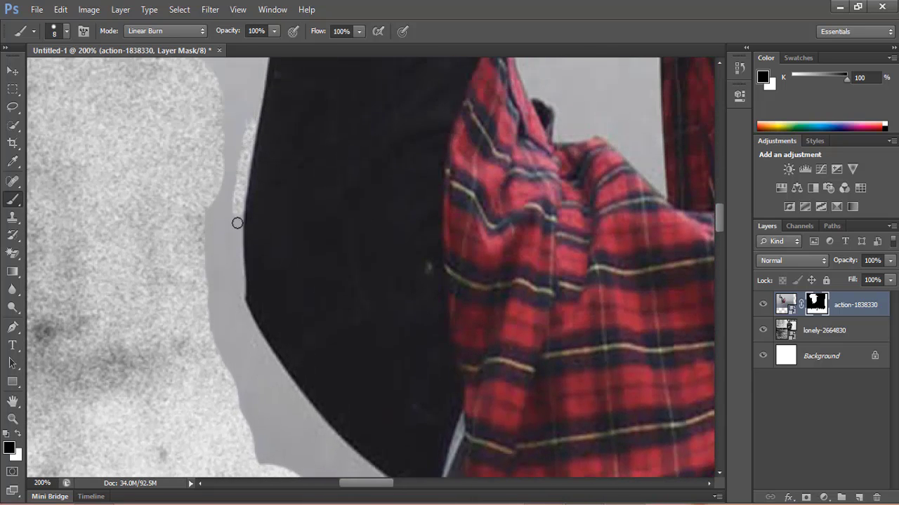
{"action": "left_click_drag", "start_coordinate": [253, 339], "coordinate": [318, 439]}
{"action": "scroll", "coordinate": [254, 282], "scroll_direction": "down", "scroll_amount": 1}
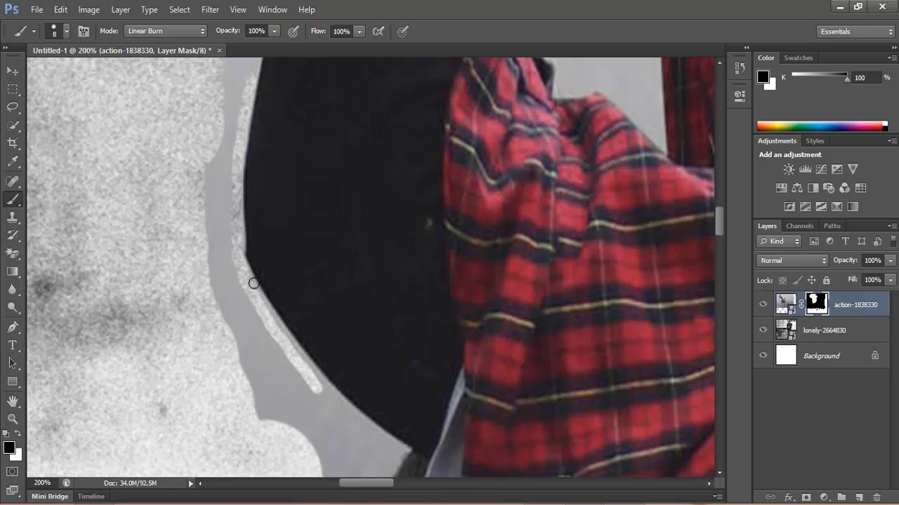
{"action": "left_click_drag", "start_coordinate": [333, 399], "coordinate": [409, 453]}
{"action": "scroll", "coordinate": [329, 382], "scroll_direction": "down", "scroll_amount": 1}
{"action": "left_click_drag", "start_coordinate": [371, 413], "coordinate": [387, 389]}
{"action": "scroll", "coordinate": [396, 286], "scroll_direction": "down", "scroll_amount": 2}
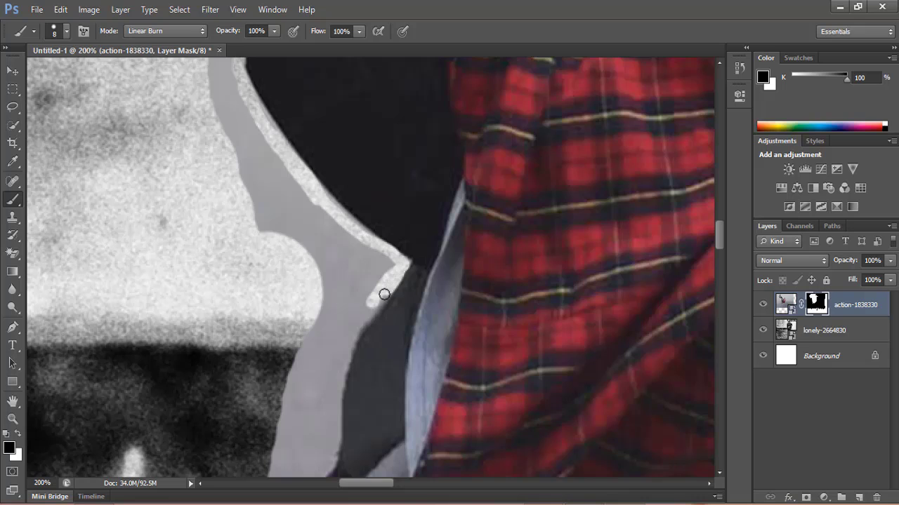
{"action": "left_click_drag", "start_coordinate": [351, 344], "coordinate": [335, 434]}
{"action": "scroll", "coordinate": [330, 361], "scroll_direction": "down", "scroll_amount": 3}
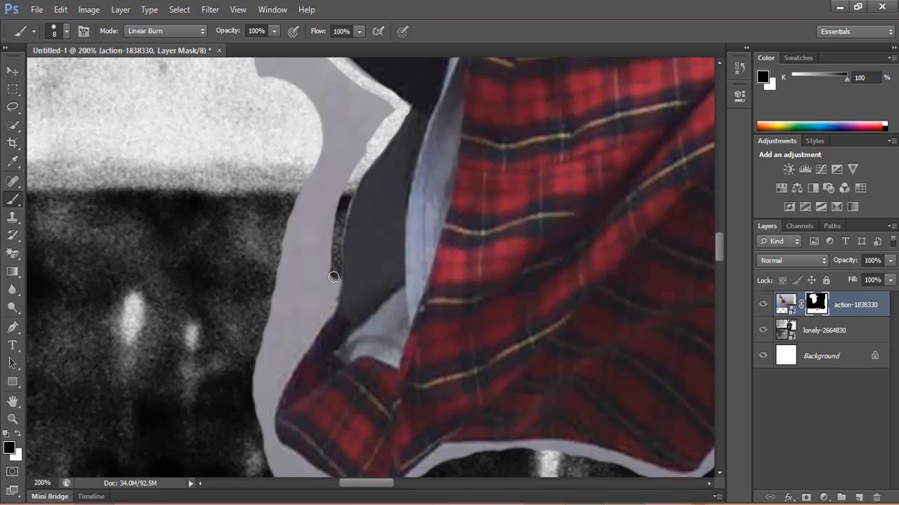
{"action": "mouse_move", "coordinate": [327, 307]}
{"action": "left_mouse_down"}
{"action": "mouse_move", "coordinate": [295, 362]}
{"action": "mouse_move", "coordinate": [268, 443]}
{"action": "left_mouse_up"}
- Mask out the grey gap beneath the plaid shirt's hem, then zoom out
{"action": "scroll", "coordinate": [268, 443], "scroll_direction": "down", "scroll_amount": 2}
{"action": "scroll", "coordinate": [271, 311], "scroll_direction": "down", "scroll_amount": 1}
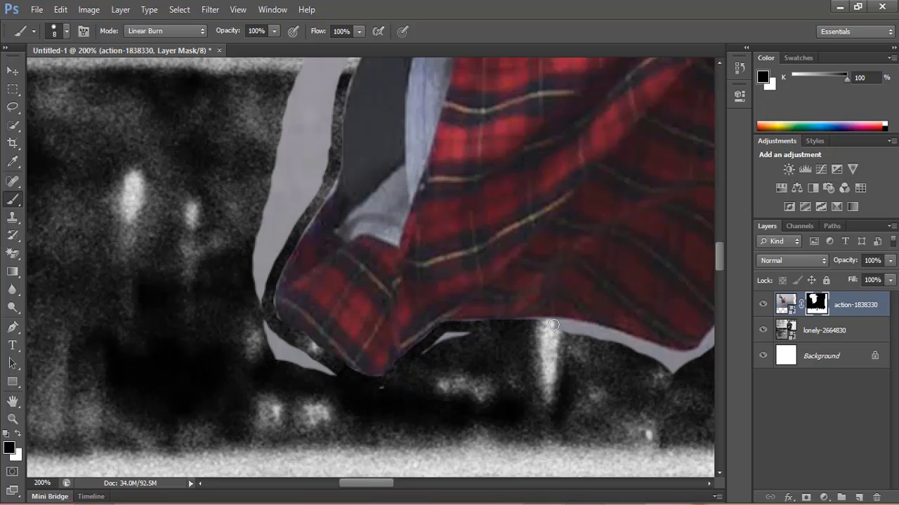
{"action": "left_click_drag", "start_coordinate": [554, 325], "coordinate": [676, 365]}
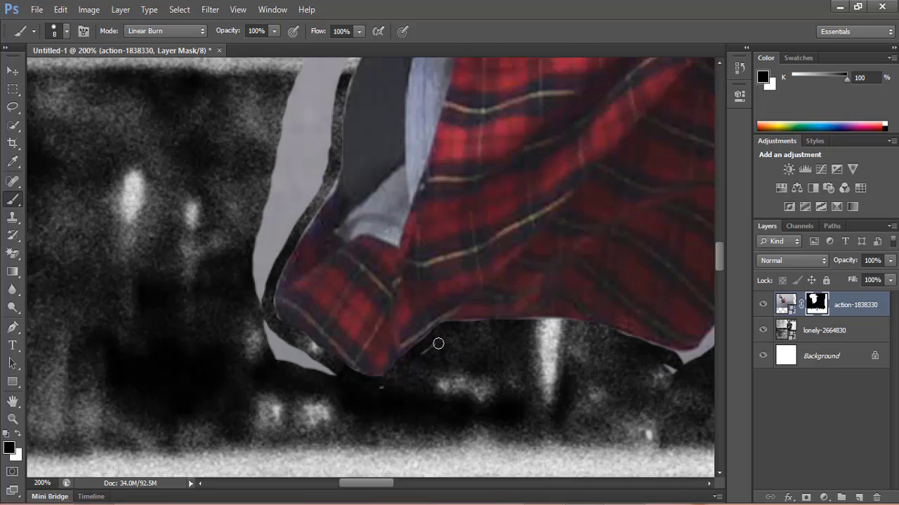
{"action": "left_click_drag", "start_coordinate": [315, 370], "coordinate": [301, 356]}
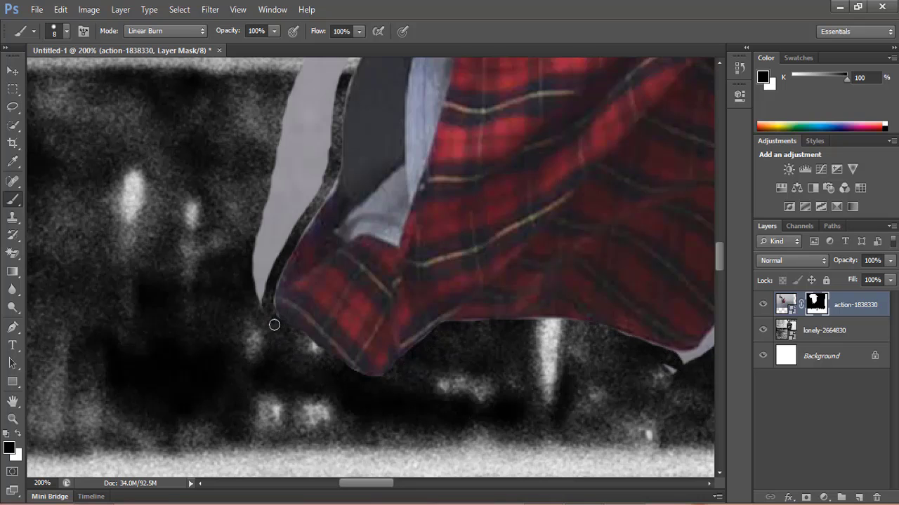
{"action": "key", "text": "ctrl+minus"}
{"action": "key", "text": "ctrl+minus"}
{"action": "key", "text": "ctrl+minus"}
{"action": "key", "text": "ctrl+minus"}
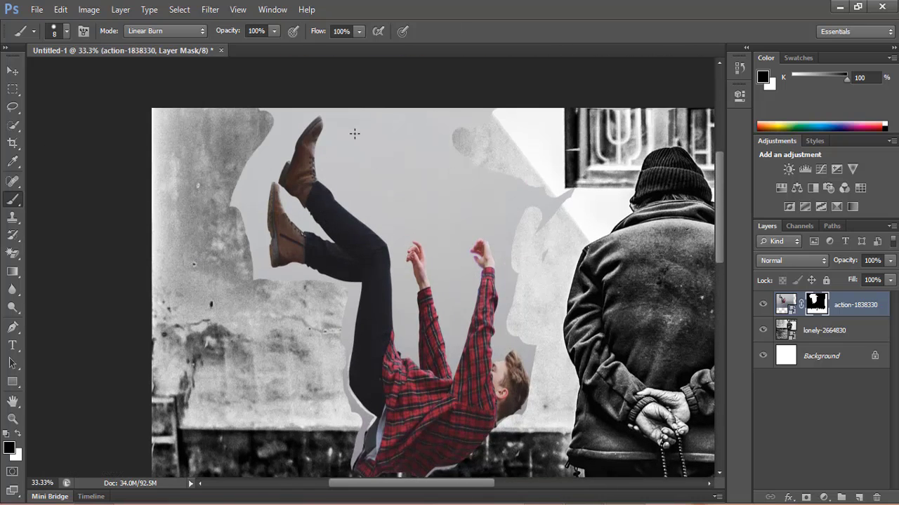
- With the 200 px black brush, mask out the grey backdrop above the falling man's feet
{"action": "left_click_drag", "start_coordinate": [403, 149], "coordinate": [399, 157]}
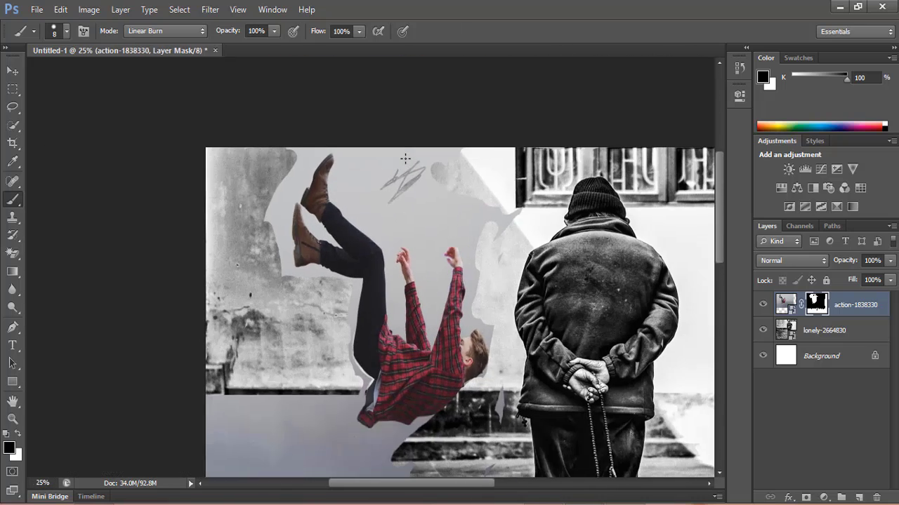
{"action": "key", "text": "ctrl+plus"}
{"action": "key", "text": "ctrl+plus"}
{"action": "key", "text": "ctrl+plus"}
{"action": "scroll", "coordinate": [521, 170], "scroll_direction": "up", "scroll_amount": 4}
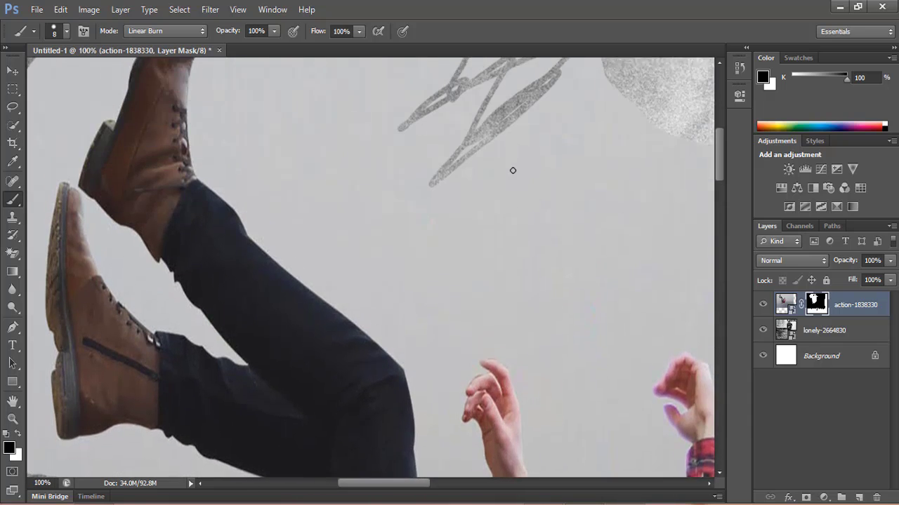
{"action": "scroll", "coordinate": [513, 170], "scroll_direction": "up", "scroll_amount": 2}
{"action": "left_click_drag", "start_coordinate": [490, 131], "coordinate": [475, 224]}
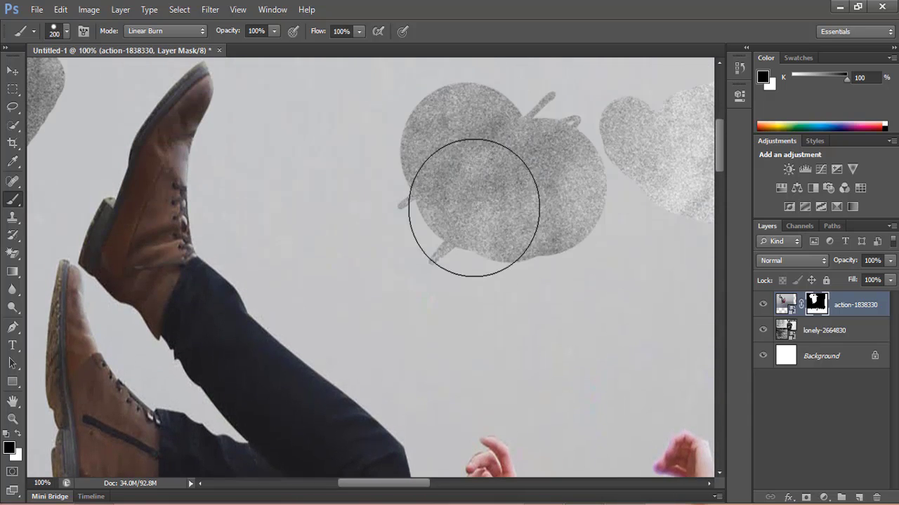
{"action": "scroll", "coordinate": [542, 151], "scroll_direction": "up", "scroll_amount": 3}
{"action": "mouse_move", "coordinate": [541, 150]}
{"action": "left_mouse_down"}
{"action": "mouse_move", "coordinate": [681, 216]}
{"action": "mouse_move", "coordinate": [444, 318]}
{"action": "mouse_move", "coordinate": [566, 377]}
{"action": "mouse_move", "coordinate": [307, 271]}
{"action": "mouse_move", "coordinate": [613, 396]}
{"action": "left_mouse_up"}
{"action": "scroll", "coordinate": [613, 396], "scroll_direction": "down", "scroll_amount": 1}
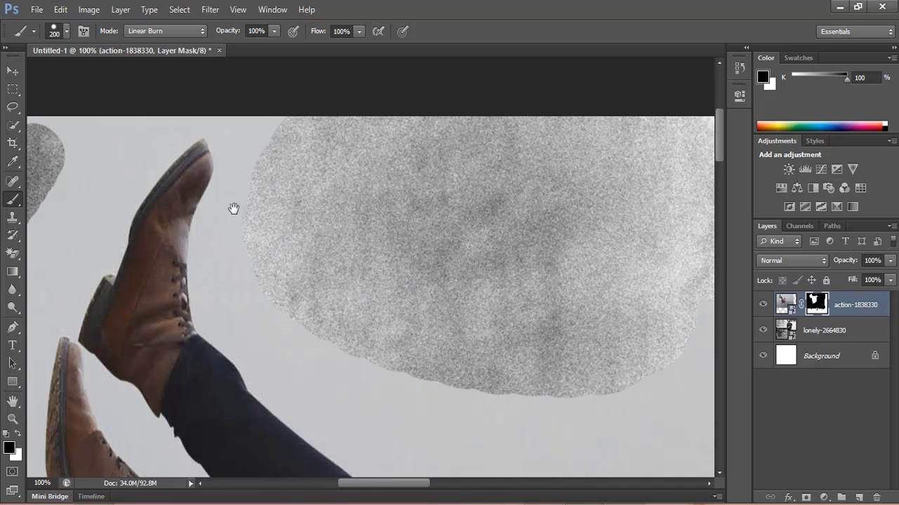
{"action": "scroll", "coordinate": [187, 297], "scroll_direction": "down", "scroll_amount": 3}
{"action": "scroll", "coordinate": [187, 296], "scroll_direction": "right", "scroll_amount": 3}
{"action": "scroll", "coordinate": [245, 266], "scroll_direction": "right", "scroll_amount": 5}
- Paint black over the broad grey backdrop areas on the left side of the figure
{"action": "mouse_move", "coordinate": [305, 237]}
{"action": "left_mouse_down"}
{"action": "mouse_move", "coordinate": [346, 334]}
{"action": "mouse_move", "coordinate": [136, 297]}
{"action": "left_mouse_up"}
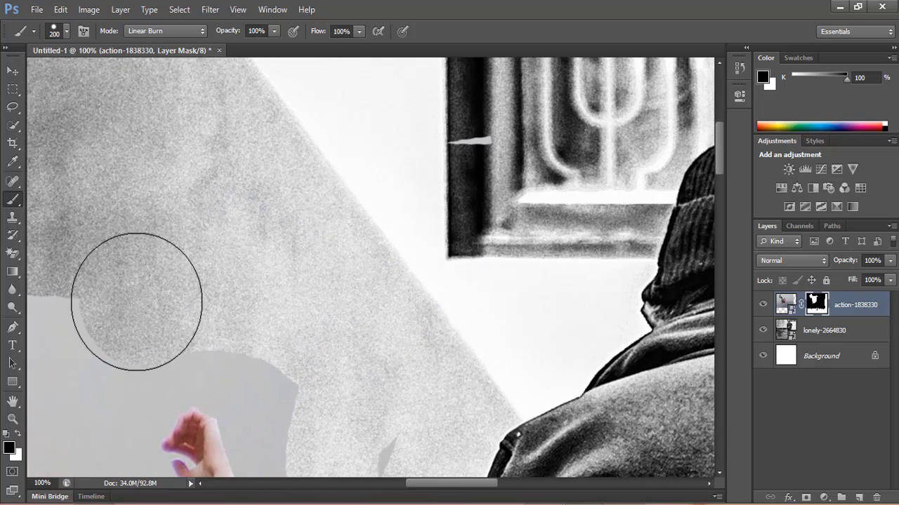
{"action": "scroll", "coordinate": [391, 368], "scroll_direction": "down", "scroll_amount": 3}
{"action": "scroll", "coordinate": [337, 381], "scroll_direction": "down", "scroll_amount": 3}
{"action": "scroll", "coordinate": [341, 303], "scroll_direction": "down", "scroll_amount": 3}
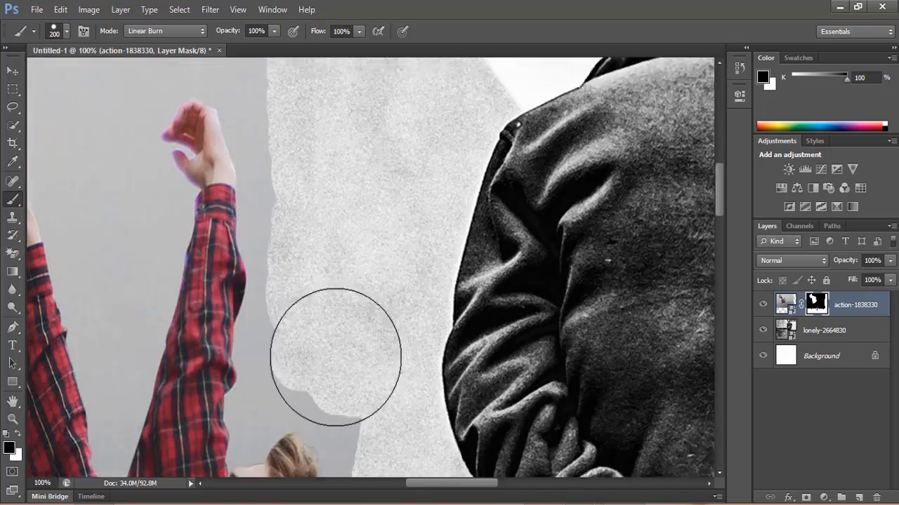
{"action": "scroll", "coordinate": [335, 353], "scroll_direction": "down", "scroll_amount": 1}
{"action": "scroll", "coordinate": [332, 316], "scroll_direction": "up", "scroll_amount": 6}
{"action": "left_click_drag", "start_coordinate": [171, 224], "coordinate": [98, 229]}
{"action": "scroll", "coordinate": [411, 484], "scroll_direction": "down", "scroll_amount": 2}
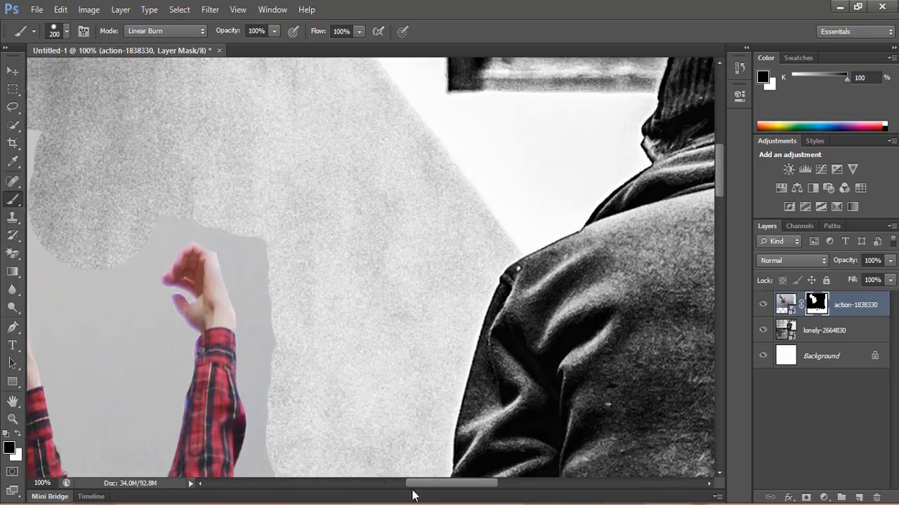
{"action": "scroll", "coordinate": [411, 484], "scroll_direction": "left", "scroll_amount": 5}
{"action": "scroll", "coordinate": [307, 224], "scroll_direction": "up", "scroll_amount": 3}
{"action": "mouse_move", "coordinate": [306, 224]}
{"action": "left_mouse_down"}
{"action": "mouse_move", "coordinate": [132, 183]}
{"action": "mouse_move", "coordinate": [187, 257]}
{"action": "left_mouse_up"}
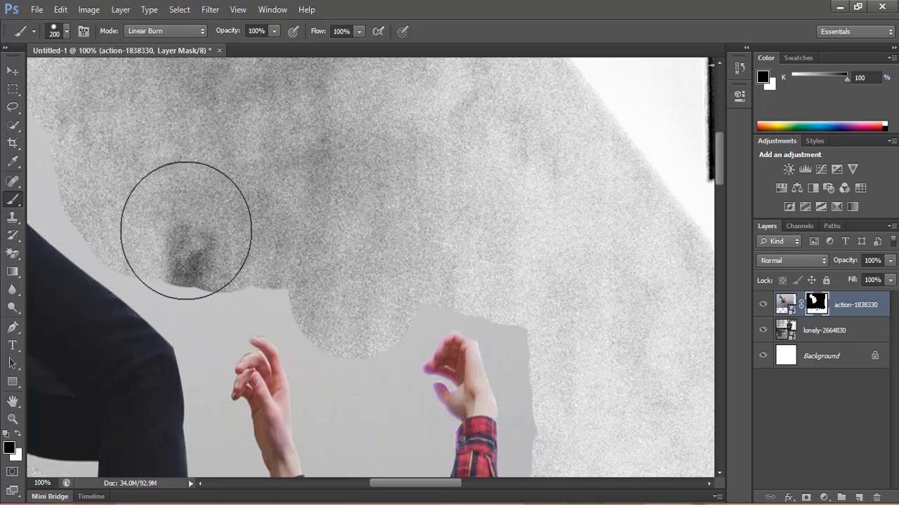
{"action": "scroll", "coordinate": [425, 293], "scroll_direction": "up", "scroll_amount": 3}
{"action": "scroll", "coordinate": [345, 219], "scroll_direction": "left", "scroll_amount": 4}
- Hide more grey backdrop near the boot and at the top-left, then review the canvas
{"action": "left_click_drag", "start_coordinate": [345, 220], "coordinate": [358, 260]}
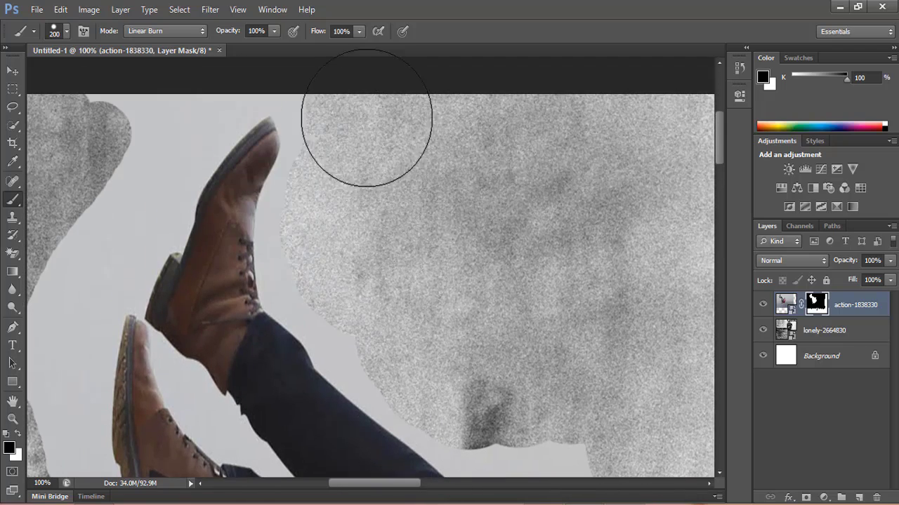
{"action": "left_click_drag", "start_coordinate": [161, 127], "coordinate": [89, 189]}
{"action": "scroll", "coordinate": [89, 189], "scroll_direction": "down", "scroll_amount": 1}
{"action": "scroll", "coordinate": [89, 189], "scroll_direction": "down", "scroll_amount": 3}
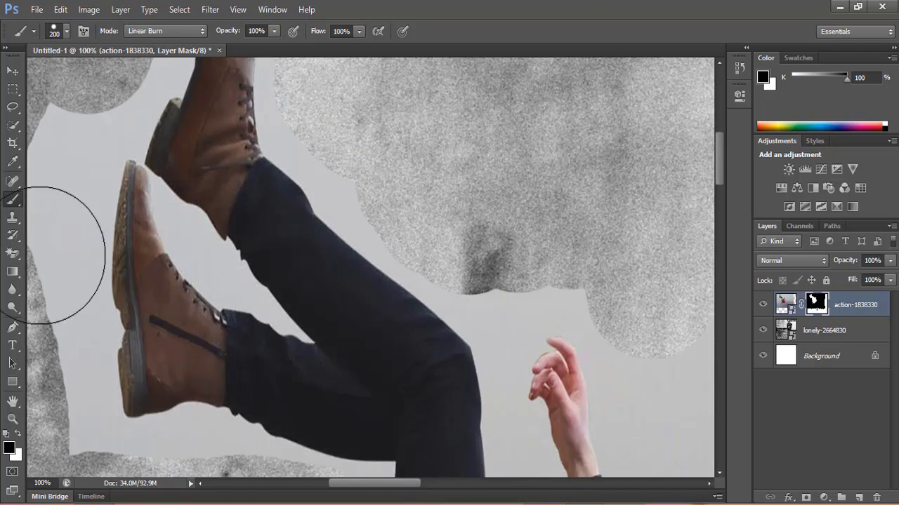
{"action": "scroll", "coordinate": [60, 241], "scroll_direction": "left", "scroll_amount": 5}
{"action": "left_click_drag", "start_coordinate": [267, 214], "coordinate": [199, 170]}
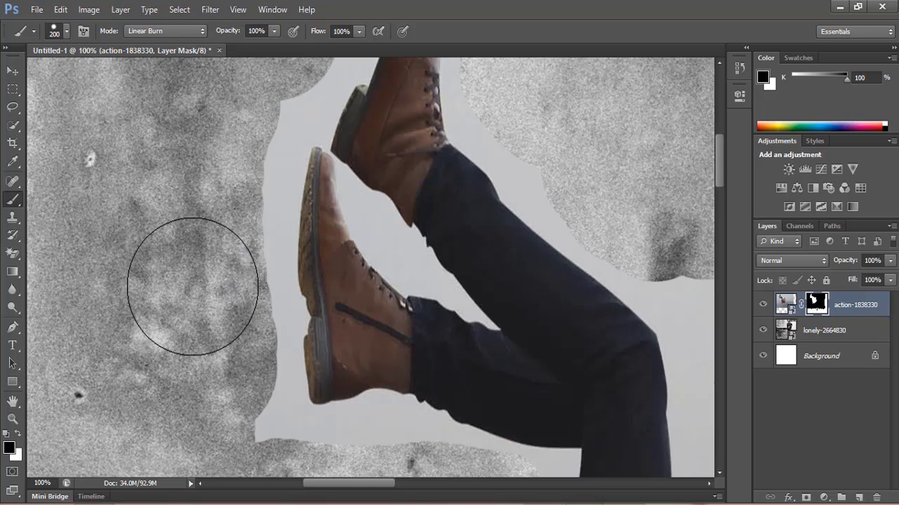
{"action": "scroll", "coordinate": [191, 281], "scroll_direction": "down", "scroll_amount": 5}
{"action": "scroll", "coordinate": [345, 361], "scroll_direction": "down", "scroll_amount": 1}
{"action": "scroll", "coordinate": [284, 314], "scroll_direction": "down", "scroll_amount": 2}
{"action": "scroll", "coordinate": [284, 315], "scroll_direction": "right", "scroll_amount": 5}
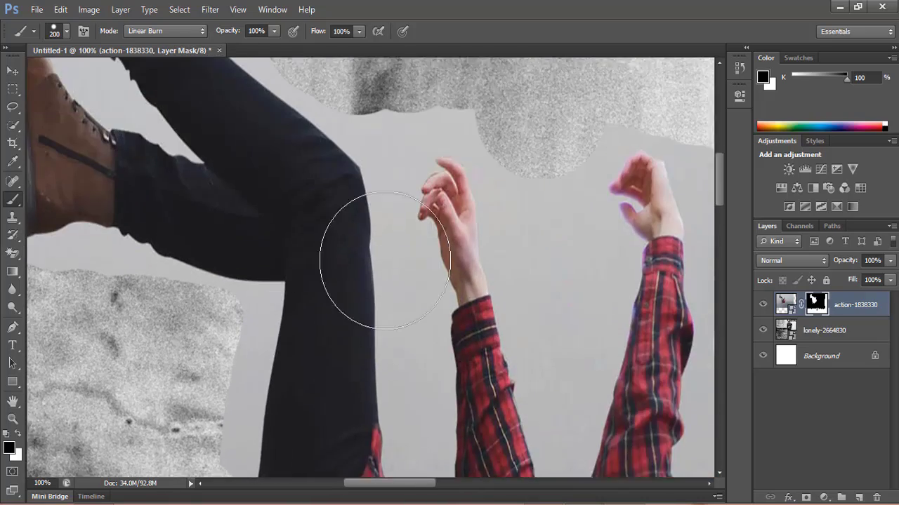
{"action": "scroll", "coordinate": [351, 261], "scroll_direction": "down", "scroll_amount": 2}
{"action": "scroll", "coordinate": [518, 124], "scroll_direction": "right", "scroll_amount": 3}
{"action": "scroll", "coordinate": [445, 177], "scroll_direction": "up", "scroll_amount": 3}
{"action": "scroll", "coordinate": [446, 177], "scroll_direction": "right", "scroll_amount": 2}
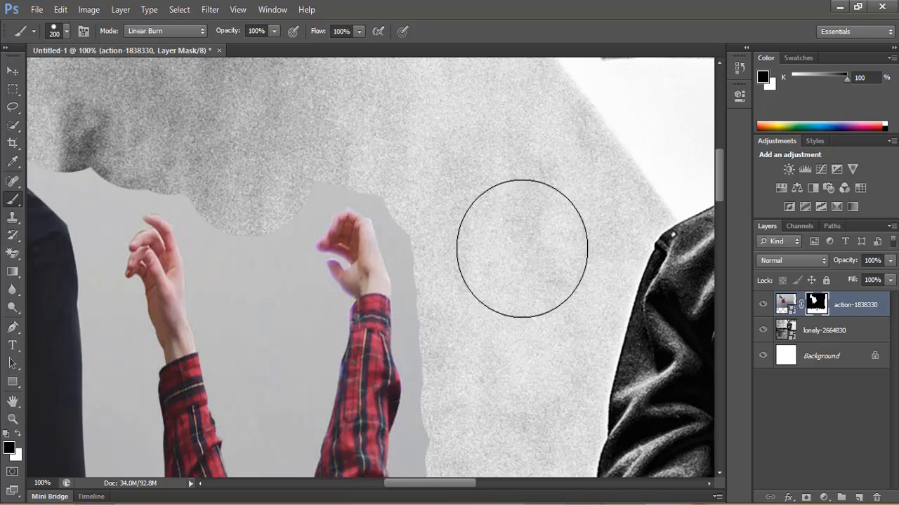
{"action": "scroll", "coordinate": [522, 260], "scroll_direction": "down", "scroll_amount": 5}
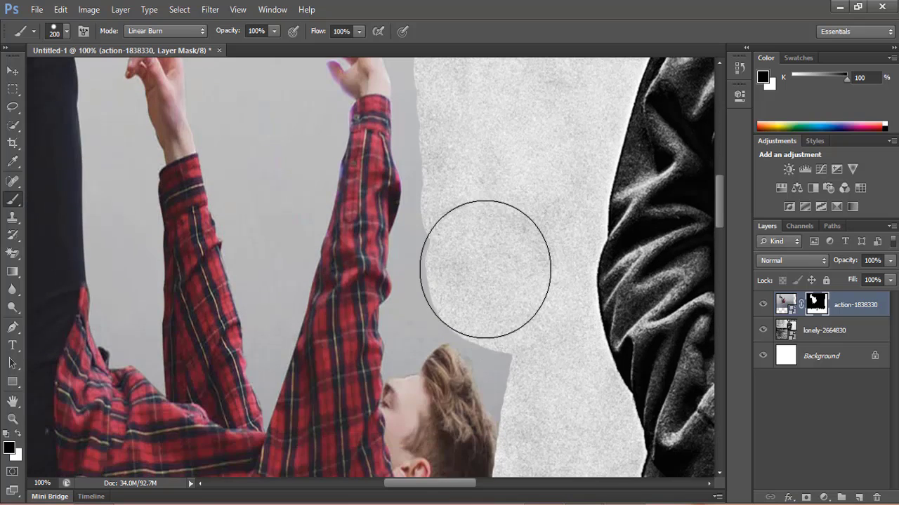
{"action": "scroll", "coordinate": [490, 205], "scroll_direction": "up", "scroll_amount": 5}
{"action": "scroll", "coordinate": [490, 205], "scroll_direction": "up", "scroll_amount": 2}
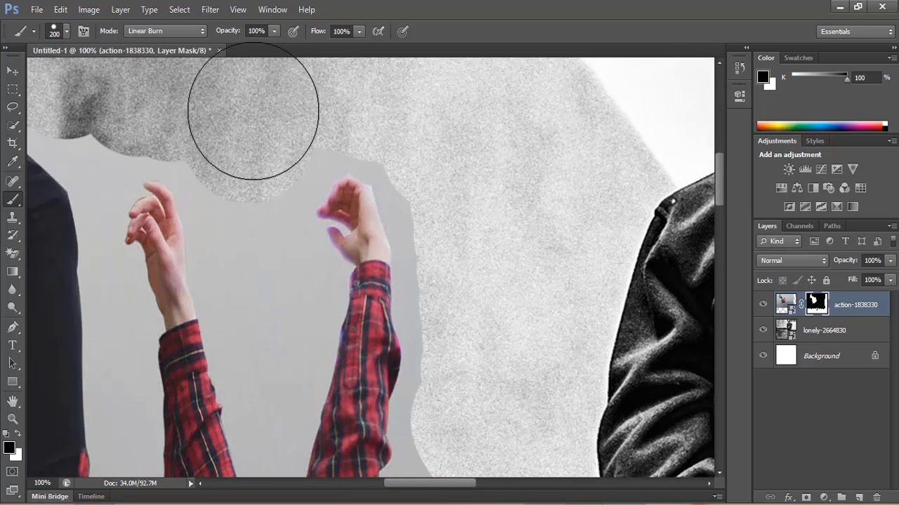
- Shrink the brush to 60 px and mask the grey backdrop between the raised hands
{"action": "key", "text": "bracketleft"}
{"action": "key", "text": "bracketleft"}
{"action": "key", "text": "bracketleft"}
{"action": "key", "text": "bracketleft"}
{"action": "key", "text": "bracketleft"}
{"action": "mouse_move", "coordinate": [231, 195]}
{"action": "left_mouse_down"}
{"action": "mouse_move", "coordinate": [257, 325]}
{"action": "mouse_move", "coordinate": [287, 227]}
{"action": "mouse_move", "coordinate": [235, 245]}
{"action": "left_mouse_up"}
{"action": "scroll", "coordinate": [252, 281], "scroll_direction": "down", "scroll_amount": 2}
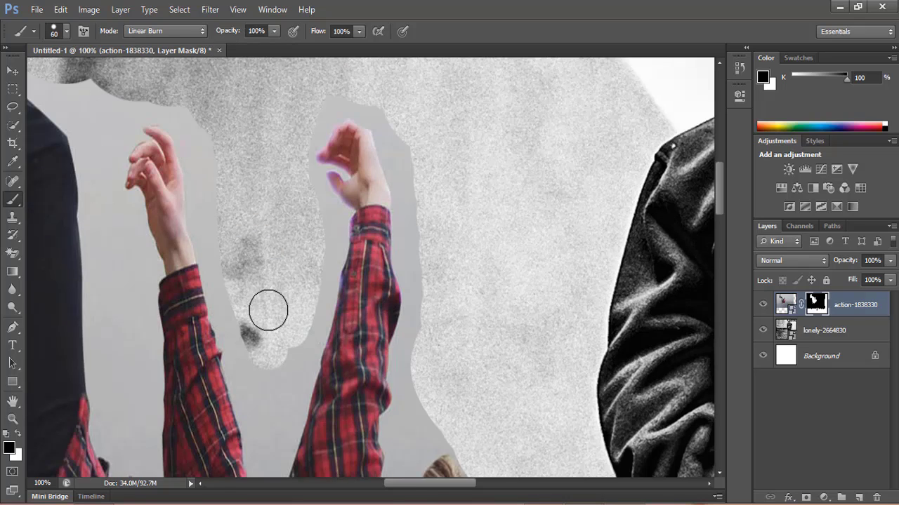
{"action": "scroll", "coordinate": [270, 323], "scroll_direction": "down", "scroll_amount": 3}
{"action": "left_click_drag", "start_coordinate": [274, 355], "coordinate": [239, 216]}
{"action": "scroll", "coordinate": [239, 221], "scroll_direction": "up", "scroll_amount": 4}
{"action": "scroll", "coordinate": [240, 226], "scroll_direction": "up", "scroll_amount": 1}
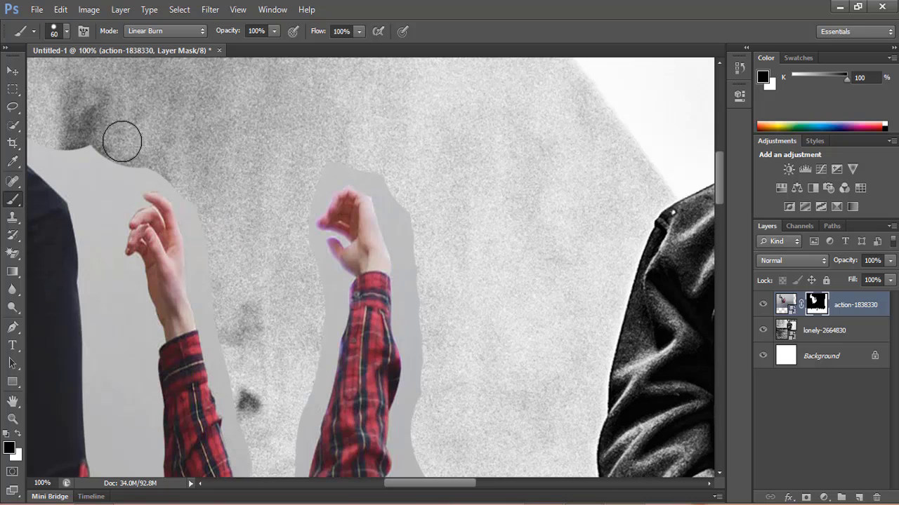
- Mask backdrop in the upper-left, along the leg's edge and beside the boot toe
{"action": "left_click_drag", "start_coordinate": [120, 141], "coordinate": [126, 156]}
{"action": "scroll", "coordinate": [199, 141], "scroll_direction": "down", "scroll_amount": 2}
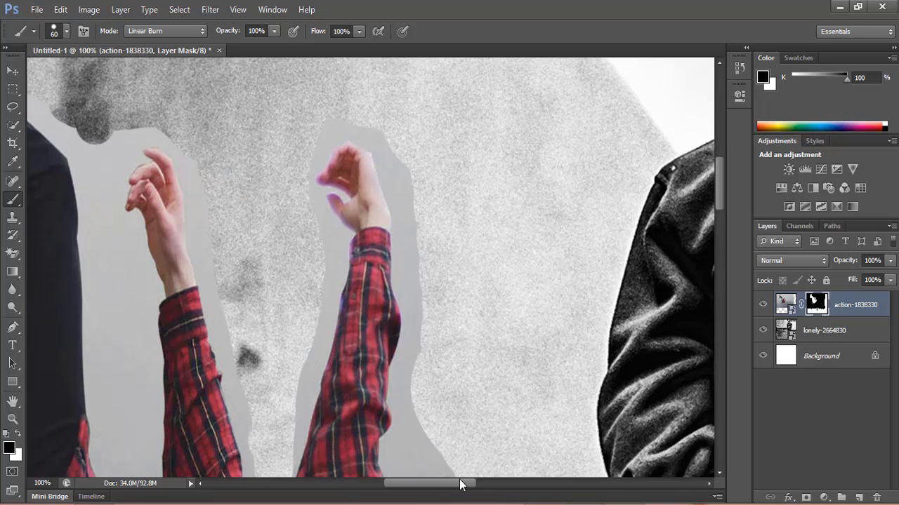
{"action": "scroll", "coordinate": [361, 395], "scroll_direction": "left", "scroll_amount": 10}
{"action": "scroll", "coordinate": [361, 395], "scroll_direction": "up", "scroll_amount": 6}
{"action": "scroll", "coordinate": [238, 253], "scroll_direction": "up", "scroll_amount": 3}
{"action": "mouse_move", "coordinate": [128, 154]}
{"action": "left_mouse_down"}
{"action": "mouse_move", "coordinate": [311, 307]}
{"action": "mouse_move", "coordinate": [187, 228]}
{"action": "left_mouse_up"}
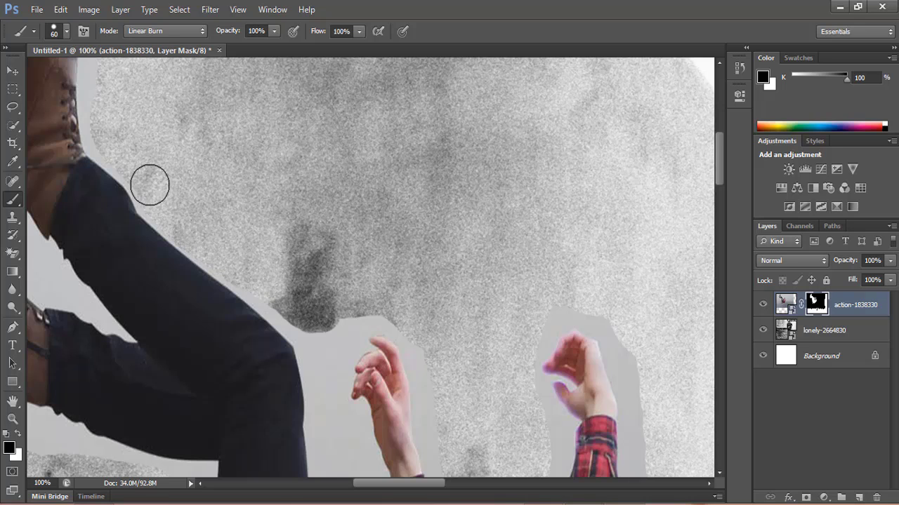
{"action": "left_click_drag", "start_coordinate": [427, 482], "coordinate": [385, 484]}
{"action": "scroll", "coordinate": [271, 367], "scroll_direction": "up", "scroll_amount": 5}
{"action": "mouse_move", "coordinate": [305, 226]}
{"action": "left_mouse_down"}
{"action": "mouse_move", "coordinate": [381, 171]}
{"action": "mouse_move", "coordinate": [456, 180]}
{"action": "left_mouse_up"}
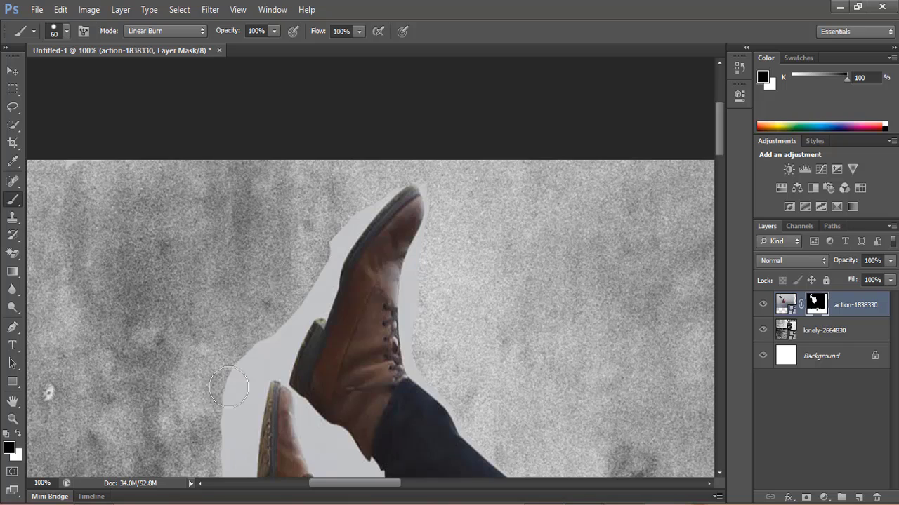
- Paint out the grey strip left of the figure beside the lower trouser leg
{"action": "scroll", "coordinate": [211, 361], "scroll_direction": "down", "scroll_amount": 3}
{"action": "scroll", "coordinate": [221, 395], "scroll_direction": "down", "scroll_amount": 3}
{"action": "scroll", "coordinate": [225, 393], "scroll_direction": "down", "scroll_amount": 2}
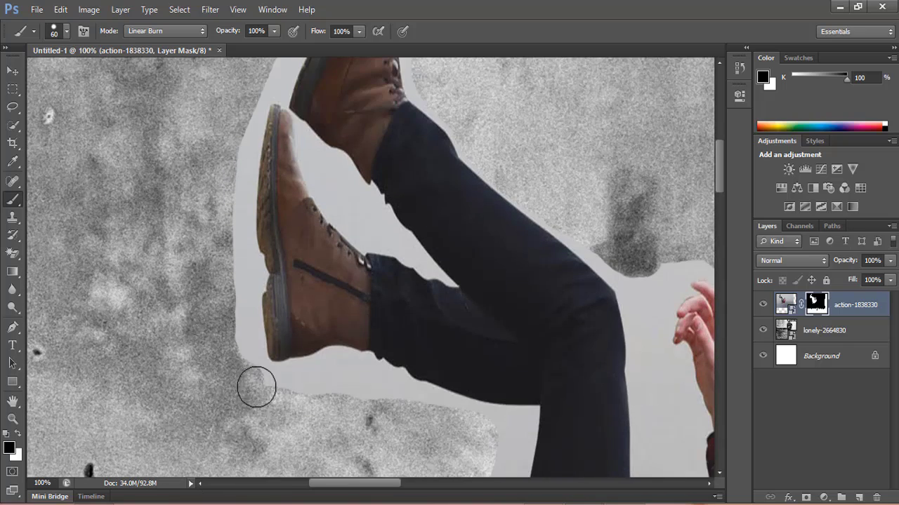
{"action": "scroll", "coordinate": [483, 400], "scroll_direction": "down", "scroll_amount": 2}
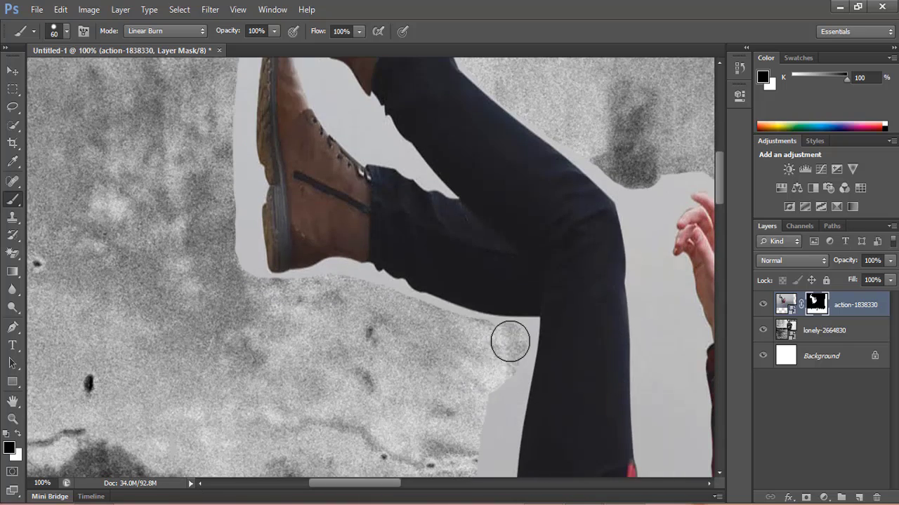
{"action": "scroll", "coordinate": [495, 365], "scroll_direction": "down", "scroll_amount": 2}
{"action": "scroll", "coordinate": [481, 404], "scroll_direction": "down", "scroll_amount": 1}
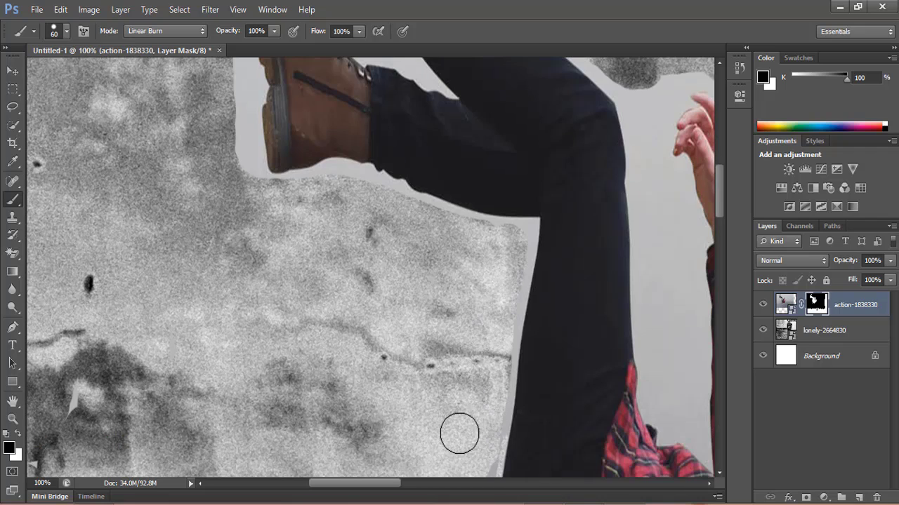
{"action": "scroll", "coordinate": [463, 414], "scroll_direction": "down", "scroll_amount": 3}
{"action": "scroll", "coordinate": [486, 435], "scroll_direction": "down", "scroll_amount": 3}
{"action": "mouse_move", "coordinate": [485, 331]}
{"action": "left_mouse_down"}
{"action": "mouse_move", "coordinate": [517, 387]}
{"action": "mouse_move", "coordinate": [534, 392]}
{"action": "mouse_move", "coordinate": [435, 407]}
{"action": "left_mouse_up"}
- Reduce the brush to 15 px and paint out grey strips beside the figure and wall edge
{"action": "key", "text": "bracketleft"}
{"action": "key", "text": "bracketleft"}
{"action": "key", "text": "bracketleft"}
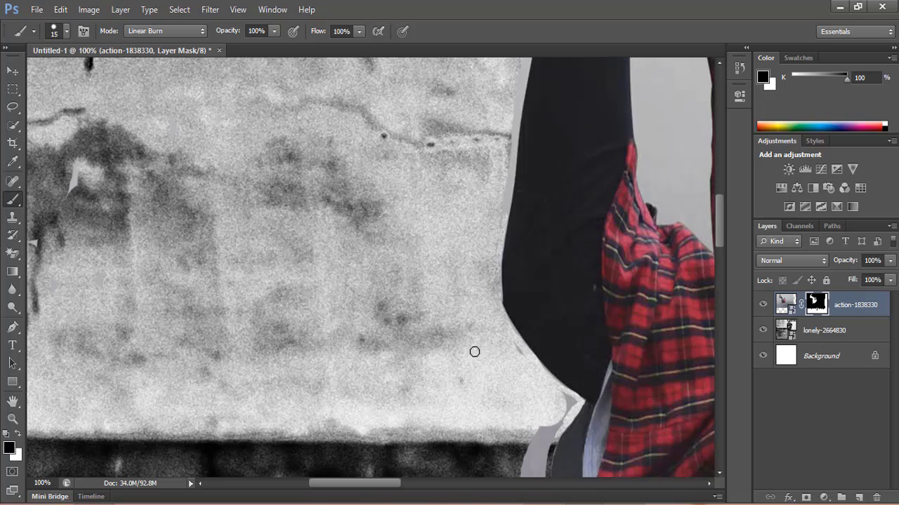
{"action": "scroll", "coordinate": [551, 379], "scroll_direction": "down", "scroll_amount": 2}
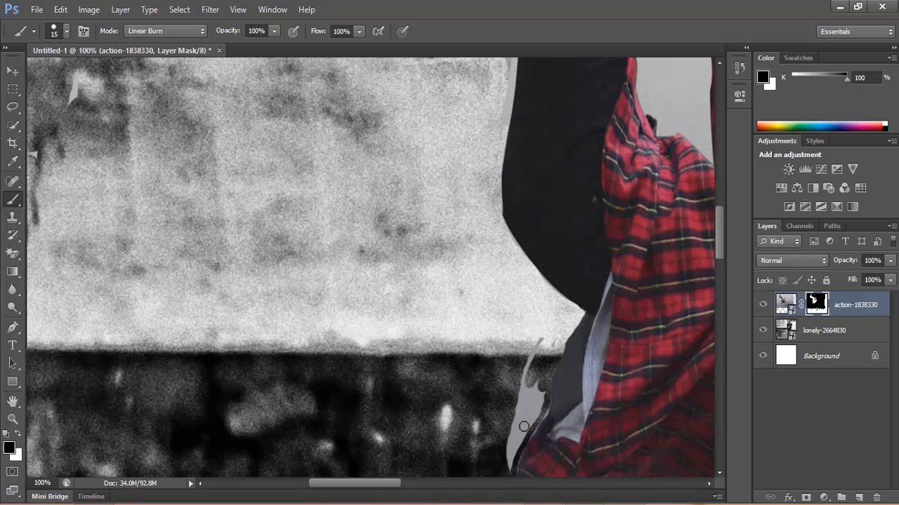
{"action": "scroll", "coordinate": [540, 323], "scroll_direction": "down", "scroll_amount": 1}
{"action": "mouse_move", "coordinate": [539, 307]}
{"action": "left_mouse_down"}
{"action": "mouse_move", "coordinate": [523, 354]}
{"action": "mouse_move", "coordinate": [541, 351]}
{"action": "mouse_move", "coordinate": [512, 416]}
{"action": "left_mouse_up"}
{"action": "scroll", "coordinate": [544, 301], "scroll_direction": "up", "scroll_amount": 2}
{"action": "scroll", "coordinate": [427, 283], "scroll_direction": "up", "scroll_amount": 4}
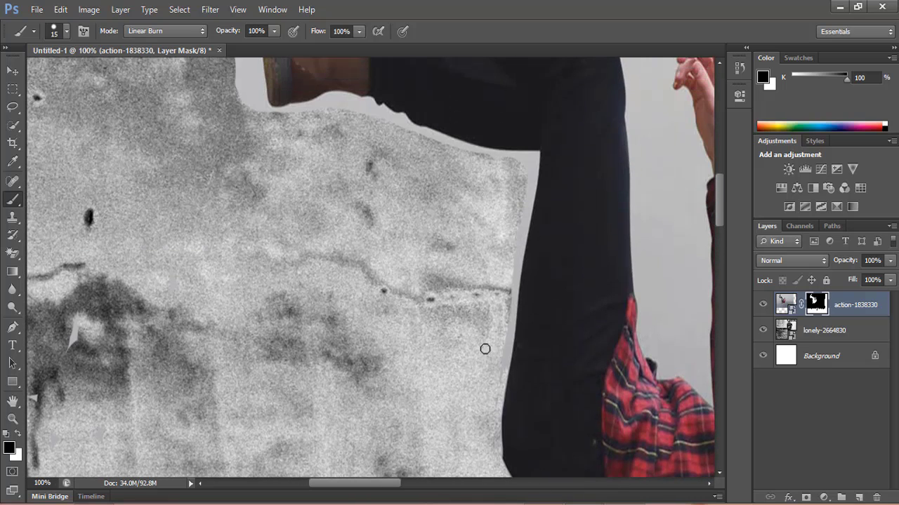
{"action": "mouse_move", "coordinate": [510, 316]}
{"action": "left_mouse_down"}
{"action": "mouse_move", "coordinate": [529, 168]}
{"action": "mouse_move", "coordinate": [451, 147]}
{"action": "mouse_move", "coordinate": [405, 149]}
{"action": "left_mouse_up"}
{"action": "scroll", "coordinate": [443, 267], "scroll_direction": "up", "scroll_amount": 1}
{"action": "scroll", "coordinate": [467, 239], "scroll_direction": "up", "scroll_amount": 2}
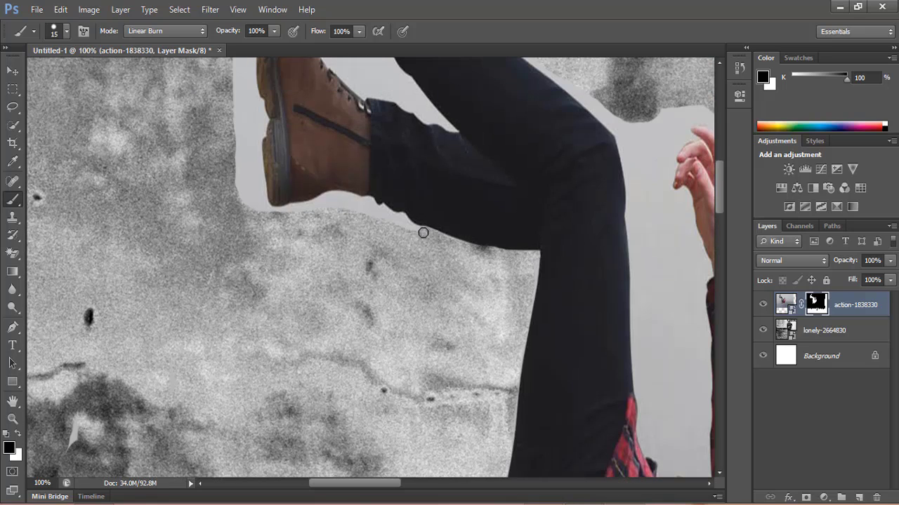
- Mask out the grey gap under the boot and the surrounding halo
{"action": "left_click_drag", "start_coordinate": [372, 209], "coordinate": [220, 166]}
{"action": "scroll", "coordinate": [224, 196], "scroll_direction": "up", "scroll_amount": 3}
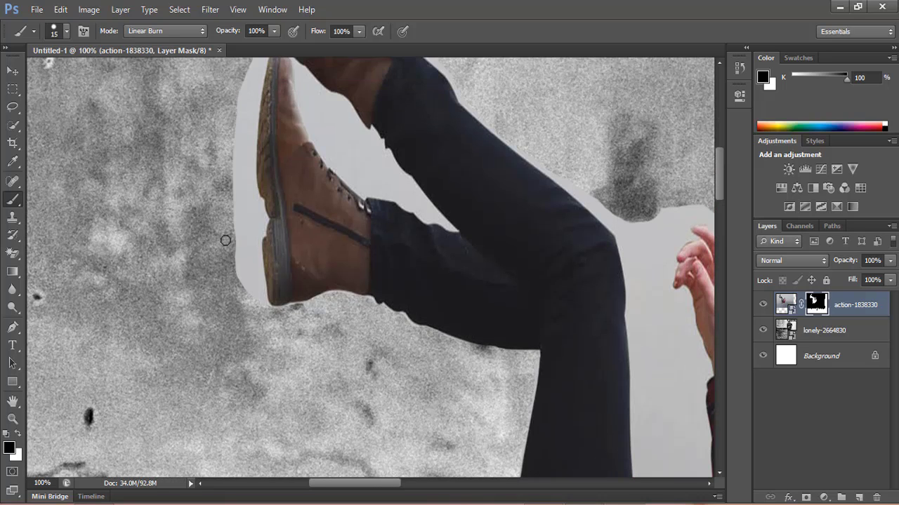
{"action": "mouse_move", "coordinate": [234, 236]}
{"action": "left_mouse_down"}
{"action": "mouse_move", "coordinate": [233, 187]}
{"action": "mouse_move", "coordinate": [256, 205]}
{"action": "mouse_move", "coordinate": [250, 263]}
{"action": "mouse_move", "coordinate": [260, 303]}
{"action": "mouse_move", "coordinate": [259, 261]}
{"action": "mouse_move", "coordinate": [239, 295]}
{"action": "mouse_move", "coordinate": [248, 172]}
{"action": "mouse_move", "coordinate": [291, 105]}
{"action": "left_mouse_up"}
{"action": "scroll", "coordinate": [281, 305], "scroll_direction": "up", "scroll_amount": 3}
{"action": "scroll", "coordinate": [292, 106], "scroll_direction": "up", "scroll_amount": 3}
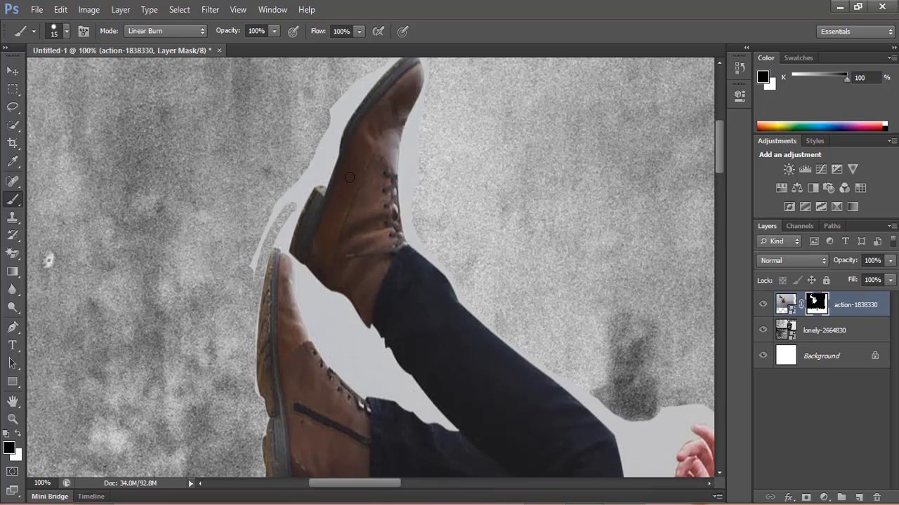
{"action": "mouse_move", "coordinate": [292, 187]}
{"action": "left_mouse_down"}
{"action": "mouse_move", "coordinate": [252, 264]}
{"action": "mouse_move", "coordinate": [278, 237]}
{"action": "mouse_move", "coordinate": [363, 77]}
{"action": "left_mouse_up"}
{"action": "scroll", "coordinate": [363, 76], "scroll_direction": "up", "scroll_amount": 3}
- Remove the light halo along the boot's left and upper edges, toe, laces and leg
{"action": "left_click_drag", "start_coordinate": [322, 205], "coordinate": [311, 246]}
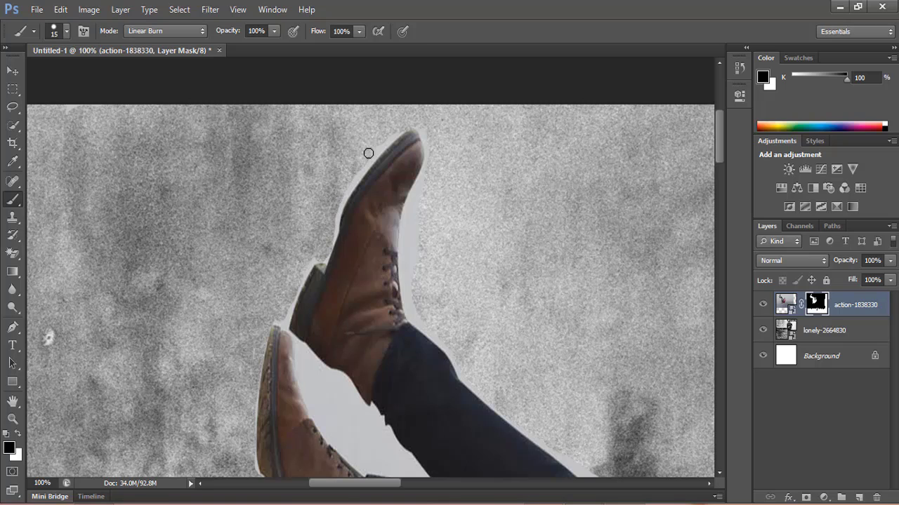
{"action": "left_click_drag", "start_coordinate": [371, 156], "coordinate": [346, 194]}
{"action": "scroll", "coordinate": [403, 419], "scroll_direction": "down", "scroll_amount": 2}
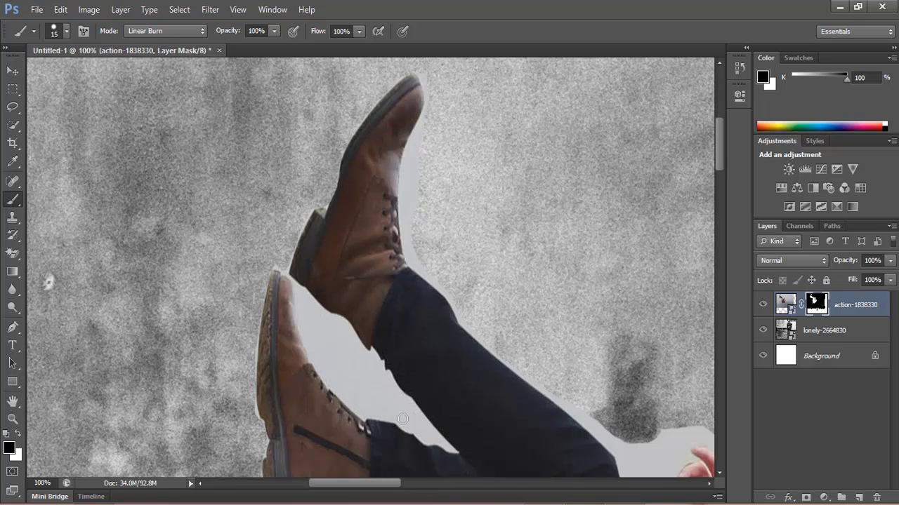
{"action": "left_click_drag", "start_coordinate": [427, 83], "coordinate": [416, 133]}
{"action": "mouse_move", "coordinate": [403, 184]}
{"action": "left_mouse_down"}
{"action": "mouse_move", "coordinate": [407, 251]}
{"action": "mouse_move", "coordinate": [480, 339]}
{"action": "left_mouse_up"}
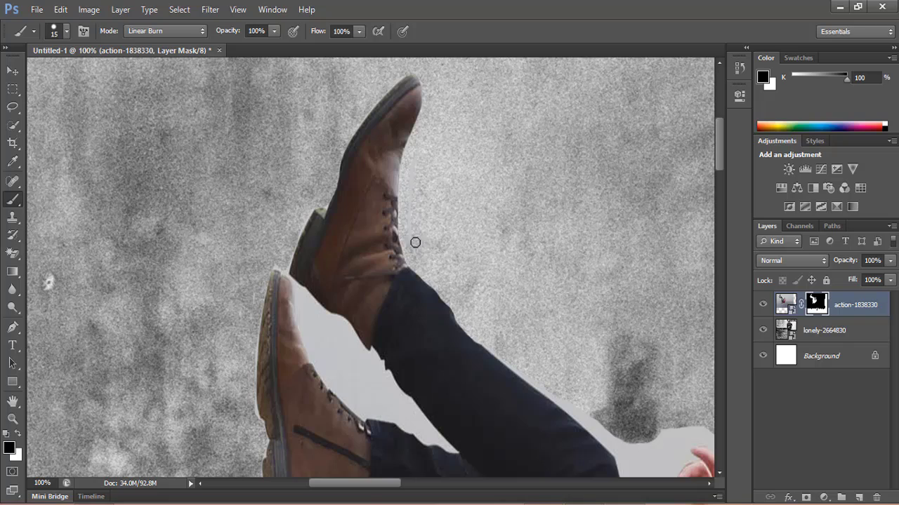
{"action": "scroll", "coordinate": [491, 274], "scroll_direction": "down", "scroll_amount": 5}
{"action": "scroll", "coordinate": [571, 277], "scroll_direction": "down", "scroll_amount": 1}
- Mask the light halo beside the head and along the lower shirt edge
{"action": "left_click_drag", "start_coordinate": [391, 484], "coordinate": [429, 489]}
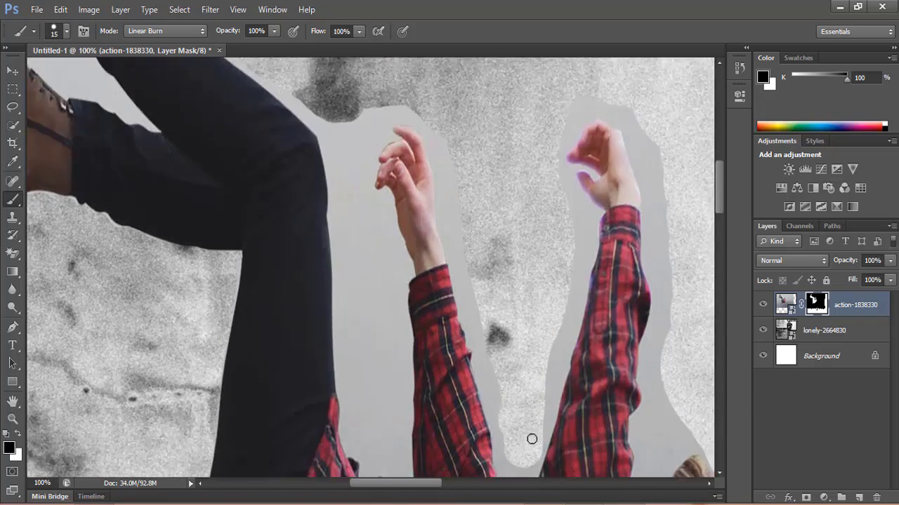
{"action": "scroll", "coordinate": [428, 490], "scroll_direction": "down", "scroll_amount": 2}
{"action": "scroll", "coordinate": [429, 490], "scroll_direction": "right", "scroll_amount": 2}
{"action": "scroll", "coordinate": [554, 323], "scroll_direction": "down", "scroll_amount": 2}
{"action": "mouse_move", "coordinate": [512, 293]}
{"action": "left_mouse_down"}
{"action": "mouse_move", "coordinate": [529, 327]}
{"action": "mouse_move", "coordinate": [530, 381]}
{"action": "mouse_move", "coordinate": [512, 423]}
{"action": "left_mouse_up"}
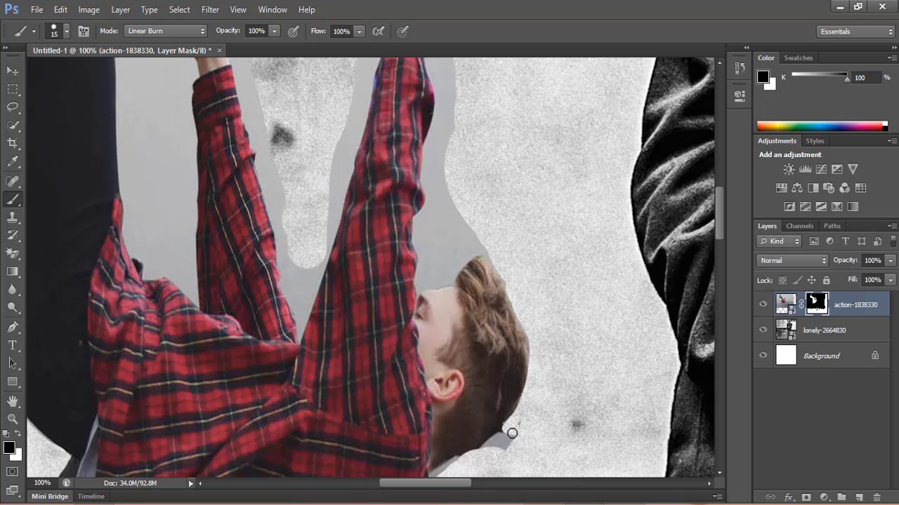
{"action": "scroll", "coordinate": [492, 386], "scroll_direction": "down", "scroll_amount": 3}
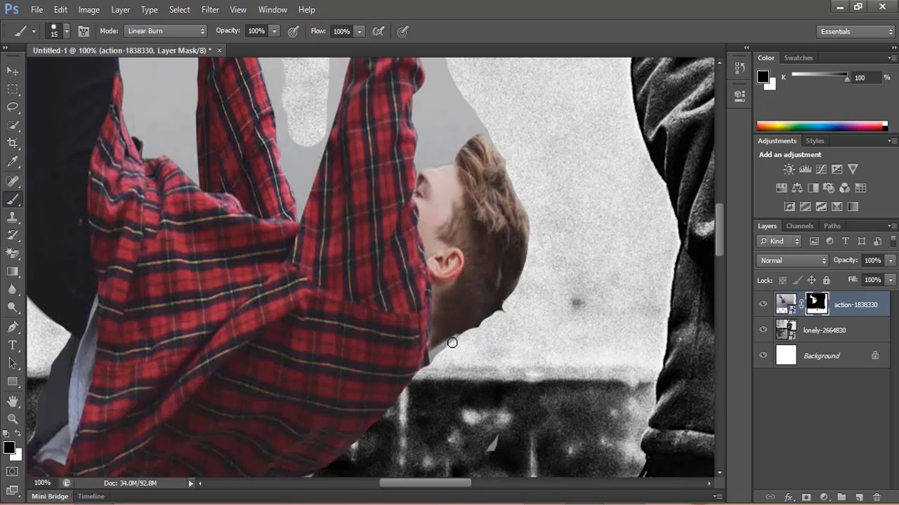
{"action": "scroll", "coordinate": [434, 356], "scroll_direction": "down", "scroll_amount": 1}
{"action": "scroll", "coordinate": [323, 327], "scroll_direction": "down", "scroll_amount": 3}
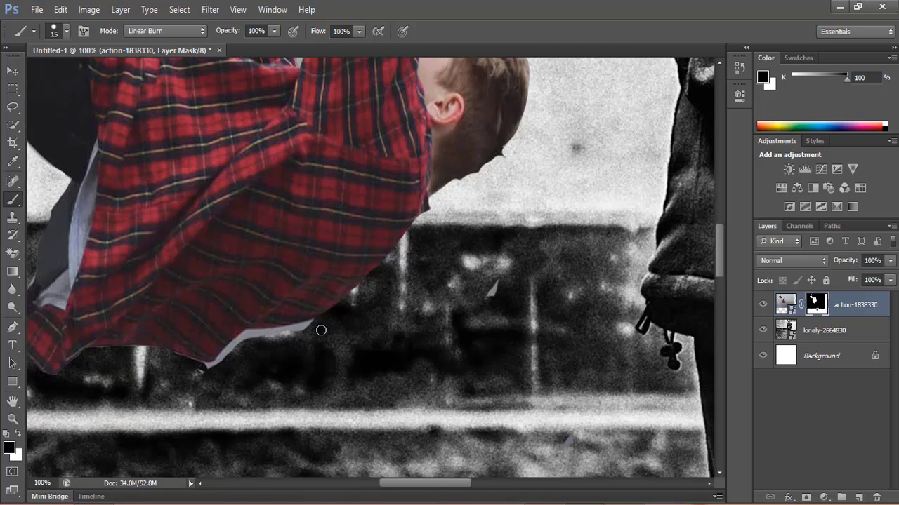
{"action": "mouse_move", "coordinate": [321, 327]}
{"action": "left_mouse_down"}
{"action": "mouse_move", "coordinate": [271, 332]}
{"action": "mouse_move", "coordinate": [216, 371]}
{"action": "left_mouse_up"}
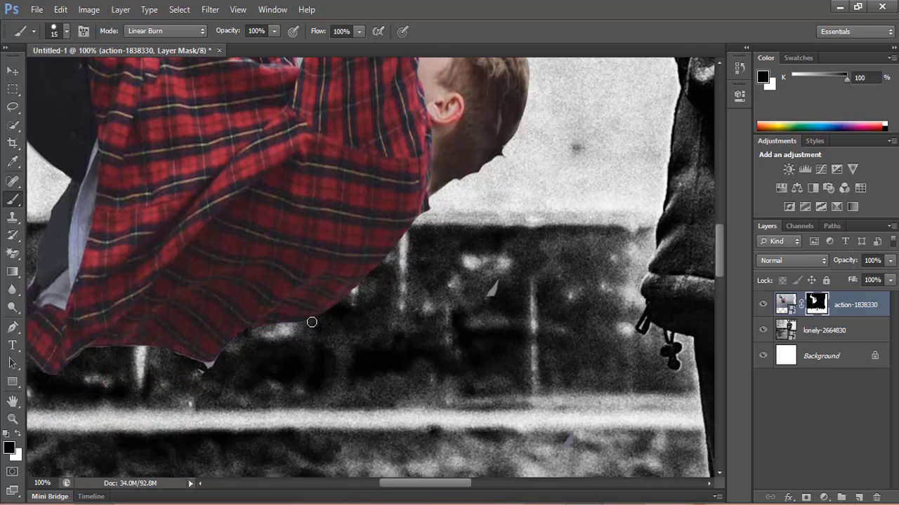
- Hide the grey edges along the raised arm and the grey bump beside the head
{"action": "scroll", "coordinate": [172, 357], "scroll_direction": "up", "scroll_amount": 3}
{"action": "scroll", "coordinate": [451, 307], "scroll_direction": "up", "scroll_amount": 5}
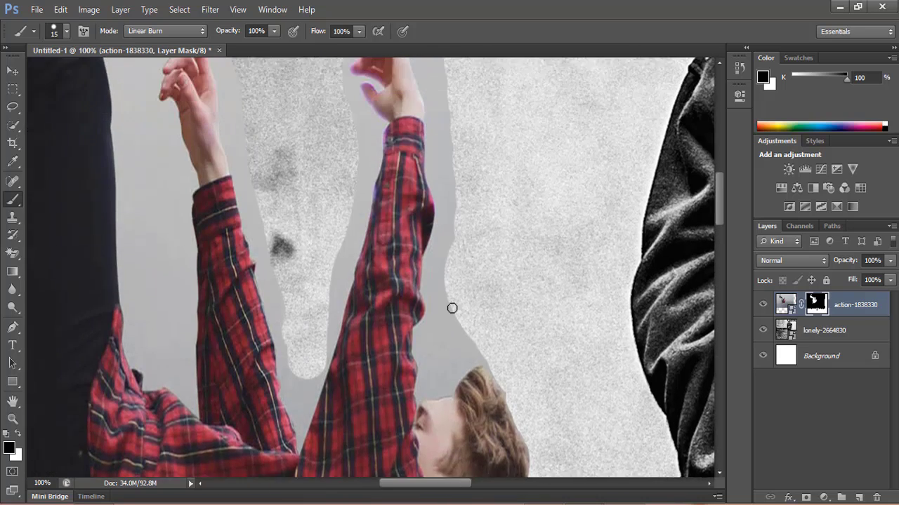
{"action": "scroll", "coordinate": [421, 178], "scroll_direction": "up", "scroll_amount": 4}
{"action": "mouse_move", "coordinate": [421, 178]}
{"action": "left_mouse_down"}
{"action": "mouse_move", "coordinate": [441, 214]}
{"action": "mouse_move", "coordinate": [411, 187]}
{"action": "mouse_move", "coordinate": [439, 343]}
{"action": "mouse_move", "coordinate": [438, 319]}
{"action": "left_mouse_up"}
{"action": "scroll", "coordinate": [452, 260], "scroll_direction": "down", "scroll_amount": 3}
{"action": "left_click_drag", "start_coordinate": [451, 260], "coordinate": [437, 266]}
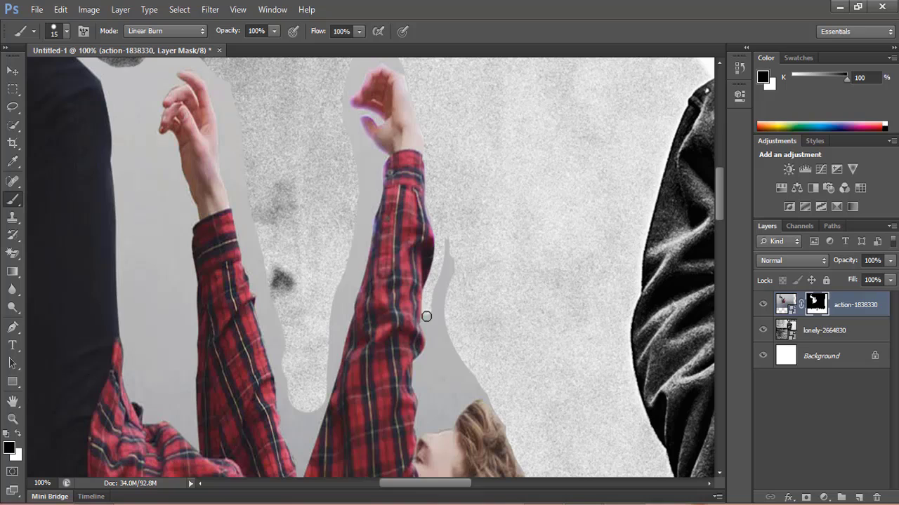
{"action": "mouse_move", "coordinate": [426, 316]}
{"action": "left_mouse_down"}
{"action": "mouse_move", "coordinate": [438, 329]}
{"action": "mouse_move", "coordinate": [424, 330]}
{"action": "mouse_move", "coordinate": [420, 363]}
{"action": "mouse_move", "coordinate": [431, 377]}
{"action": "mouse_move", "coordinate": [461, 364]}
{"action": "left_mouse_up"}
{"action": "scroll", "coordinate": [460, 364], "scroll_direction": "down", "scroll_amount": 2}
{"action": "mouse_move", "coordinate": [460, 296]}
{"action": "left_mouse_down"}
{"action": "mouse_move", "coordinate": [439, 353]}
{"action": "mouse_move", "coordinate": [473, 332]}
{"action": "mouse_move", "coordinate": [462, 350]}
{"action": "left_mouse_up"}
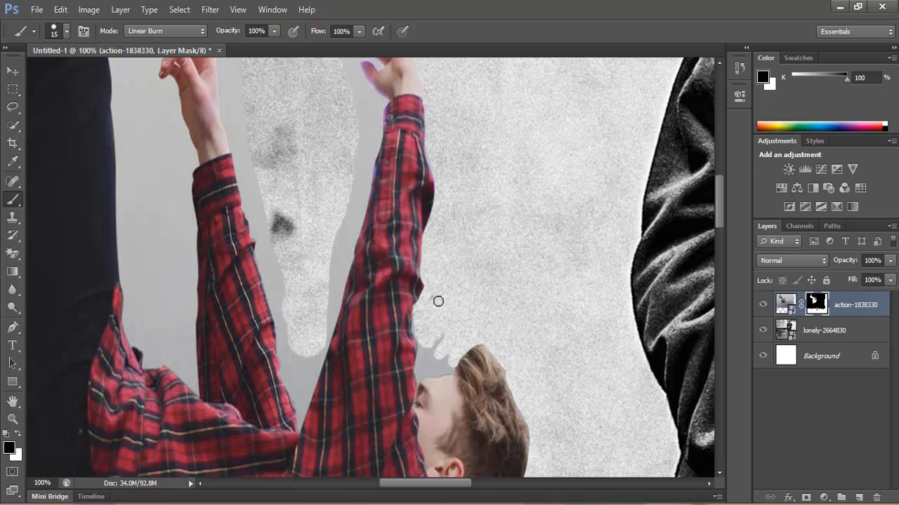
{"action": "left_click_drag", "start_coordinate": [440, 349], "coordinate": [427, 344]}
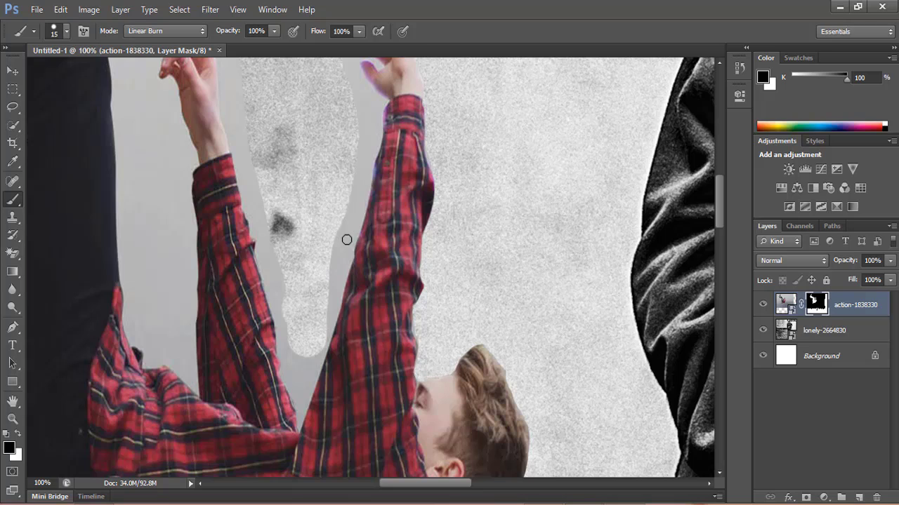
{"action": "left_click_drag", "start_coordinate": [347, 240], "coordinate": [374, 163]}
- Undo the last stroke, check brush options, and repaint the grey strip beside the raised arm
{"action": "key", "text": "ctrl+z"}
{"action": "scroll", "coordinate": [373, 148], "scroll_direction": "up", "scroll_amount": 2}
{"action": "right_click", "coordinate": [359, 209]}
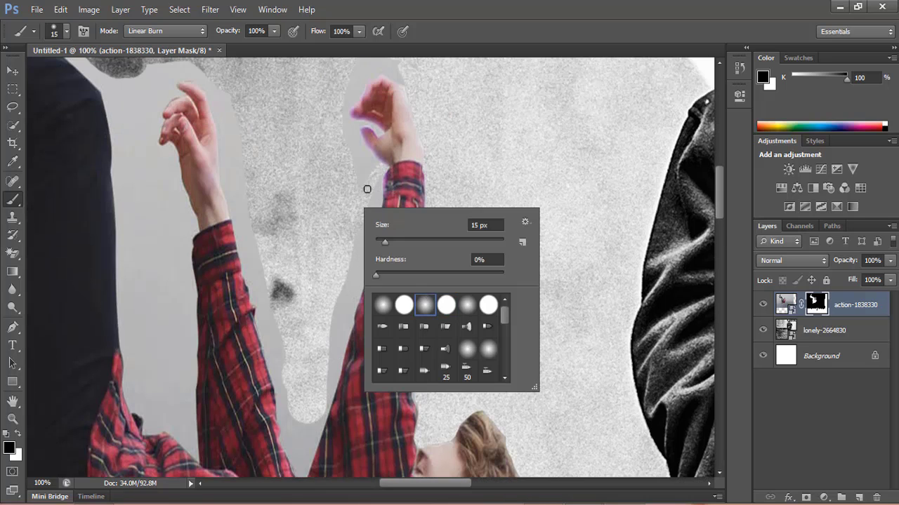
{"action": "left_click", "coordinate": [368, 186]}
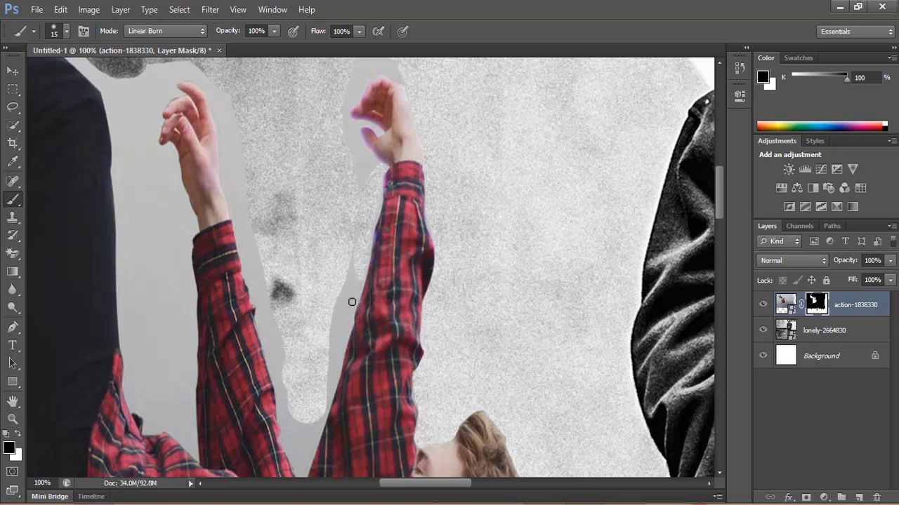
{"action": "mouse_move", "coordinate": [351, 302]}
{"action": "left_mouse_down"}
{"action": "mouse_move", "coordinate": [354, 257]}
{"action": "mouse_move", "coordinate": [316, 411]}
{"action": "left_mouse_up"}
{"action": "scroll", "coordinate": [288, 281], "scroll_direction": "down", "scroll_amount": 3}
{"action": "mouse_move", "coordinate": [281, 217]}
{"action": "left_mouse_down"}
{"action": "mouse_move", "coordinate": [273, 244]}
{"action": "mouse_move", "coordinate": [294, 392]}
{"action": "left_mouse_up"}
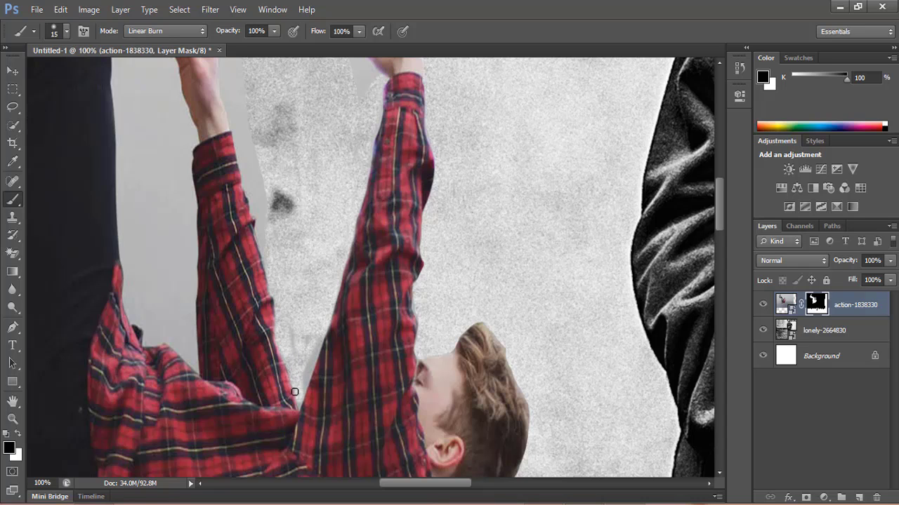
- At 400% zoom with a finer brush, mask the grey band in the sleeve gap and left shirt edge
{"action": "key", "text": "ctrl+plus"}
{"action": "key", "text": "ctrl+plus"}
{"action": "key", "text": "ctrl+plus"}
{"action": "scroll", "coordinate": [110, 316], "scroll_direction": "down", "scroll_amount": 1}
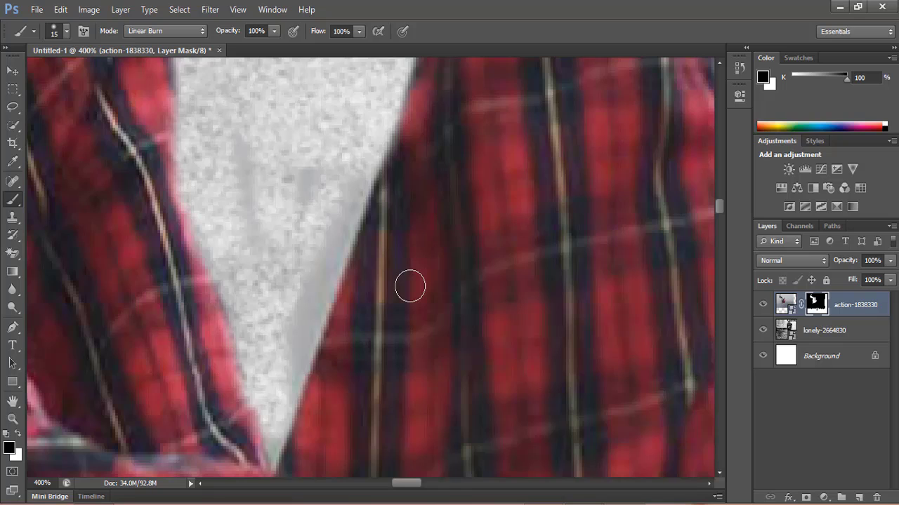
{"action": "key", "text": "bracketleft"}
{"action": "key", "text": "bracketleft"}
{"action": "key", "text": "bracketleft"}
{"action": "mouse_move", "coordinate": [359, 190]}
{"action": "left_mouse_down"}
{"action": "mouse_move", "coordinate": [274, 456]}
{"action": "mouse_move", "coordinate": [286, 297]}
{"action": "mouse_move", "coordinate": [237, 122]}
{"action": "mouse_move", "coordinate": [333, 235]}
{"action": "mouse_move", "coordinate": [309, 353]}
{"action": "left_mouse_up"}
{"action": "scroll", "coordinate": [315, 293], "scroll_direction": "up", "scroll_amount": 3}
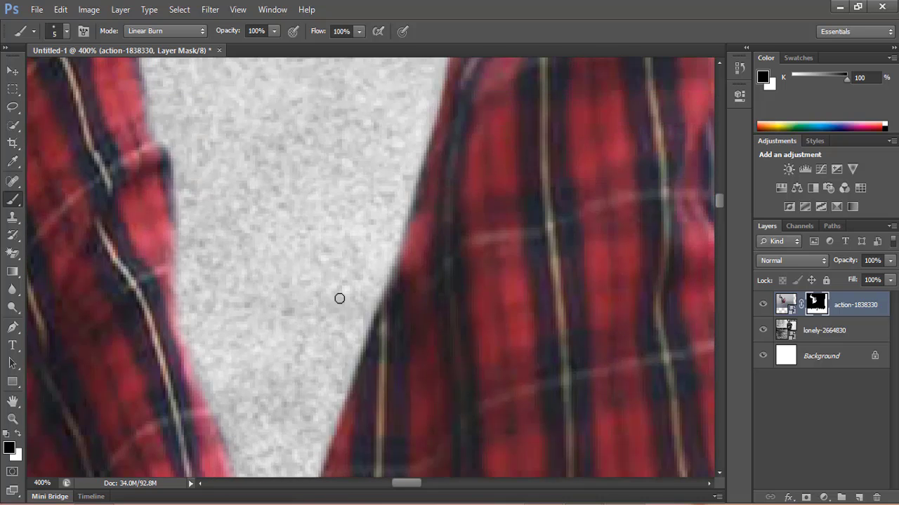
{"action": "scroll", "coordinate": [339, 298], "scroll_direction": "up", "scroll_amount": 3}
{"action": "scroll", "coordinate": [356, 235], "scroll_direction": "up", "scroll_amount": 3}
{"action": "mouse_move", "coordinate": [107, 276]}
{"action": "left_mouse_down"}
{"action": "mouse_move", "coordinate": [115, 353]}
{"action": "mouse_move", "coordinate": [146, 407]}
{"action": "mouse_move", "coordinate": [120, 337]}
{"action": "mouse_move", "coordinate": [146, 203]}
{"action": "mouse_move", "coordinate": [110, 238]}
{"action": "mouse_move", "coordinate": [111, 263]}
{"action": "mouse_move", "coordinate": [82, 235]}
{"action": "mouse_move", "coordinate": [97, 279]}
{"action": "mouse_move", "coordinate": [92, 193]}
{"action": "mouse_move", "coordinate": [66, 175]}
{"action": "mouse_move", "coordinate": [68, 201]}
{"action": "mouse_move", "coordinate": [54, 176]}
{"action": "mouse_move", "coordinate": [141, 111]}
{"action": "mouse_move", "coordinate": [91, 154]}
{"action": "mouse_move", "coordinate": [106, 158]}
{"action": "mouse_move", "coordinate": [117, 98]}
{"action": "left_mouse_up"}
- Clear the grey backdrop along the finger outline and between the two fingers
{"action": "scroll", "coordinate": [138, 197], "scroll_direction": "up", "scroll_amount": 1}
{"action": "scroll", "coordinate": [141, 110], "scroll_direction": "up", "scroll_amount": 2}
{"action": "scroll", "coordinate": [256, 171], "scroll_direction": "down", "scroll_amount": 3}
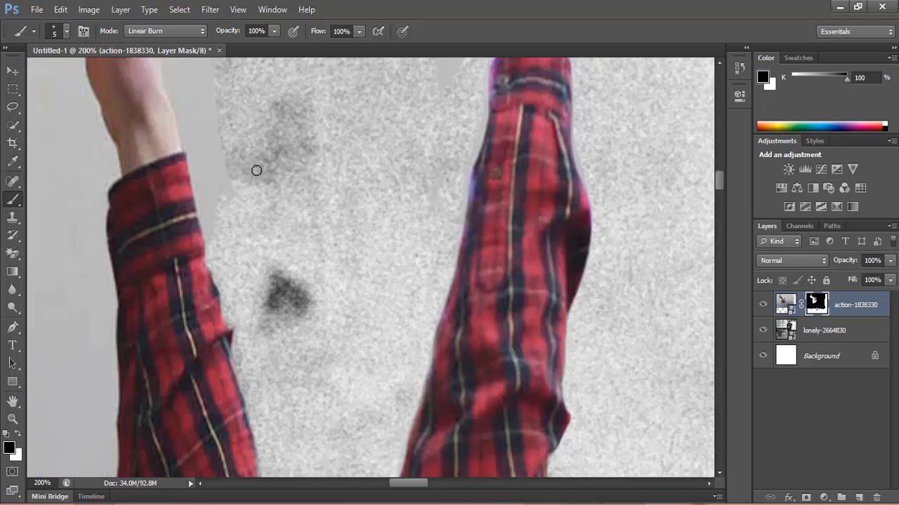
{"action": "scroll", "coordinate": [242, 210], "scroll_direction": "up", "scroll_amount": 3}
{"action": "scroll", "coordinate": [240, 206], "scroll_direction": "up", "scroll_amount": 3}
{"action": "mouse_move", "coordinate": [573, 117]}
{"action": "left_mouse_down"}
{"action": "mouse_move", "coordinate": [577, 100]}
{"action": "mouse_move", "coordinate": [616, 183]}
{"action": "mouse_move", "coordinate": [672, 245]}
{"action": "mouse_move", "coordinate": [625, 245]}
{"action": "mouse_move", "coordinate": [622, 220]}
{"action": "mouse_move", "coordinate": [543, 262]}
{"action": "mouse_move", "coordinate": [547, 206]}
{"action": "mouse_move", "coordinate": [583, 160]}
{"action": "mouse_move", "coordinate": [541, 114]}
{"action": "mouse_move", "coordinate": [524, 125]}
{"action": "left_mouse_up"}
{"action": "scroll", "coordinate": [534, 177], "scroll_direction": "up", "scroll_amount": 3}
{"action": "mouse_move", "coordinate": [535, 177]}
{"action": "left_mouse_down"}
{"action": "mouse_move", "coordinate": [583, 156]}
{"action": "mouse_move", "coordinate": [678, 209]}
{"action": "mouse_move", "coordinate": [662, 214]}
{"action": "mouse_move", "coordinate": [580, 170]}
{"action": "mouse_move", "coordinate": [525, 184]}
{"action": "left_mouse_up"}
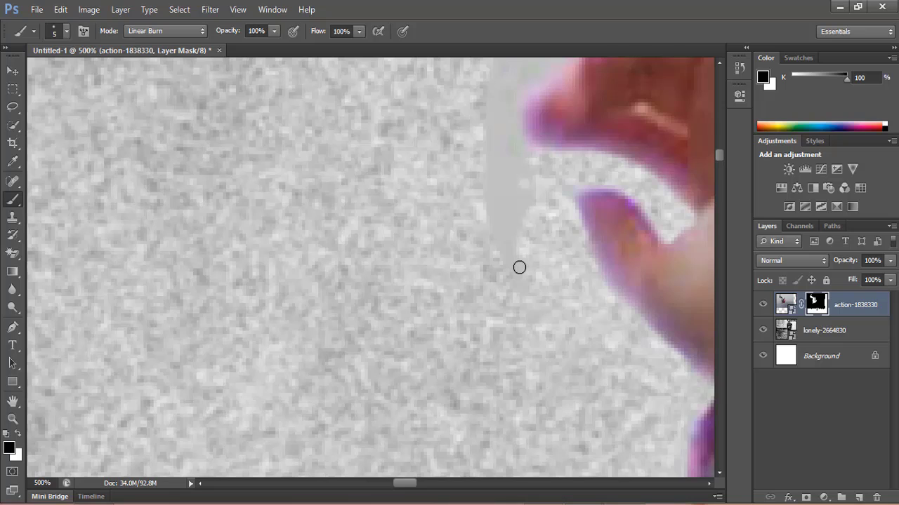
- At 500% zoom, mask out the grey strip beside, below and above the raised hand and cuff
{"action": "mouse_move", "coordinate": [498, 203]}
{"action": "left_mouse_down"}
{"action": "mouse_move", "coordinate": [534, 189]}
{"action": "mouse_move", "coordinate": [518, 295]}
{"action": "mouse_move", "coordinate": [488, 169]}
{"action": "mouse_move", "coordinate": [511, 150]}
{"action": "mouse_move", "coordinate": [471, 170]}
{"action": "left_mouse_up"}
{"action": "scroll", "coordinate": [451, 158], "scroll_direction": "up", "scroll_amount": 3}
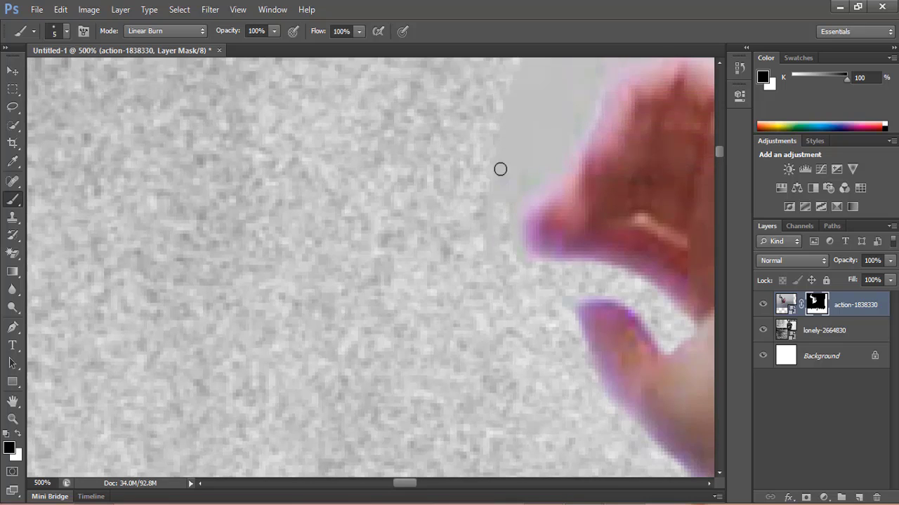
{"action": "scroll", "coordinate": [500, 243], "scroll_direction": "up", "scroll_amount": 1}
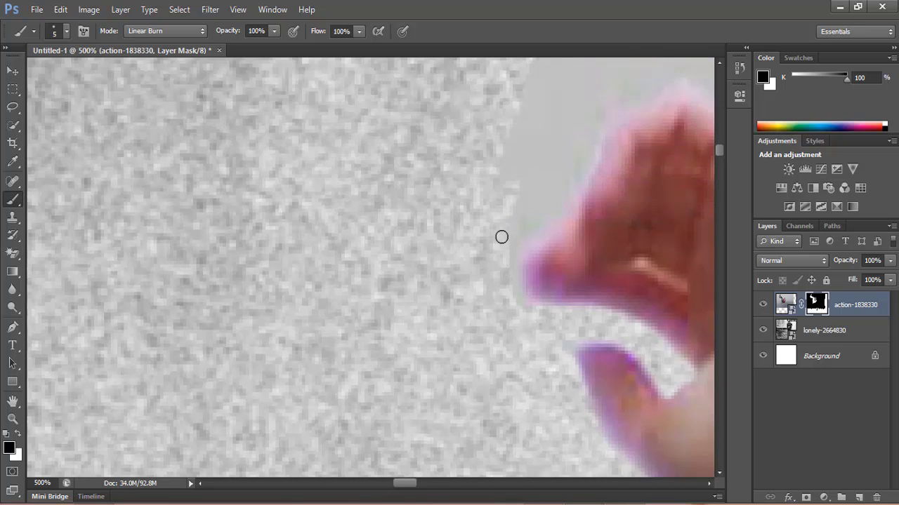
{"action": "scroll", "coordinate": [491, 295], "scroll_direction": "up", "scroll_amount": 1}
{"action": "scroll", "coordinate": [491, 337], "scroll_direction": "up", "scroll_amount": 2}
{"action": "mouse_move", "coordinate": [496, 271]}
{"action": "left_mouse_down"}
{"action": "mouse_move", "coordinate": [554, 147]}
{"action": "mouse_move", "coordinate": [579, 183]}
{"action": "mouse_move", "coordinate": [625, 103]}
{"action": "mouse_move", "coordinate": [569, 313]}
{"action": "mouse_move", "coordinate": [512, 358]}
{"action": "mouse_move", "coordinate": [561, 286]}
{"action": "left_mouse_up"}
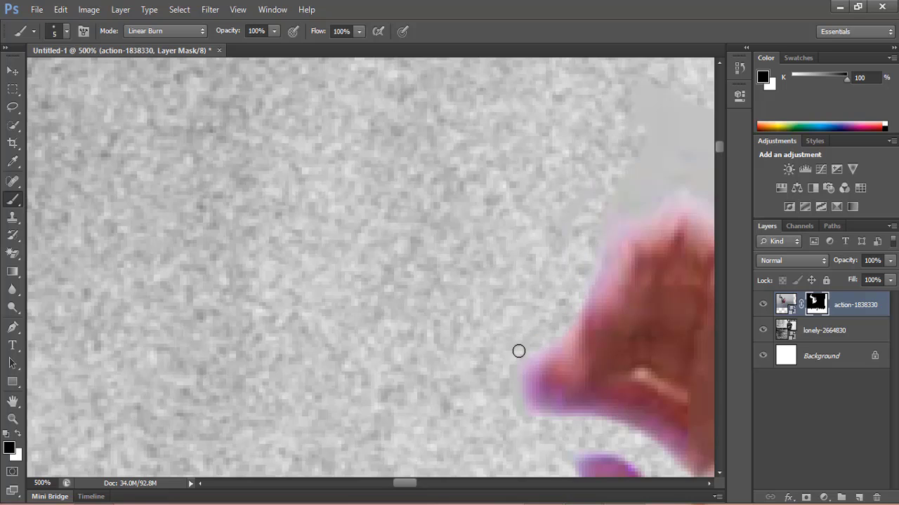
{"action": "left_click_drag", "start_coordinate": [518, 351], "coordinate": [514, 399]}
{"action": "scroll", "coordinate": [542, 428], "scroll_direction": "up", "scroll_amount": 1}
{"action": "scroll", "coordinate": [248, 236], "scroll_direction": "right", "scroll_amount": 5}
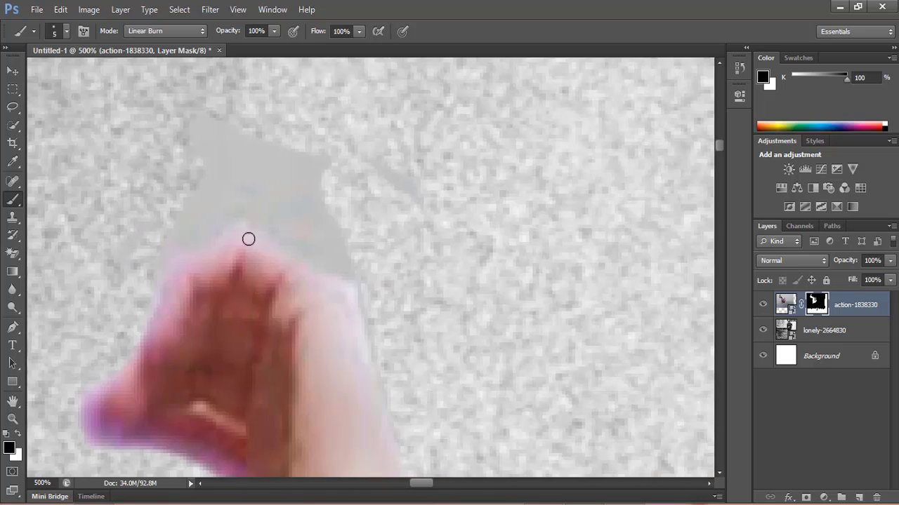
{"action": "mouse_move", "coordinate": [176, 177]}
{"action": "left_mouse_down"}
{"action": "mouse_move", "coordinate": [242, 196]}
{"action": "mouse_move", "coordinate": [344, 269]}
{"action": "mouse_move", "coordinate": [257, 225]}
{"action": "mouse_move", "coordinate": [184, 240]}
{"action": "mouse_move", "coordinate": [276, 191]}
{"action": "mouse_move", "coordinate": [321, 243]}
{"action": "mouse_move", "coordinate": [356, 158]}
{"action": "left_mouse_up"}
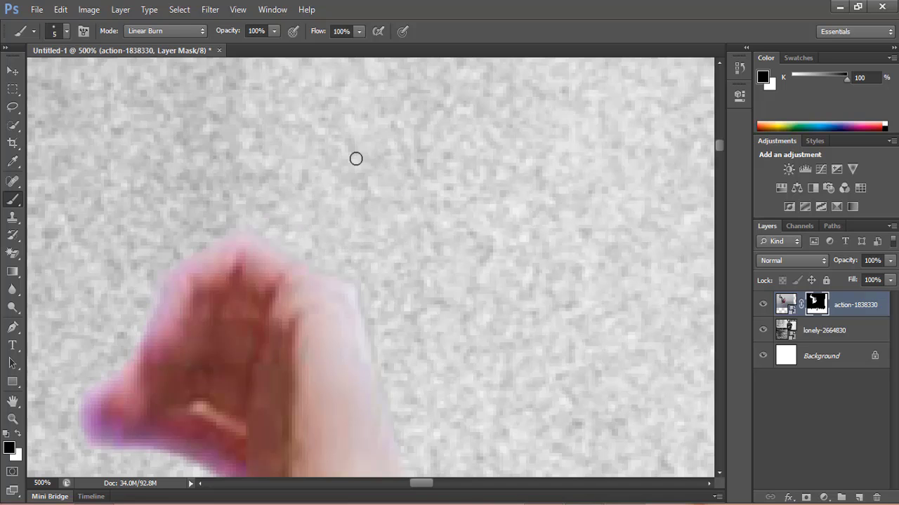
- Clean the grey backdrop along the neck and hair edge, then zoom back out
{"action": "scroll", "coordinate": [433, 222], "scroll_direction": "down", "scroll_amount": 3}
{"action": "scroll", "coordinate": [433, 221], "scroll_direction": "down", "scroll_amount": 3}
{"action": "scroll", "coordinate": [433, 223], "scroll_direction": "down", "scroll_amount": 5}
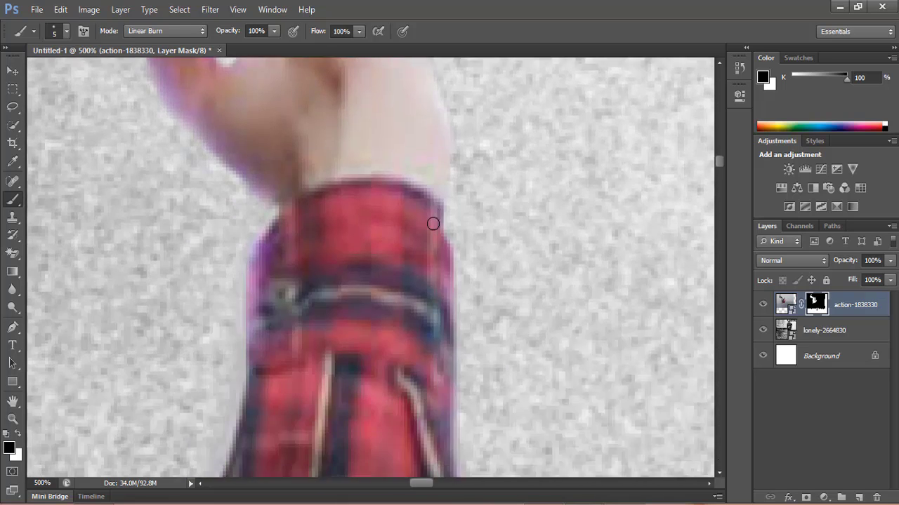
{"action": "scroll", "coordinate": [433, 224], "scroll_direction": "down", "scroll_amount": 3}
{"action": "scroll", "coordinate": [470, 311], "scroll_direction": "down", "scroll_amount": 3}
{"action": "scroll", "coordinate": [462, 301], "scroll_direction": "down", "scroll_amount": 3}
{"action": "scroll", "coordinate": [451, 301], "scroll_direction": "down", "scroll_amount": 3}
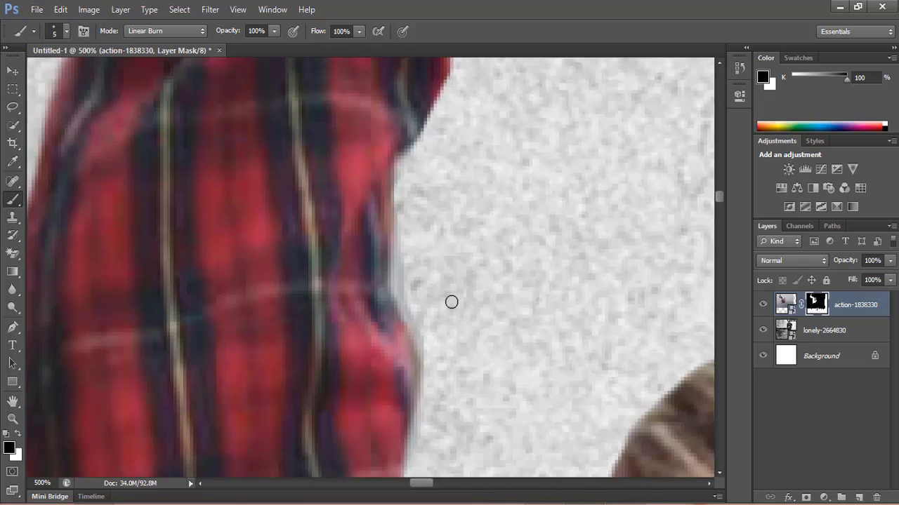
{"action": "scroll", "coordinate": [451, 302], "scroll_direction": "down", "scroll_amount": 3}
{"action": "scroll", "coordinate": [436, 199], "scroll_direction": "down", "scroll_amount": 2}
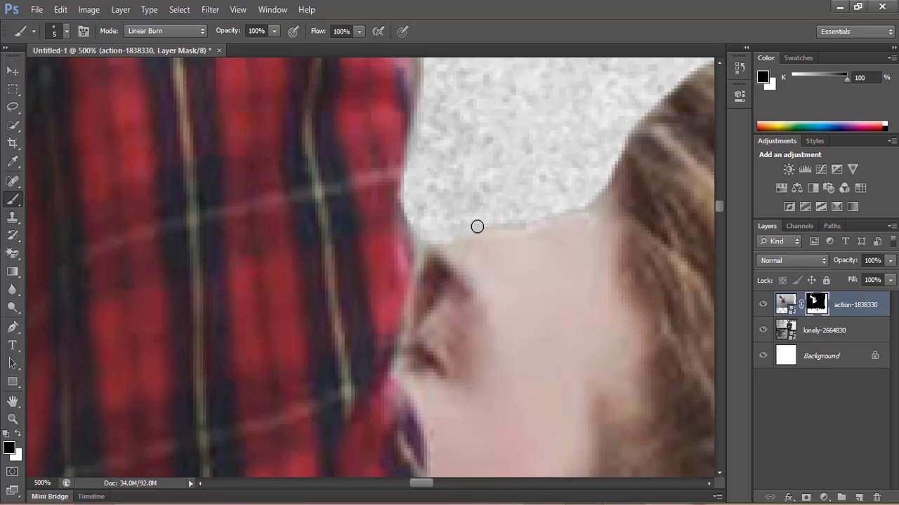
{"action": "mouse_move", "coordinate": [477, 226]}
{"action": "left_mouse_down"}
{"action": "mouse_move", "coordinate": [578, 201]}
{"action": "mouse_move", "coordinate": [646, 107]}
{"action": "left_mouse_up"}
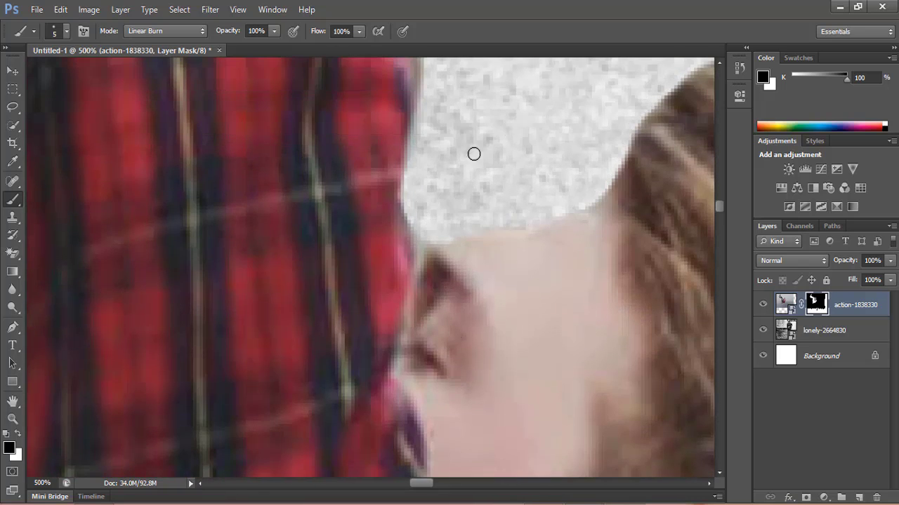
{"action": "scroll", "coordinate": [474, 154], "scroll_direction": "down", "scroll_amount": 4}
{"action": "scroll", "coordinate": [349, 331], "scroll_direction": "down", "scroll_amount": 3}
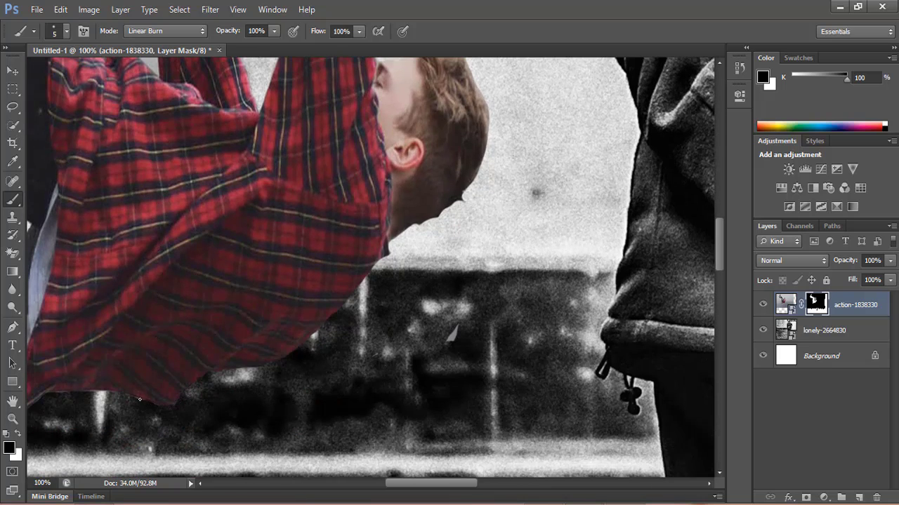
{"action": "scroll", "coordinate": [303, 381], "scroll_direction": "down", "scroll_amount": 2}
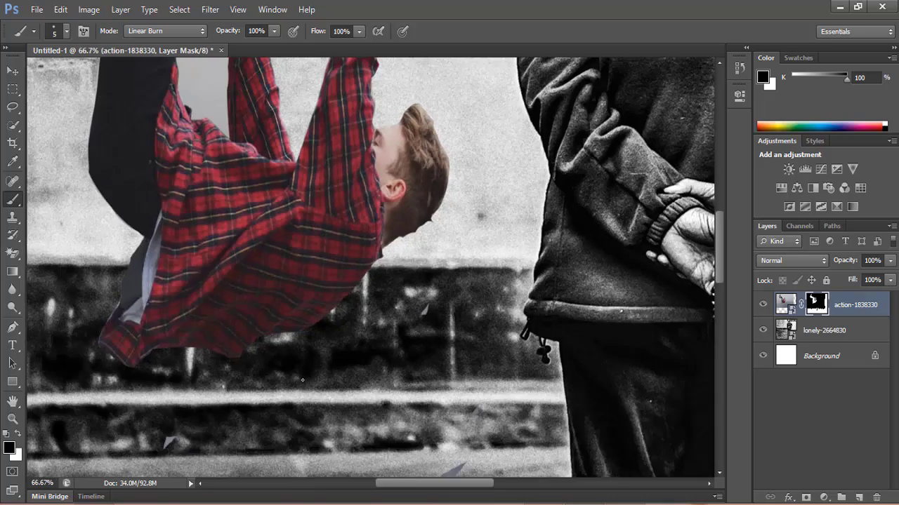
{"action": "scroll", "coordinate": [86, 305], "scroll_direction": "up", "scroll_amount": 3}
{"action": "scroll", "coordinate": [184, 184], "scroll_direction": "up", "scroll_amount": 2}
{"action": "scroll", "coordinate": [187, 187], "scroll_direction": "up", "scroll_amount": 2}
- Hide the light grey backdrop beside the left raised hand on the mask
{"action": "scroll", "coordinate": [186, 186], "scroll_direction": "up", "scroll_amount": 1, "text": "alt"}
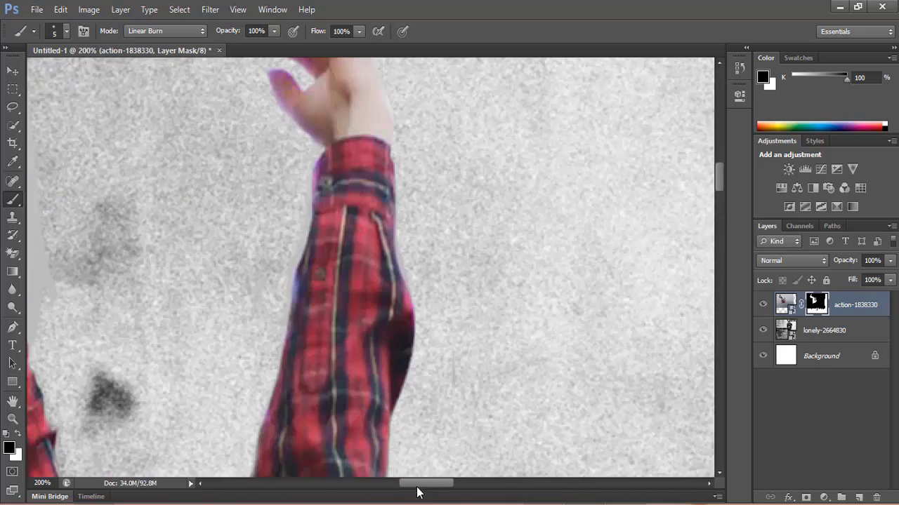
{"action": "scroll", "coordinate": [387, 396], "scroll_direction": "left", "scroll_amount": 4}
{"action": "scroll", "coordinate": [412, 341], "scroll_direction": "up", "scroll_amount": 3}
{"action": "scroll", "coordinate": [407, 346], "scroll_direction": "up", "scroll_amount": 1}
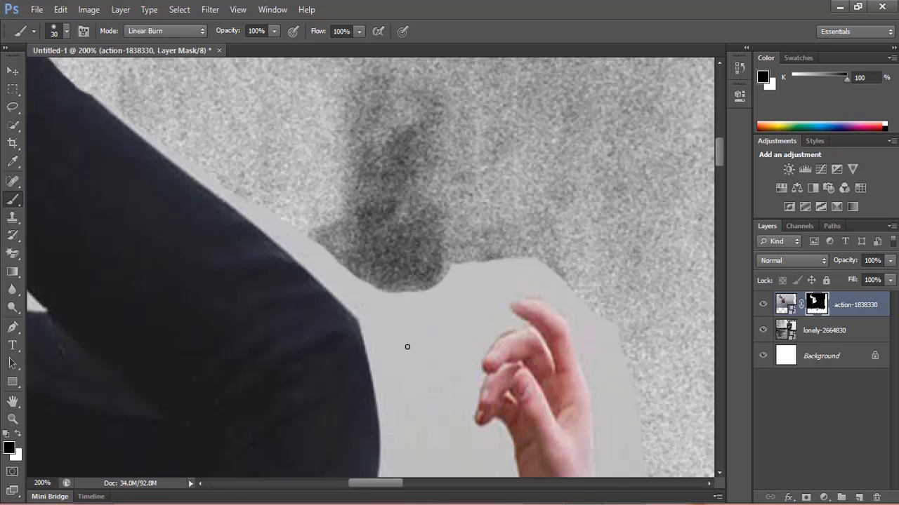
{"action": "mouse_move", "coordinate": [311, 246]}
{"action": "left_mouse_down"}
{"action": "mouse_move", "coordinate": [393, 329]}
{"action": "mouse_move", "coordinate": [395, 370]}
{"action": "mouse_move", "coordinate": [417, 335]}
{"action": "mouse_move", "coordinate": [414, 436]}
{"action": "mouse_move", "coordinate": [427, 354]}
{"action": "mouse_move", "coordinate": [421, 416]}
{"action": "left_mouse_up"}
- Extend the black mask over the light area beside the raised forearm
{"action": "scroll", "coordinate": [417, 334], "scroll_direction": "down", "scroll_amount": 2}
{"action": "scroll", "coordinate": [415, 409], "scroll_direction": "down", "scroll_amount": 3}
{"action": "scroll", "coordinate": [415, 436], "scroll_direction": "down", "scroll_amount": 2}
{"action": "scroll", "coordinate": [427, 353], "scroll_direction": "down", "scroll_amount": 2}
{"action": "scroll", "coordinate": [422, 412], "scroll_direction": "down", "scroll_amount": 2}
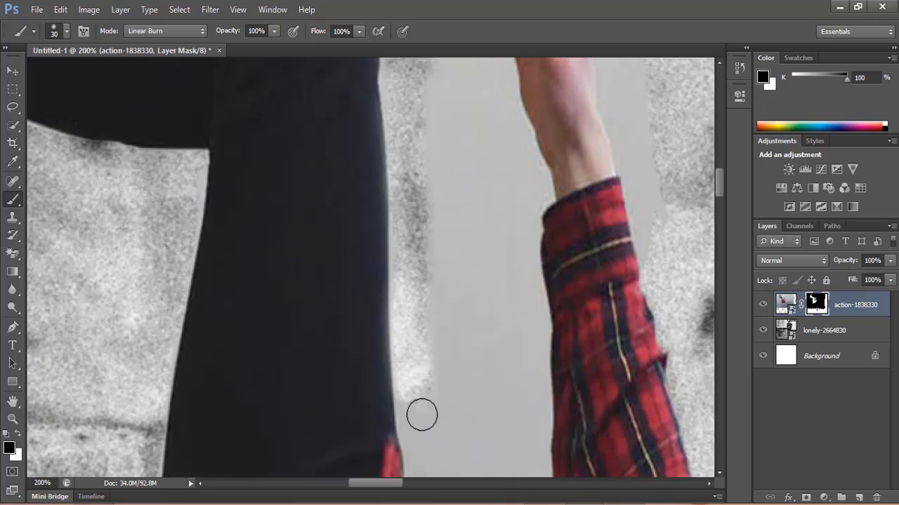
{"action": "scroll", "coordinate": [421, 416], "scroll_direction": "down", "scroll_amount": 2}
{"action": "mouse_move", "coordinate": [421, 305]}
{"action": "left_mouse_down"}
{"action": "mouse_move", "coordinate": [445, 299]}
{"action": "mouse_move", "coordinate": [465, 166]}
{"action": "mouse_move", "coordinate": [487, 145]}
{"action": "mouse_move", "coordinate": [512, 260]}
{"action": "mouse_move", "coordinate": [475, 340]}
{"action": "mouse_move", "coordinate": [470, 435]}
{"action": "left_mouse_up"}
{"action": "scroll", "coordinate": [445, 299], "scroll_direction": "up", "scroll_amount": 2}
{"action": "scroll", "coordinate": [464, 166], "scroll_direction": "up", "scroll_amount": 2}
{"action": "scroll", "coordinate": [512, 260], "scroll_direction": "down", "scroll_amount": 2}
{"action": "scroll", "coordinate": [475, 340], "scroll_direction": "down", "scroll_amount": 1}
{"action": "scroll", "coordinate": [500, 313], "scroll_direction": "down", "scroll_amount": 2}
{"action": "left_click_drag", "start_coordinate": [499, 313], "coordinate": [496, 321]}
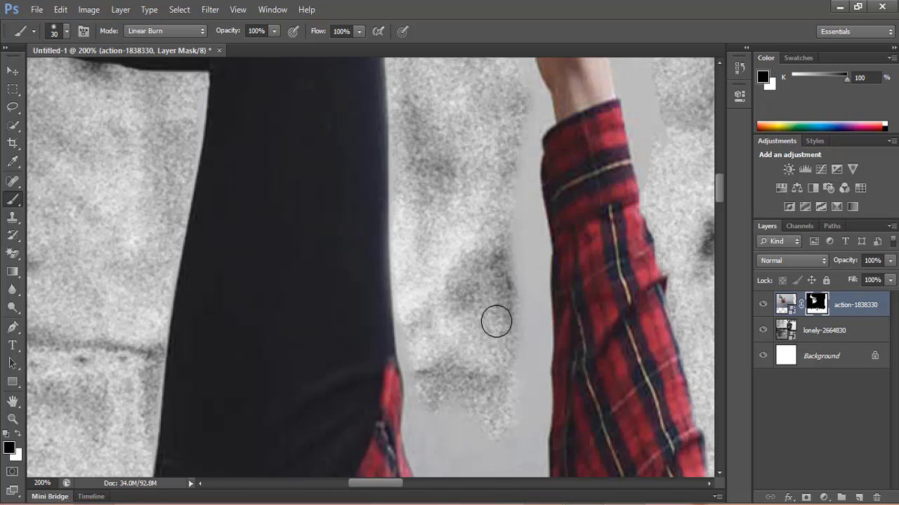
- Reveal wall texture along the raised arm's edge and erase the grey halo around the hand
{"action": "scroll", "coordinate": [556, 151], "scroll_direction": "up", "scroll_amount": 1}
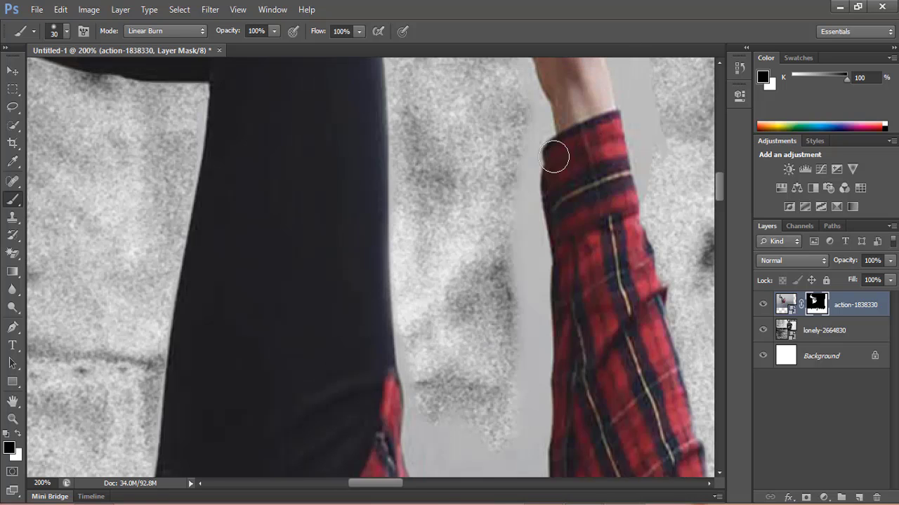
{"action": "scroll", "coordinate": [485, 175], "scroll_direction": "up", "scroll_amount": 5}
{"action": "mouse_move", "coordinate": [495, 165]}
{"action": "left_mouse_down"}
{"action": "mouse_move", "coordinate": [536, 297]}
{"action": "mouse_move", "coordinate": [524, 367]}
{"action": "mouse_move", "coordinate": [537, 422]}
{"action": "left_mouse_up"}
{"action": "scroll", "coordinate": [537, 422], "scroll_direction": "down", "scroll_amount": 3}
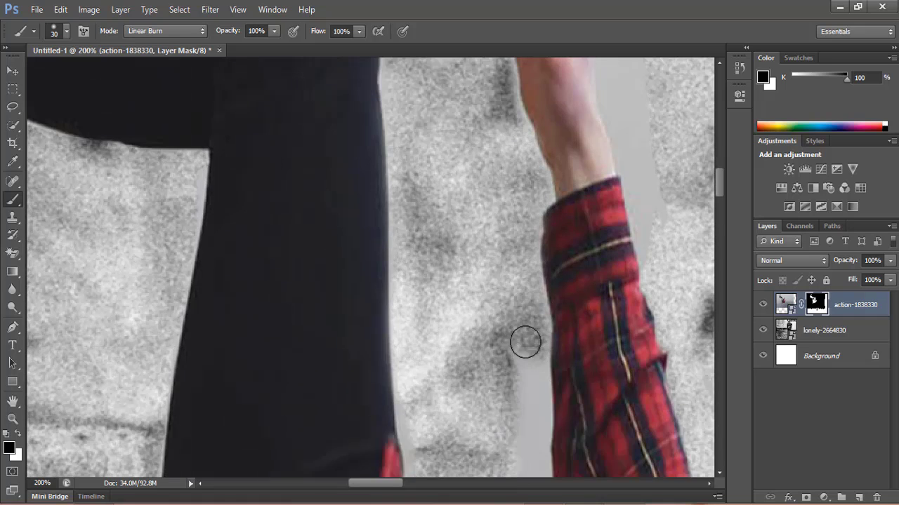
{"action": "left_click_drag", "start_coordinate": [525, 341], "coordinate": [532, 433]}
{"action": "scroll", "coordinate": [532, 433], "scroll_direction": "down", "scroll_amount": 3}
{"action": "left_click_drag", "start_coordinate": [512, 315], "coordinate": [518, 319]}
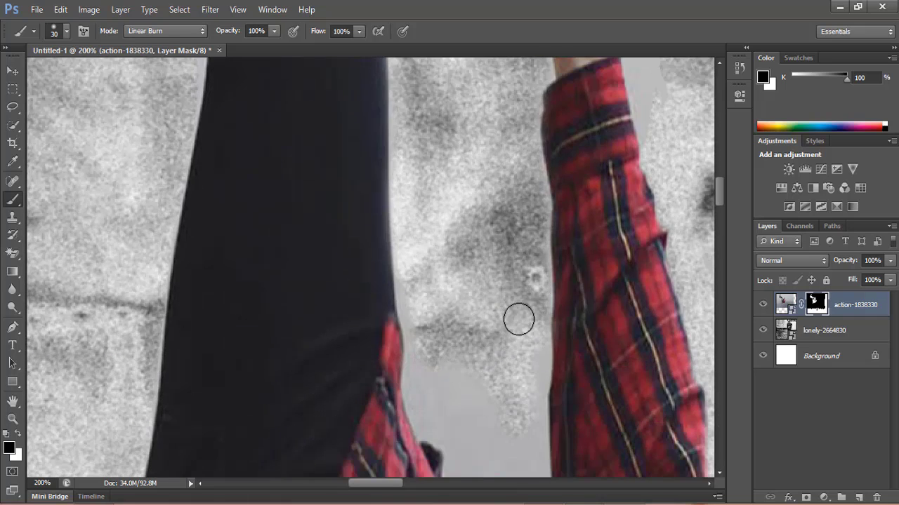
{"action": "scroll", "coordinate": [518, 320], "scroll_direction": "down", "scroll_amount": 3}
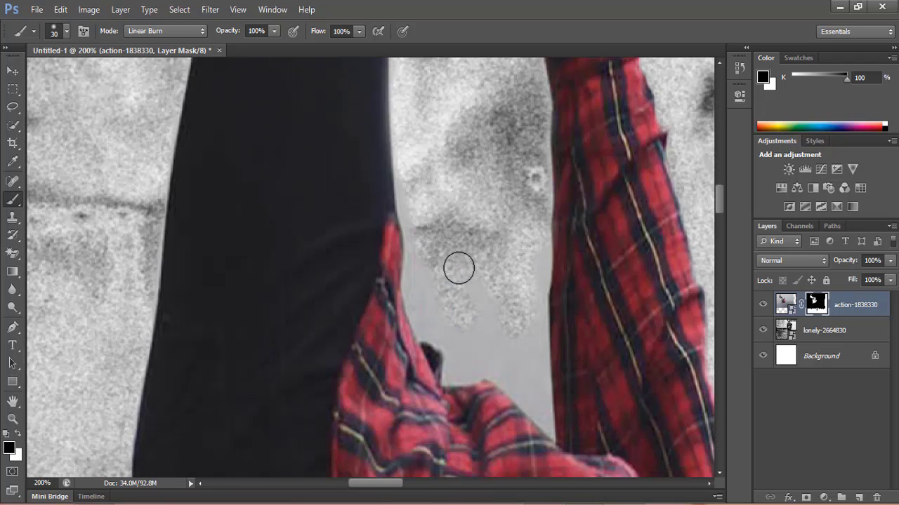
{"action": "scroll", "coordinate": [524, 373], "scroll_direction": "down", "scroll_amount": 3}
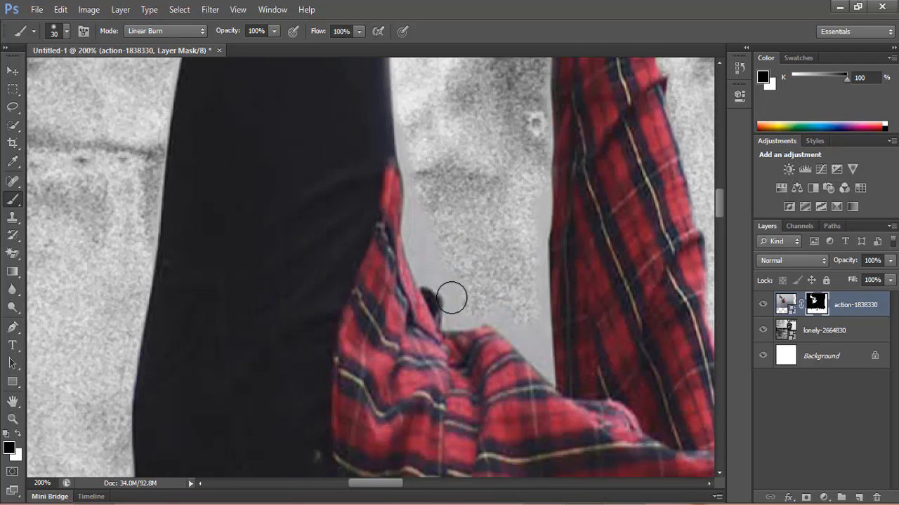
{"action": "key", "text": "ctrl+minus"}
{"action": "key", "text": "ctrl+minus"}
{"action": "key", "text": "ctrl+minus"}
{"action": "mouse_move", "coordinate": [404, 74]}
{"action": "left_mouse_down"}
{"action": "mouse_move", "coordinate": [431, 66]}
{"action": "mouse_move", "coordinate": [456, 160]}
{"action": "left_mouse_up"}
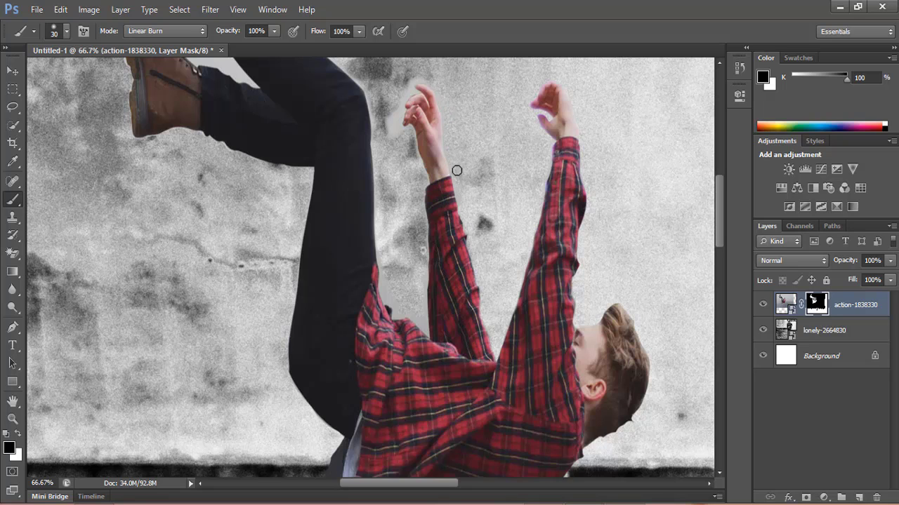
- Mask away the grey remaining around the raised fingertips
{"action": "scroll", "coordinate": [511, 201], "scroll_direction": "down", "scroll_amount": 3}
{"action": "scroll", "coordinate": [502, 196], "scroll_direction": "down", "scroll_amount": 3}
{"action": "scroll", "coordinate": [497, 200], "scroll_direction": "up", "scroll_amount": 7}
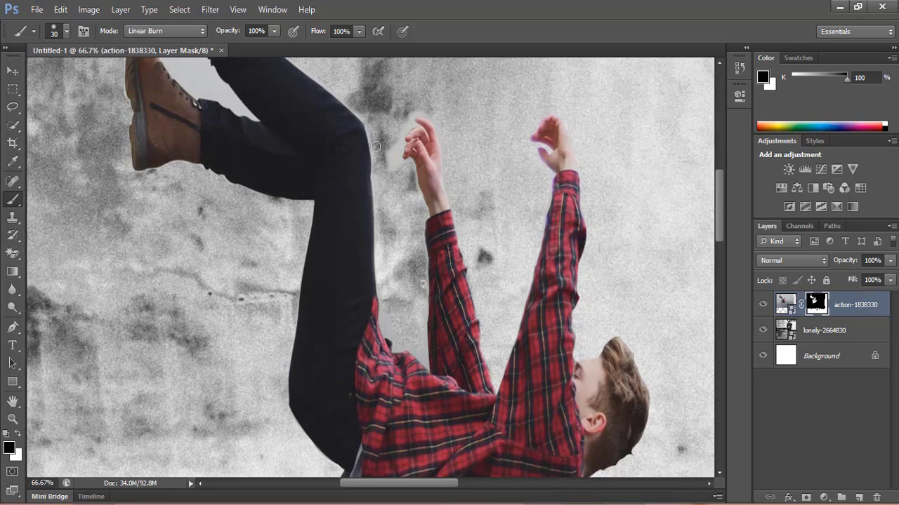
{"action": "mouse_move", "coordinate": [401, 127]}
{"action": "left_mouse_down"}
{"action": "mouse_move", "coordinate": [421, 101]}
{"action": "mouse_move", "coordinate": [445, 150]}
{"action": "left_mouse_up"}
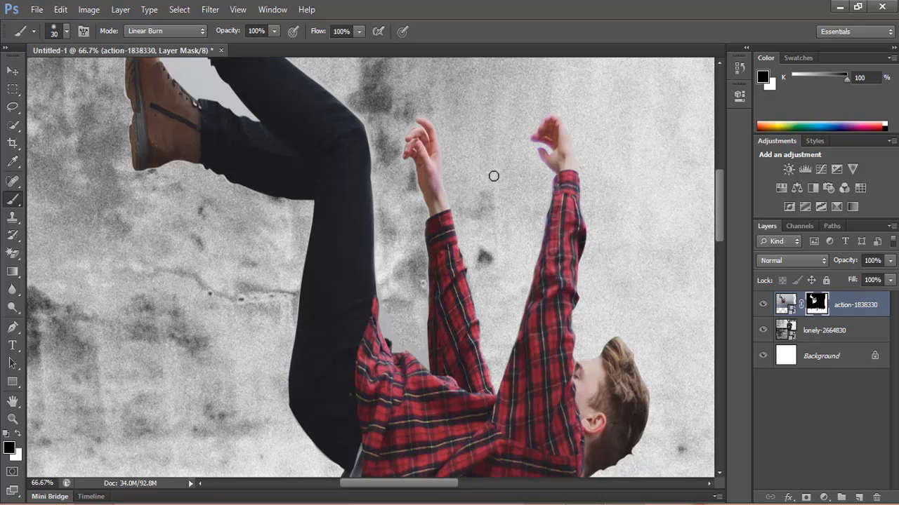
- Touch up the shirt edge and replace the grey wedge above the shirt fold with wall texture
{"action": "scroll", "coordinate": [493, 164], "scroll_direction": "up", "scroll_amount": 3}
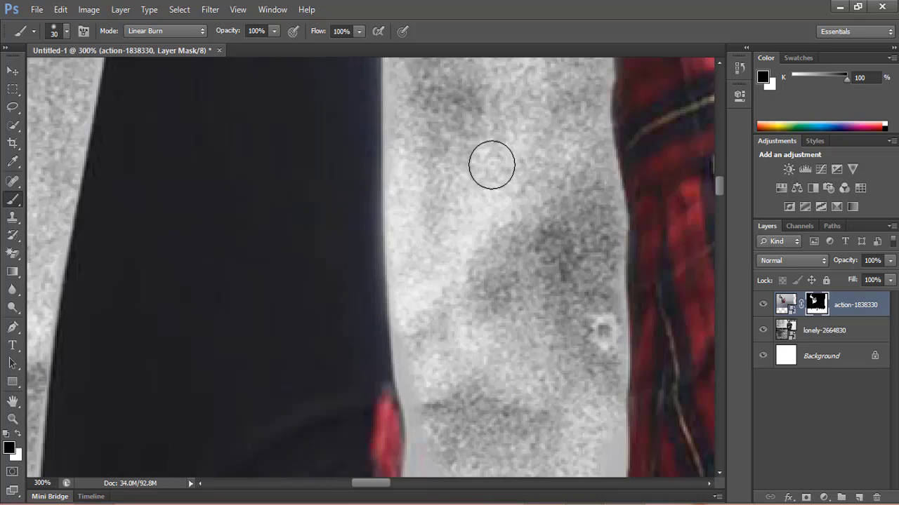
{"action": "scroll", "coordinate": [477, 204], "scroll_direction": "down", "scroll_amount": 2}
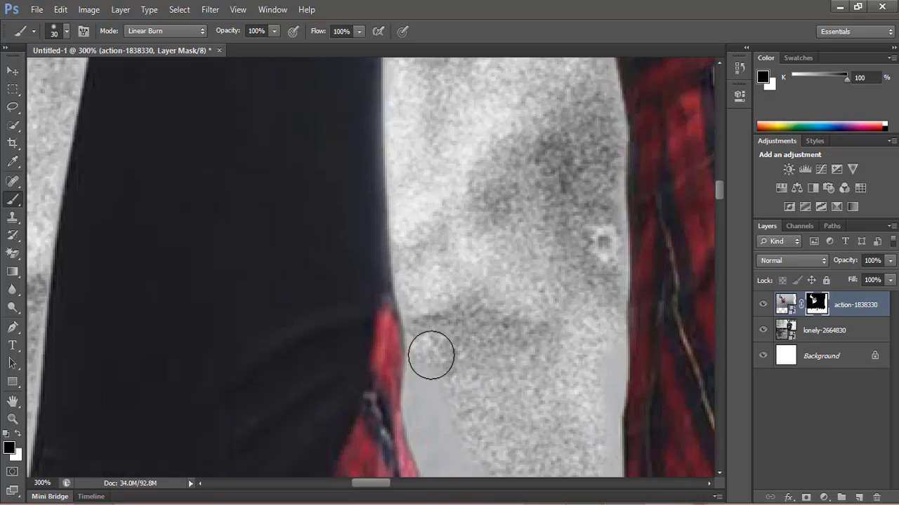
{"action": "scroll", "coordinate": [450, 351], "scroll_direction": "down", "scroll_amount": 2}
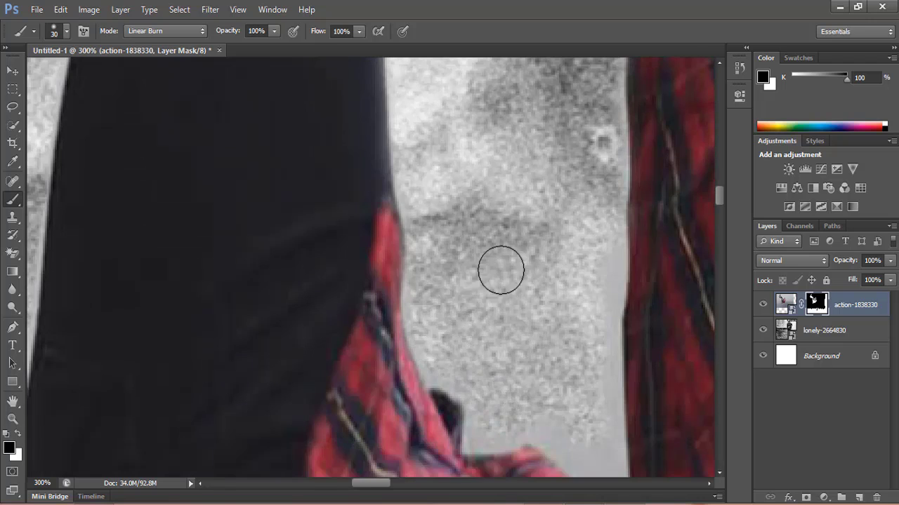
{"action": "scroll", "coordinate": [519, 232], "scroll_direction": "down", "scroll_amount": 2}
{"action": "scroll", "coordinate": [535, 198], "scroll_direction": "down", "scroll_amount": 1}
{"action": "scroll", "coordinate": [535, 197], "scroll_direction": "down", "scroll_amount": 1}
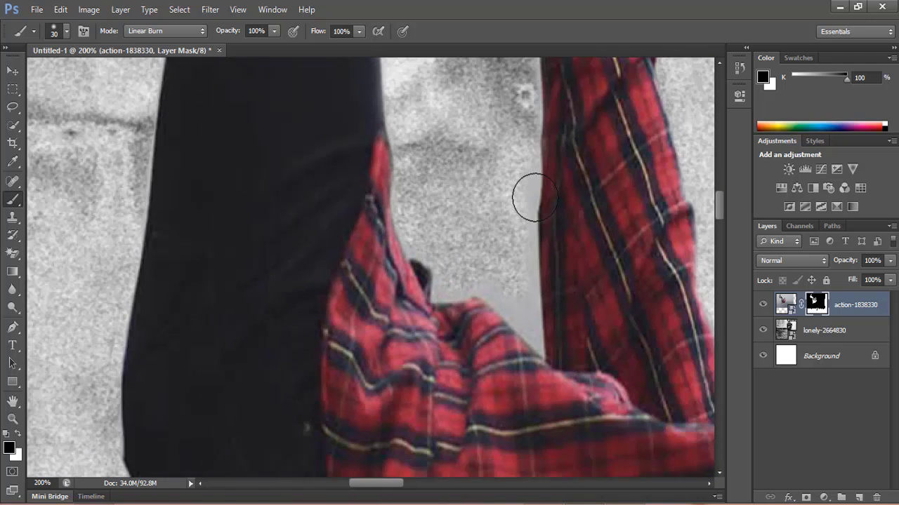
{"action": "scroll", "coordinate": [505, 147], "scroll_direction": "up", "scroll_amount": 1}
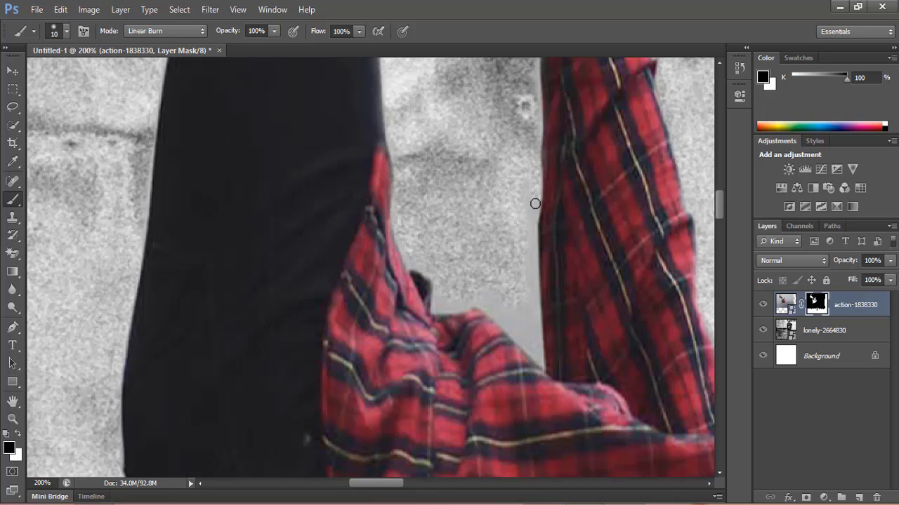
{"action": "mouse_move", "coordinate": [535, 204]}
{"action": "left_mouse_down"}
{"action": "mouse_move", "coordinate": [538, 359]}
{"action": "mouse_move", "coordinate": [515, 311]}
{"action": "mouse_move", "coordinate": [525, 299]}
{"action": "mouse_move", "coordinate": [523, 273]}
{"action": "left_mouse_up"}
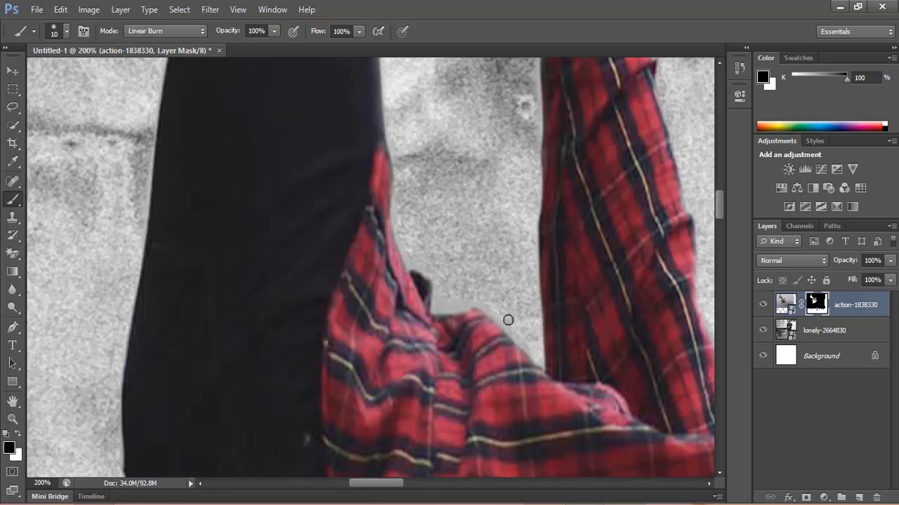
{"action": "mouse_move", "coordinate": [457, 303]}
{"action": "left_mouse_down"}
{"action": "mouse_move", "coordinate": [438, 308]}
{"action": "mouse_move", "coordinate": [431, 287]}
{"action": "left_mouse_up"}
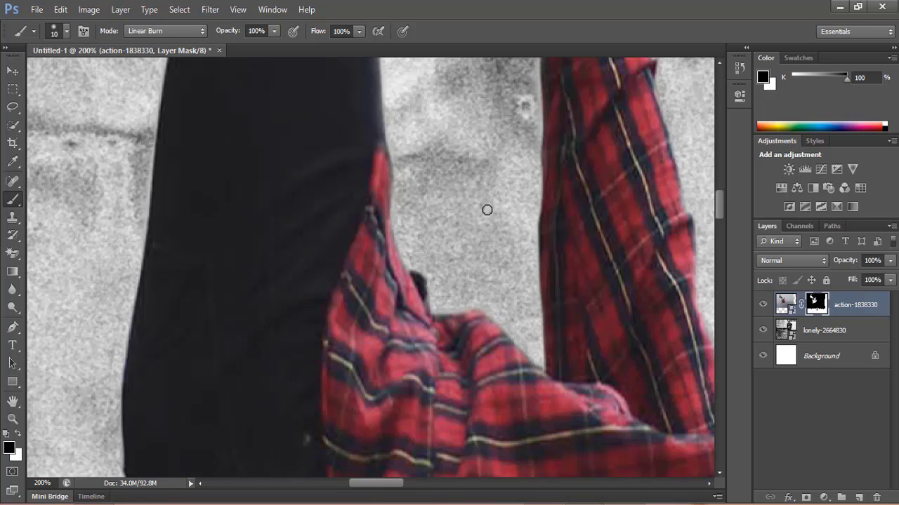
- Scroll over the falling man to inspect the mask edges, then zoom out to the whole composite
{"action": "scroll", "coordinate": [484, 141], "scroll_direction": "up", "scroll_amount": 1}
{"action": "scroll", "coordinate": [421, 130], "scroll_direction": "up", "scroll_amount": 1}
{"action": "scroll", "coordinate": [435, 125], "scroll_direction": "up", "scroll_amount": 1}
{"action": "scroll", "coordinate": [441, 127], "scroll_direction": "up", "scroll_amount": 1}
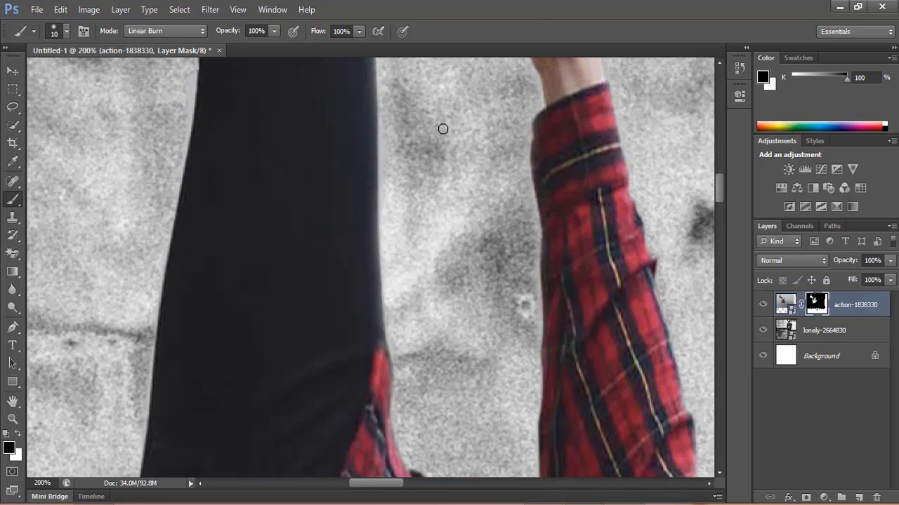
{"action": "scroll", "coordinate": [443, 130], "scroll_direction": "up", "scroll_amount": 1}
{"action": "scroll", "coordinate": [442, 132], "scroll_direction": "up", "scroll_amount": 1}
{"action": "scroll", "coordinate": [442, 132], "scroll_direction": "up", "scroll_amount": 1}
{"action": "scroll", "coordinate": [442, 133], "scroll_direction": "up", "scroll_amount": 1}
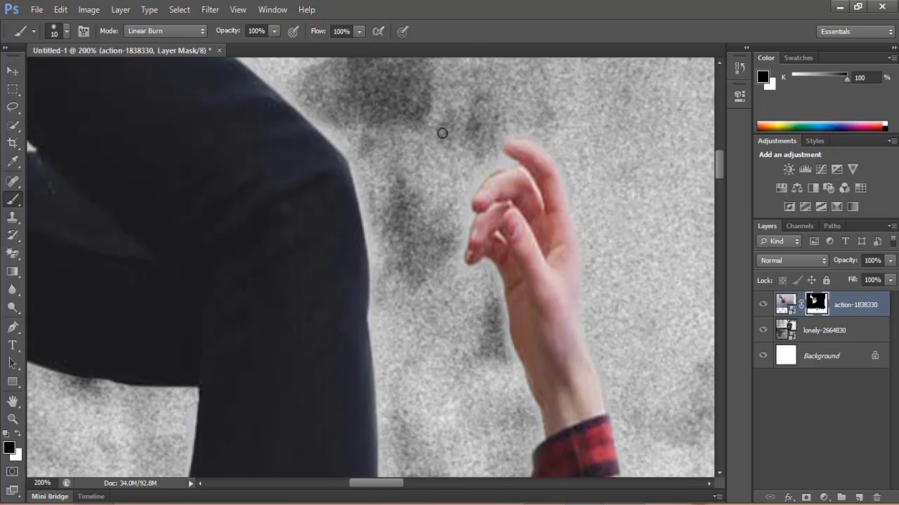
{"action": "scroll", "coordinate": [442, 134], "scroll_direction": "up", "scroll_amount": 2}
{"action": "scroll", "coordinate": [442, 130], "scroll_direction": "up", "scroll_amount": 1}
{"action": "scroll", "coordinate": [337, 186], "scroll_direction": "down", "scroll_amount": 1}
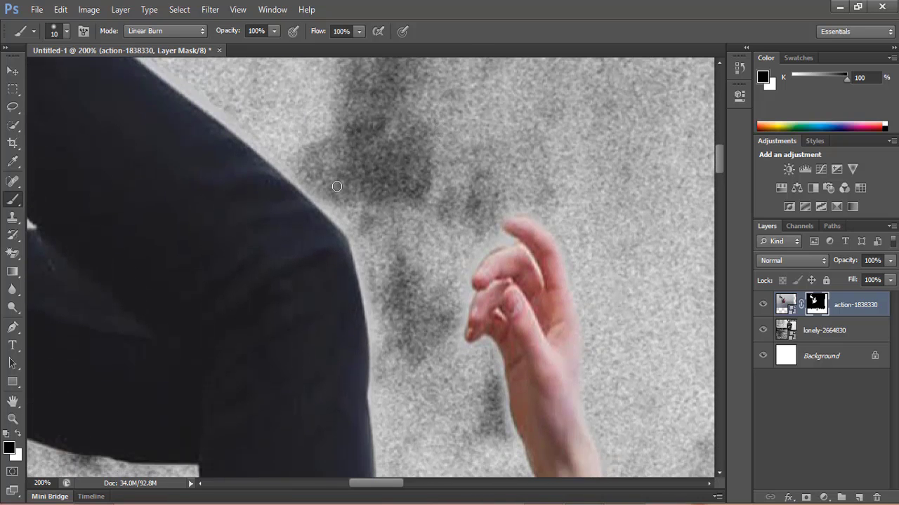
{"action": "scroll", "coordinate": [337, 186], "scroll_direction": "down", "scroll_amount": 2}
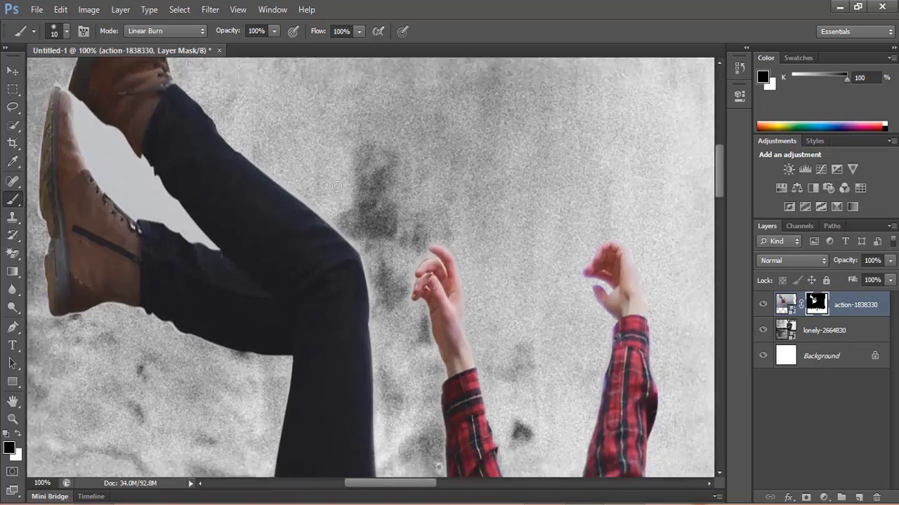
{"action": "scroll", "coordinate": [337, 186], "scroll_direction": "down", "scroll_amount": 2}
{"action": "scroll", "coordinate": [393, 120], "scroll_direction": "down", "scroll_amount": 1}
{"action": "scroll", "coordinate": [393, 120], "scroll_direction": "down", "scroll_amount": 1}
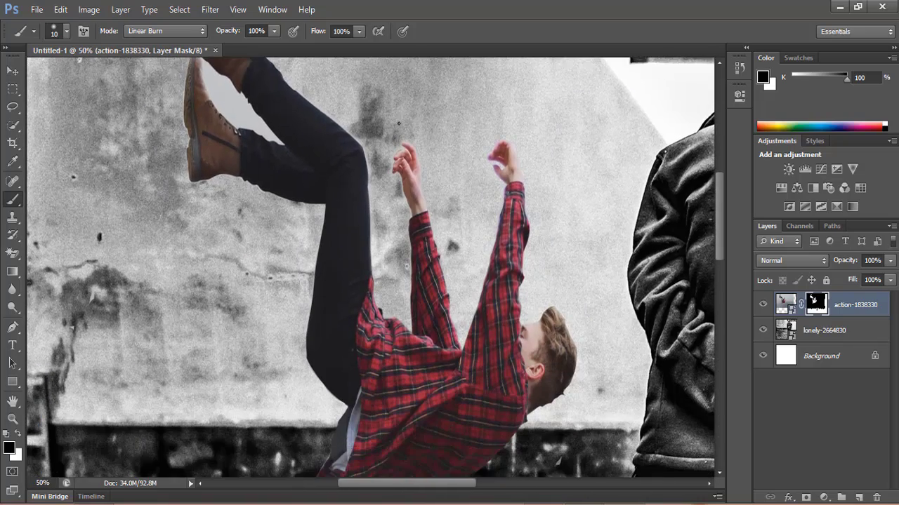
{"action": "scroll", "coordinate": [400, 124], "scroll_direction": "down", "scroll_amount": 2}
{"action": "scroll", "coordinate": [434, 168], "scroll_direction": "down", "scroll_amount": 1}
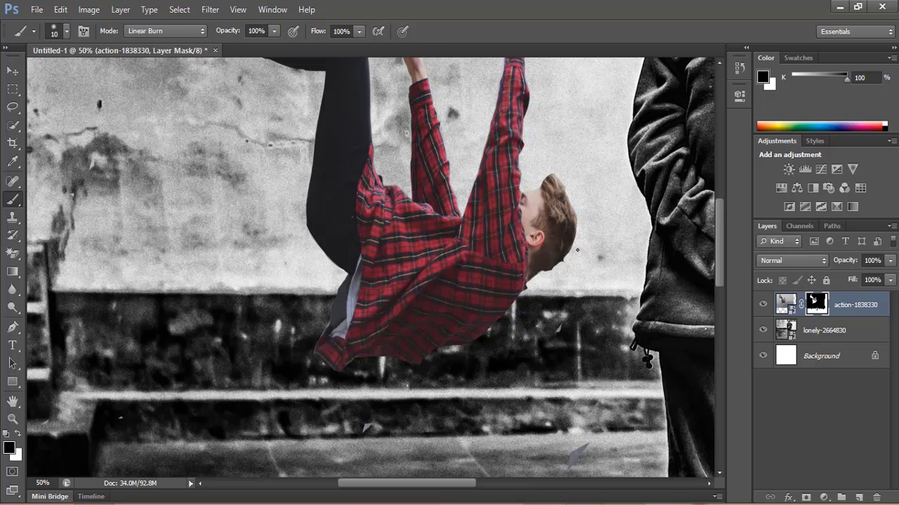
{"action": "scroll", "coordinate": [587, 239], "scroll_direction": "down", "scroll_amount": 1}
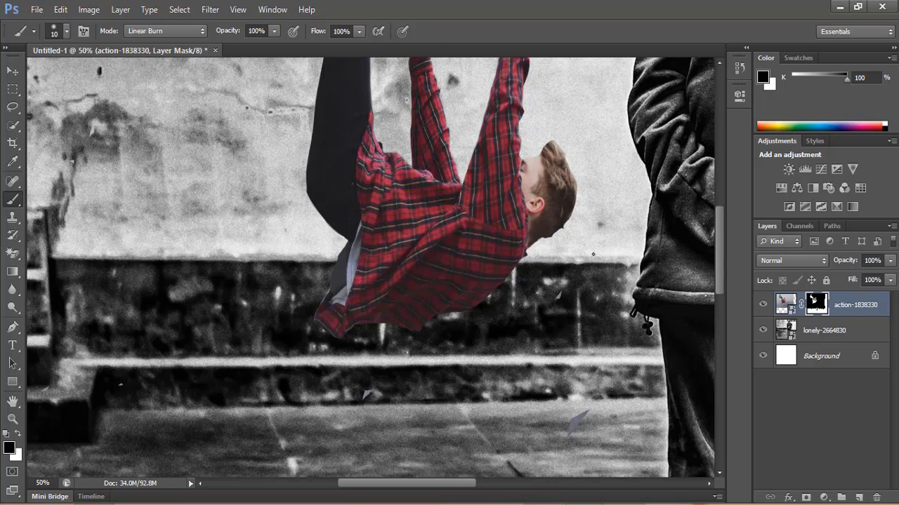
{"action": "scroll", "coordinate": [586, 232], "scroll_direction": "up", "scroll_amount": 2}
{"action": "scroll", "coordinate": [561, 141], "scroll_direction": "up", "scroll_amount": 3}
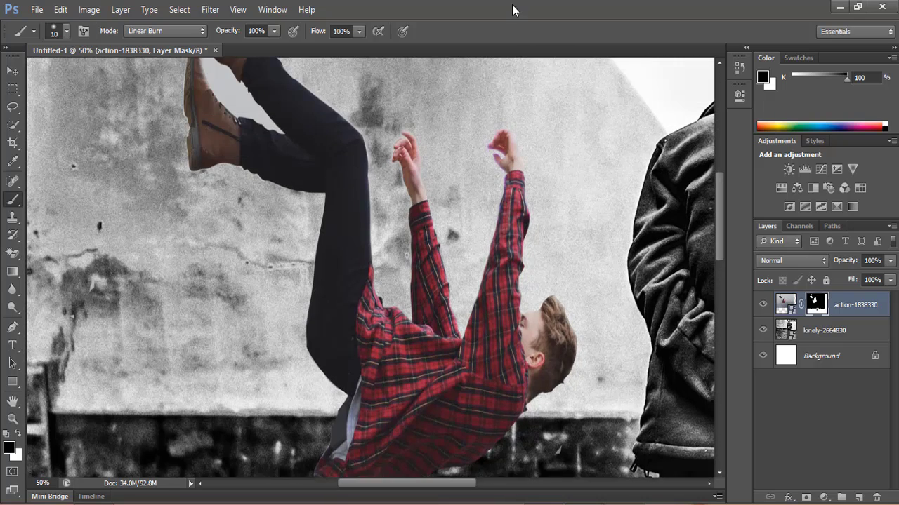
{"action": "scroll", "coordinate": [548, 70], "scroll_direction": "up", "scroll_amount": 3}
{"action": "scroll", "coordinate": [611, 63], "scroll_direction": "up", "scroll_amount": 2}
{"action": "scroll", "coordinate": [596, 16], "scroll_direction": "down", "scroll_amount": 2}
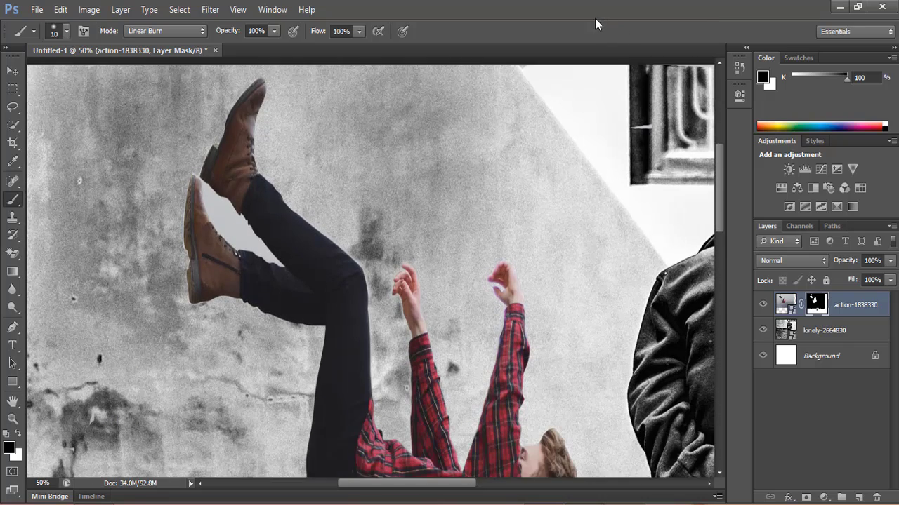
{"action": "scroll", "coordinate": [594, 18], "scroll_direction": "down", "scroll_amount": 3}
{"action": "scroll", "coordinate": [599, 16], "scroll_direction": "down", "scroll_amount": 2}
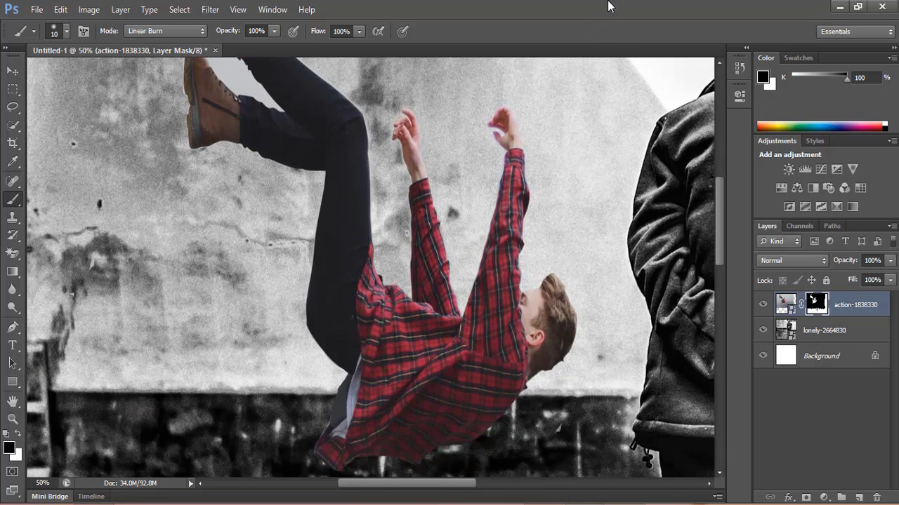
{"action": "scroll", "coordinate": [604, 90], "scroll_direction": "down", "scroll_amount": 1}
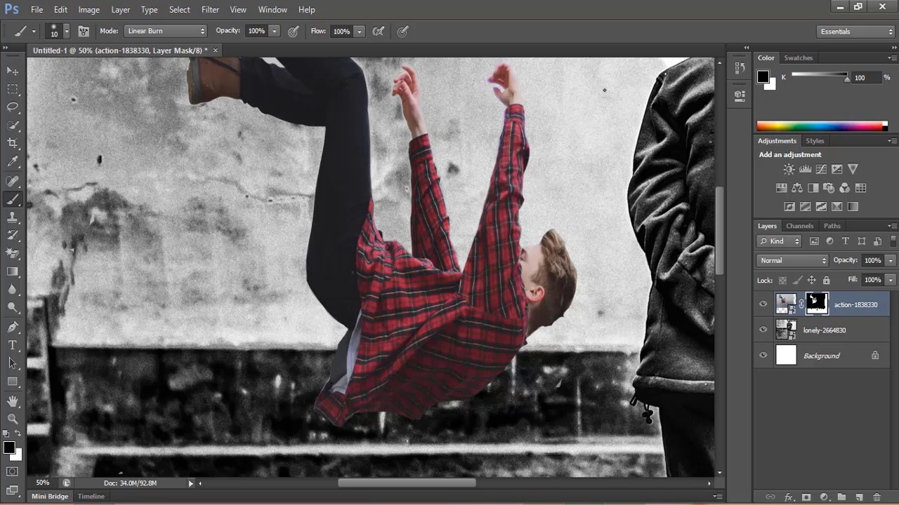
{"action": "key", "text": "ctrl+minus"}
{"action": "key", "text": "ctrl+minus"}
{"action": "key", "text": "ctrl+minus"}
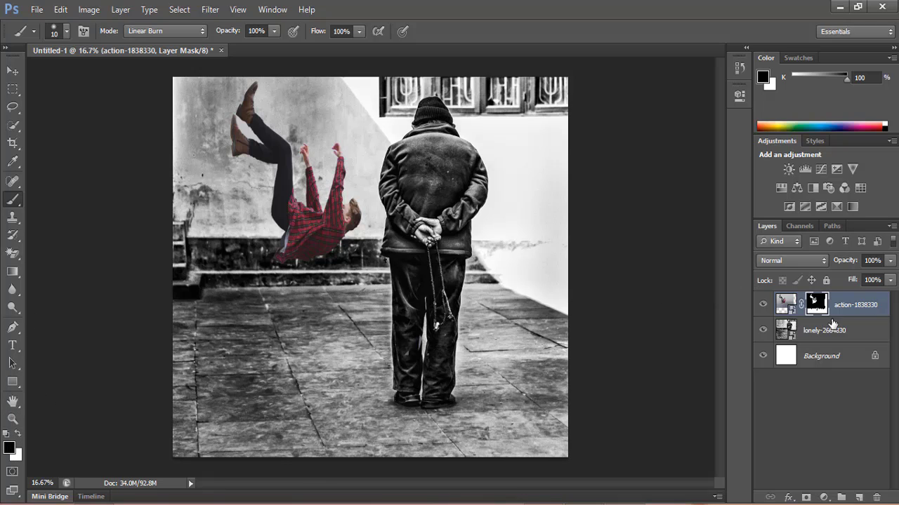
- Add an empty Layer 1 and set the foreground colour to near-black 181716 for the brush
{"action": "left_click", "coordinate": [858, 497]}
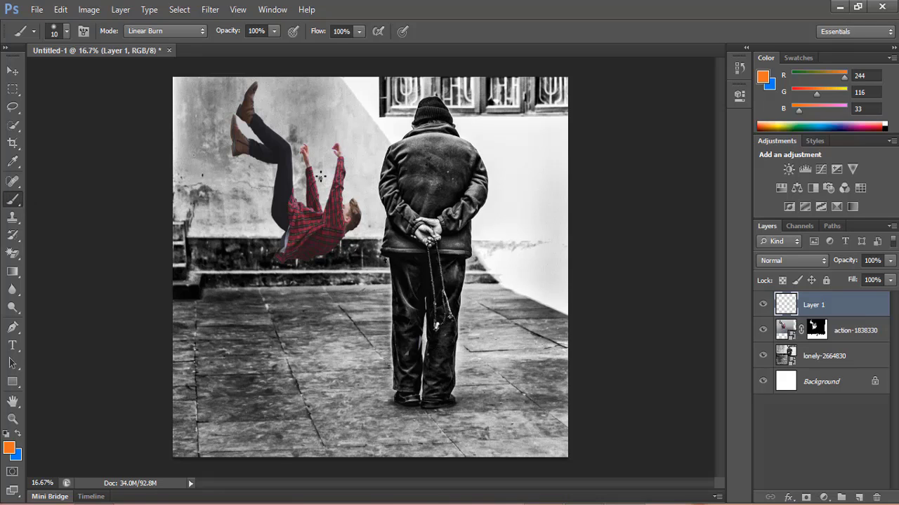
{"action": "left_click", "coordinate": [8, 449]}
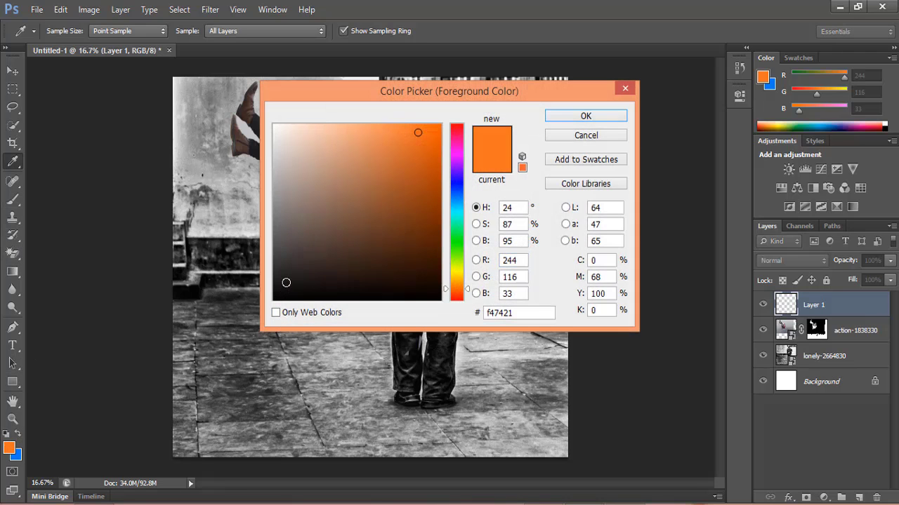
{"action": "left_click", "coordinate": [286, 283]}
{"action": "left_click", "coordinate": [595, 118]}
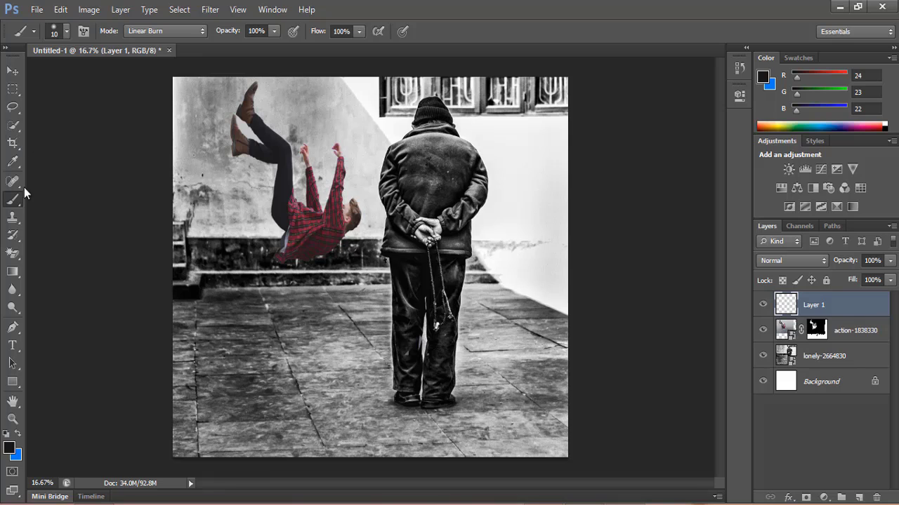
{"action": "right_click", "coordinate": [138, 171]}
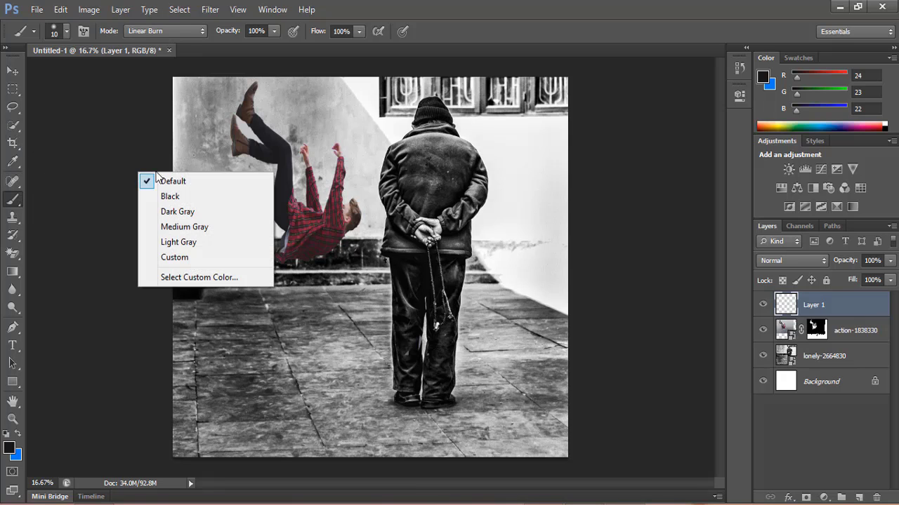
{"action": "left_click", "coordinate": [66, 30]}
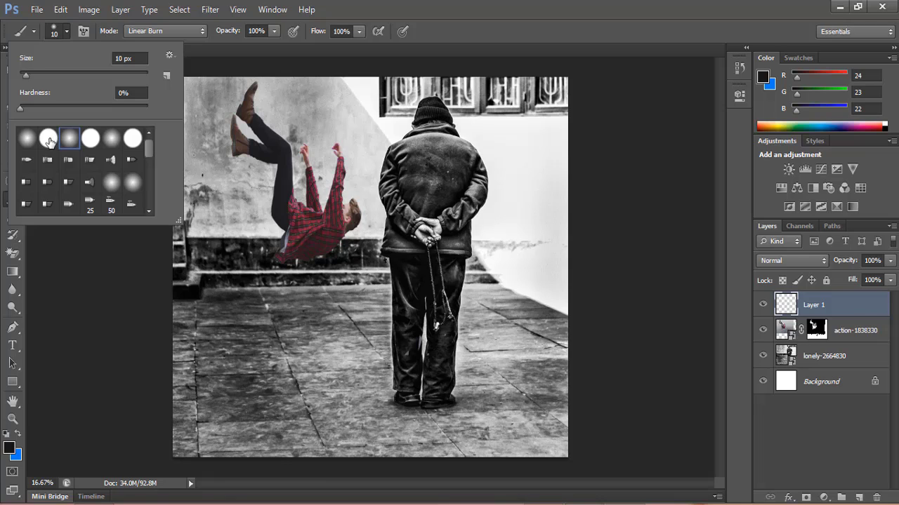
- Paint one soft round 2216 px near-black stroke over the falling man on Layer 1
{"action": "left_click", "coordinate": [113, 143]}
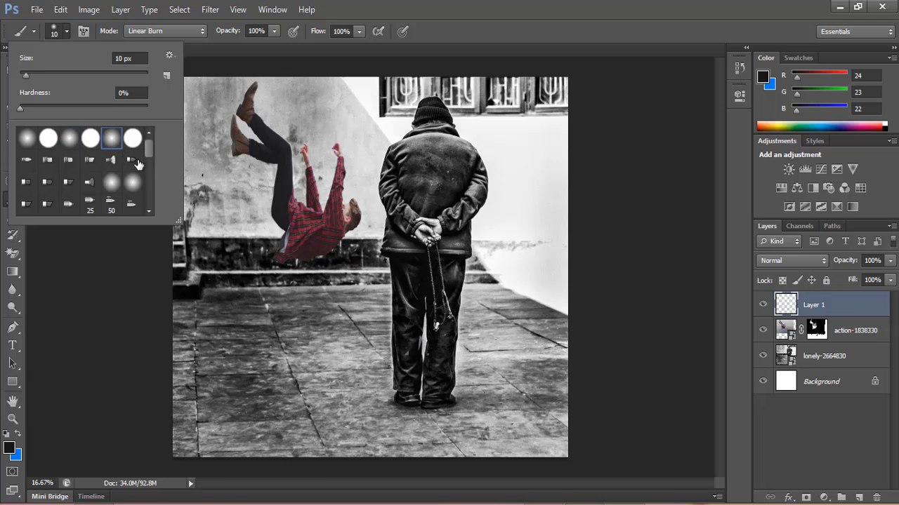
{"action": "left_click_drag", "start_coordinate": [27, 75], "coordinate": [112, 75]}
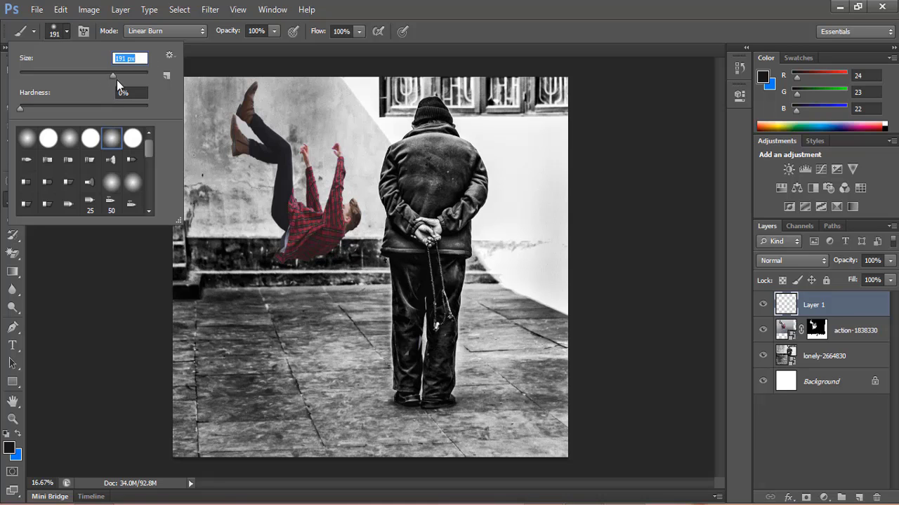
{"action": "left_click_drag", "start_coordinate": [144, 80], "coordinate": [144, 80]}
{"action": "key", "text": "Return"}
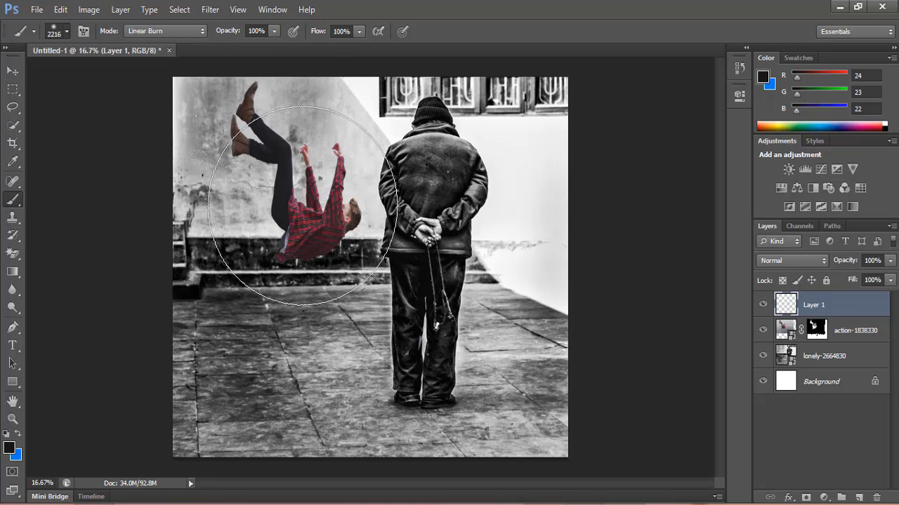
{"action": "left_click_drag", "start_coordinate": [302, 205], "coordinate": [319, 214]}
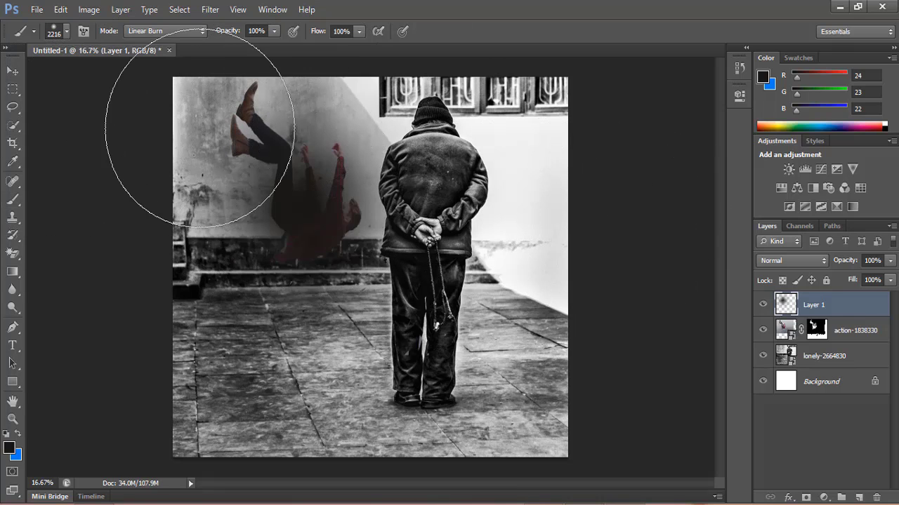
{"action": "key", "text": "ctrl+t"}
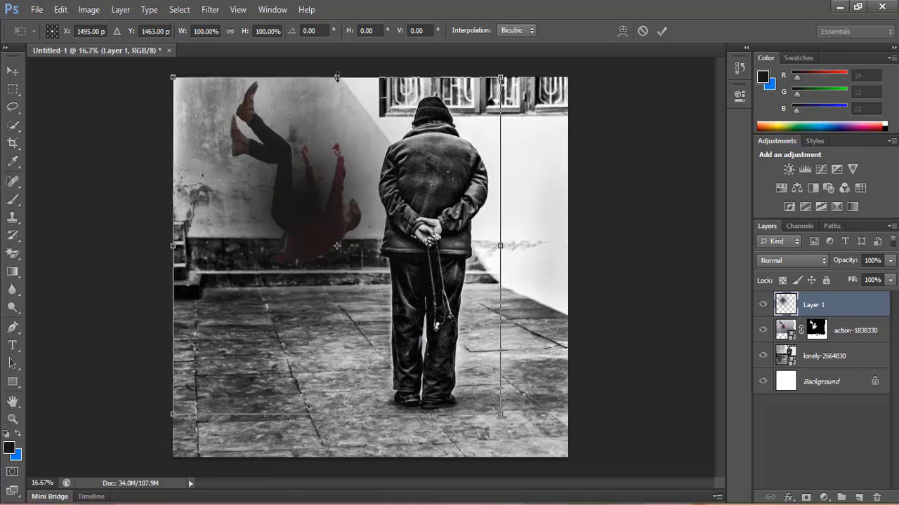
- Squash the dark patch flat, slant it and move it down onto the floor
{"action": "mouse_move", "coordinate": [331, 136]}
{"action": "left_mouse_down"}
{"action": "mouse_move", "coordinate": [344, 181]}
{"action": "mouse_move", "coordinate": [337, 234]}
{"action": "left_mouse_up"}
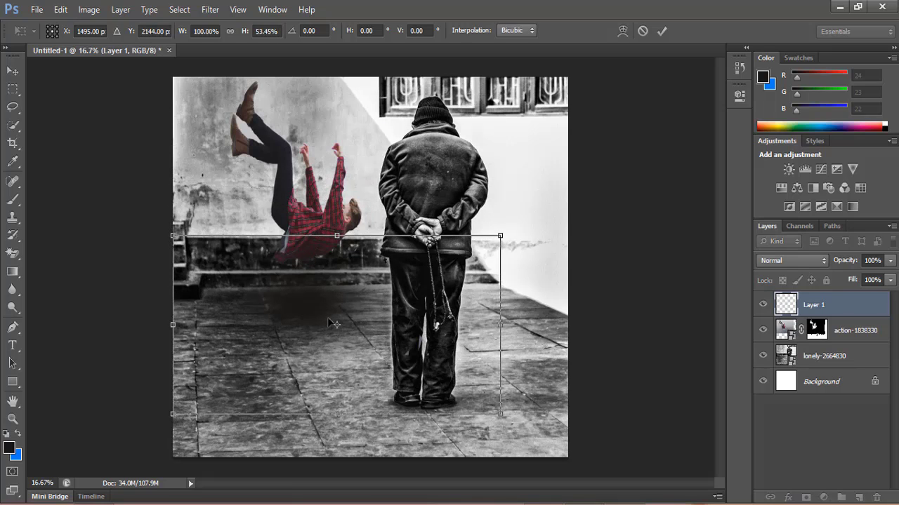
{"action": "mouse_move", "coordinate": [344, 414]}
{"action": "left_mouse_down"}
{"action": "mouse_move", "coordinate": [309, 363]}
{"action": "mouse_move", "coordinate": [309, 374]}
{"action": "left_mouse_up"}
{"action": "left_click_drag", "start_coordinate": [299, 306], "coordinate": [293, 320]}
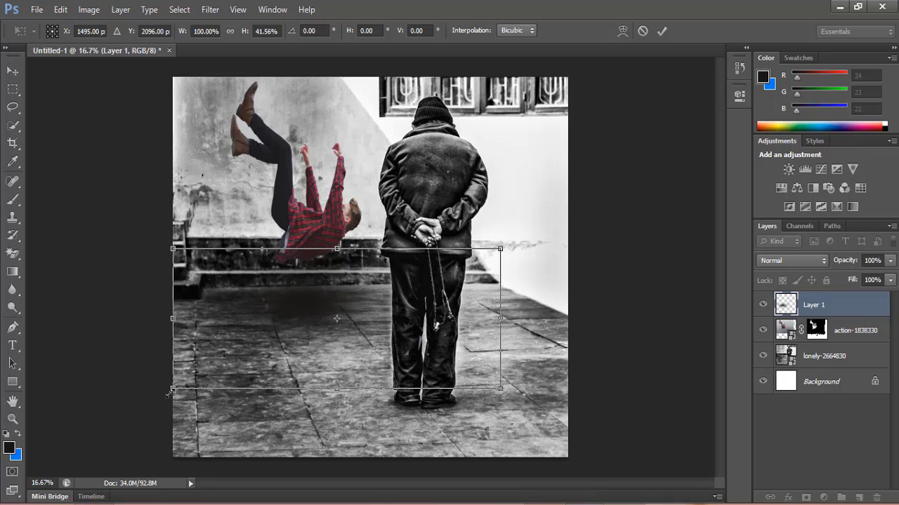
{"action": "left_click_drag", "start_coordinate": [172, 388], "coordinate": [178, 347]}
{"action": "left_click_drag", "start_coordinate": [304, 299], "coordinate": [299, 306]}
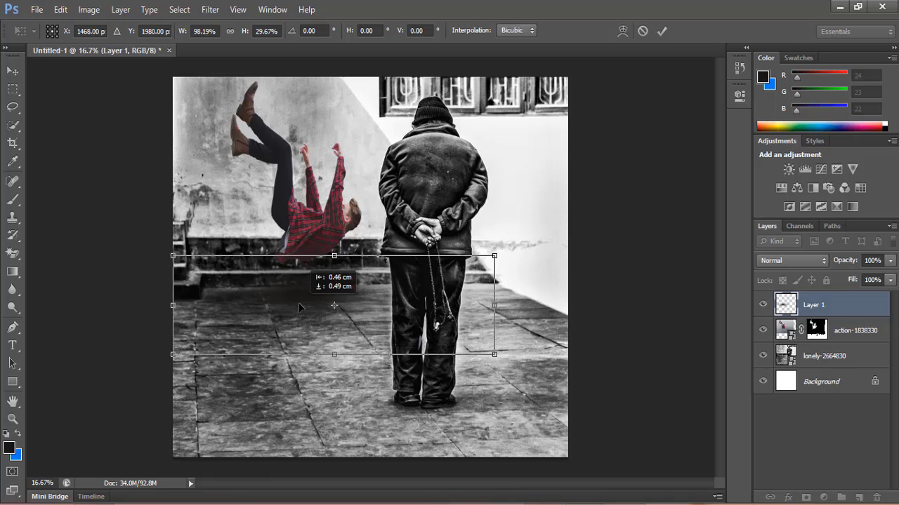
{"action": "left_click_drag", "start_coordinate": [495, 355], "coordinate": [486, 342]}
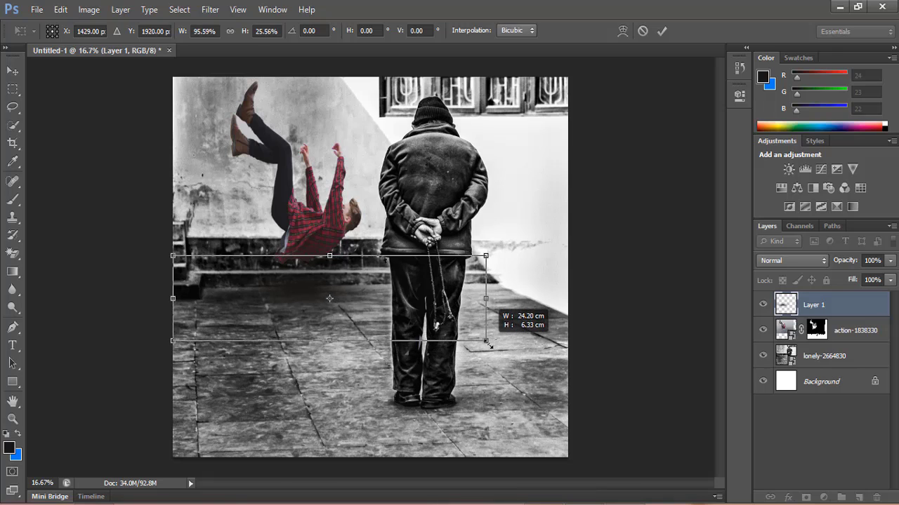
{"action": "left_click_drag", "start_coordinate": [173, 343], "coordinate": [184, 354]}
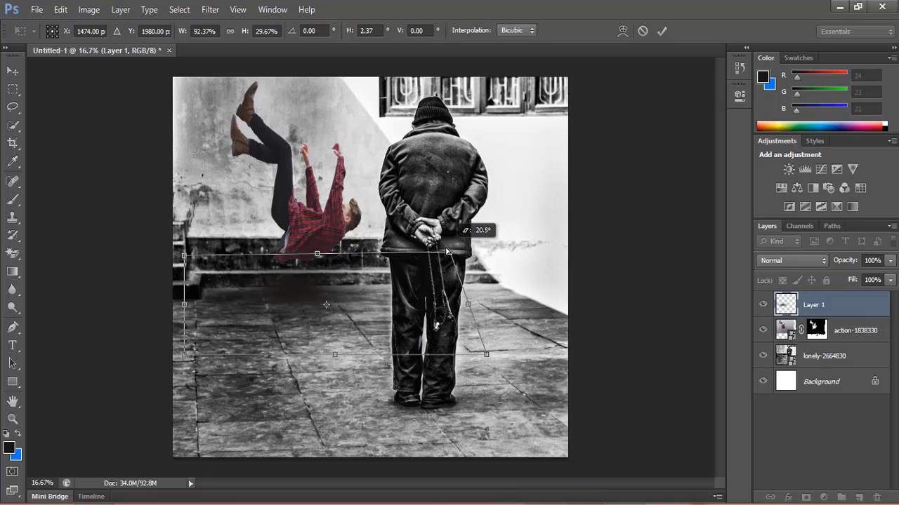
{"action": "left_click_drag", "start_coordinate": [490, 258], "coordinate": [445, 243]}
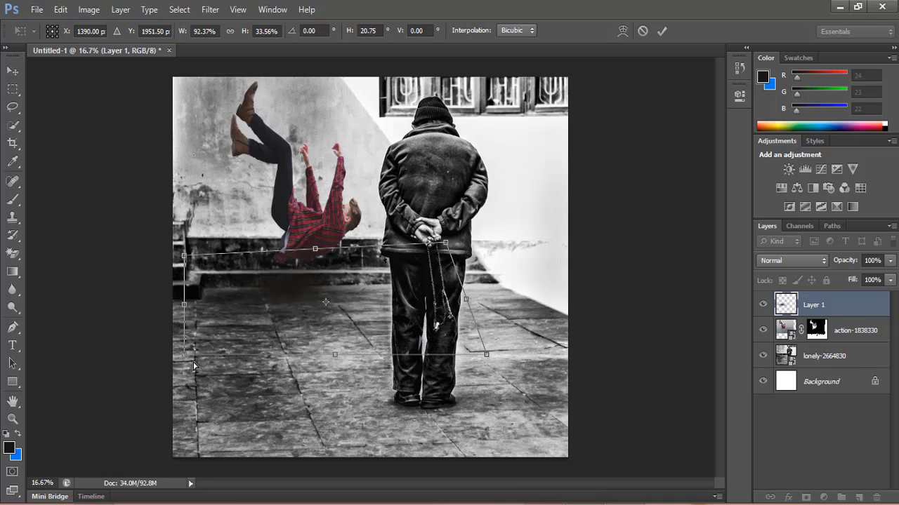
{"action": "left_click_drag", "start_coordinate": [194, 365], "coordinate": [189, 374]}
{"action": "left_click_drag", "start_coordinate": [310, 302], "coordinate": [308, 316]}
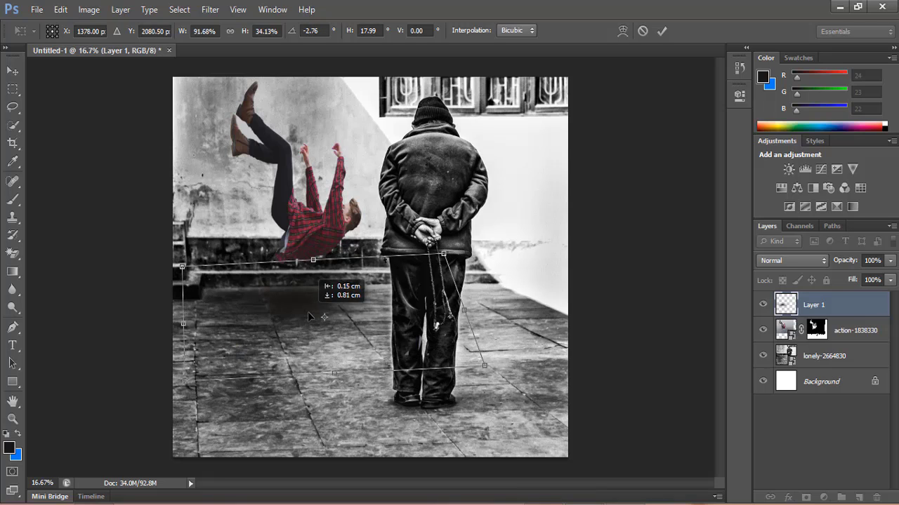
{"action": "left_click_drag", "start_coordinate": [340, 372], "coordinate": [340, 347]}
{"action": "left_click_drag", "start_coordinate": [304, 291], "coordinate": [306, 304]}
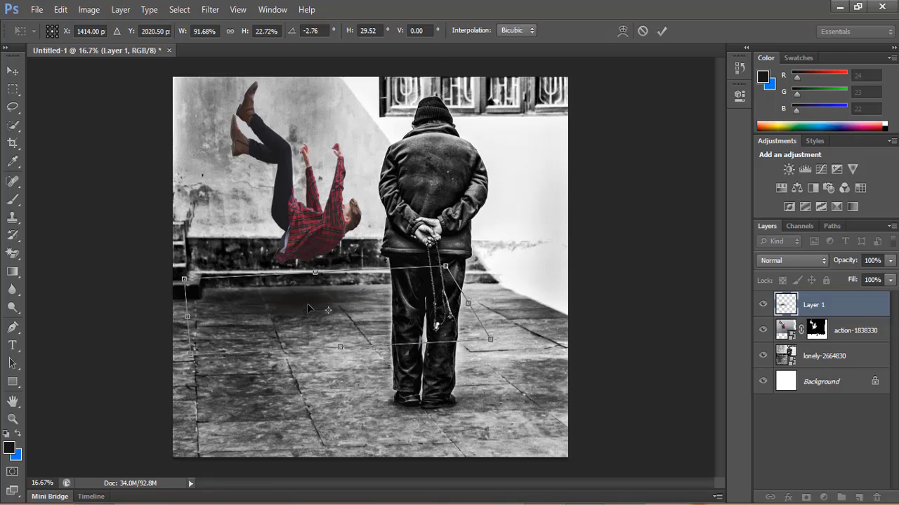
- Skew the shadow's lower side to the left
{"action": "right_click", "coordinate": [307, 303]}
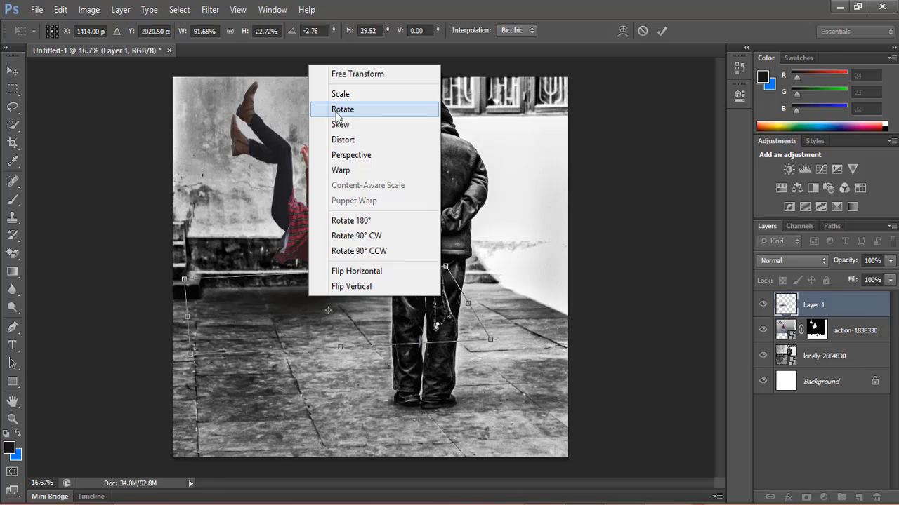
{"action": "left_click", "coordinate": [353, 154]}
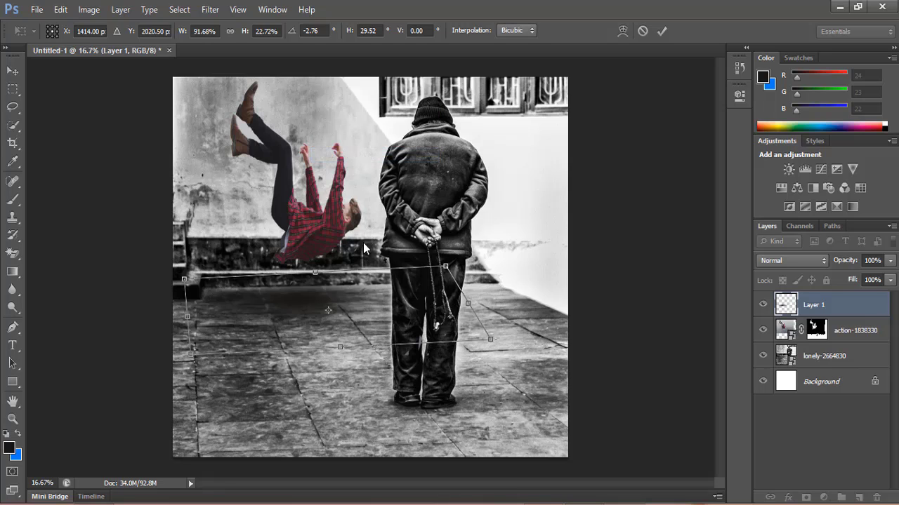
{"action": "mouse_move", "coordinate": [339, 350]}
{"action": "left_mouse_down"}
{"action": "mouse_move", "coordinate": [320, 330]}
{"action": "mouse_move", "coordinate": [317, 288]}
{"action": "left_mouse_up"}
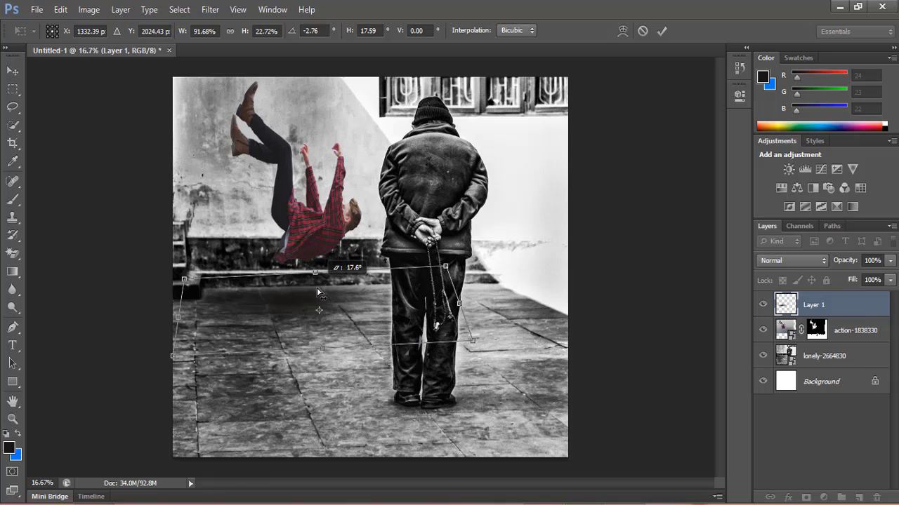
{"action": "left_click_drag", "start_coordinate": [317, 288], "coordinate": [314, 296]}
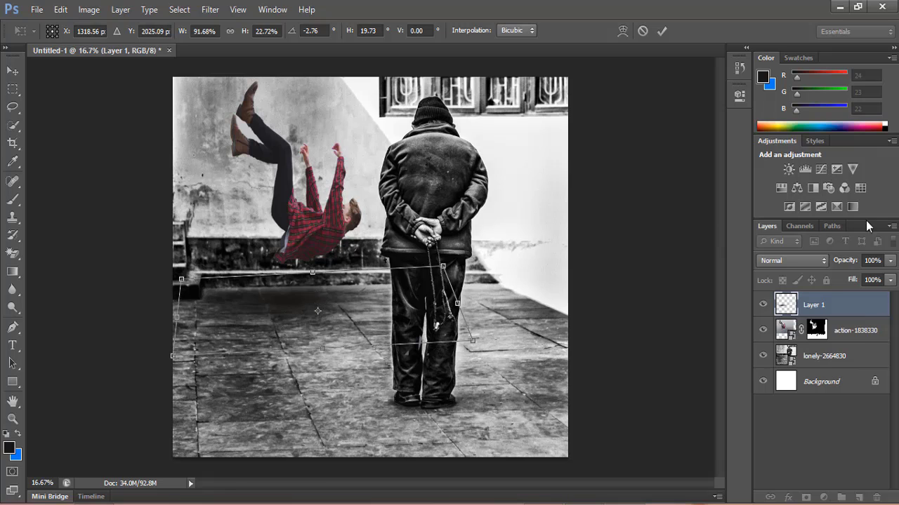
- Set Layer 1 opacity to 86% and nudge the shadow slightly lower on the floor
{"action": "left_click", "coordinate": [890, 261]}
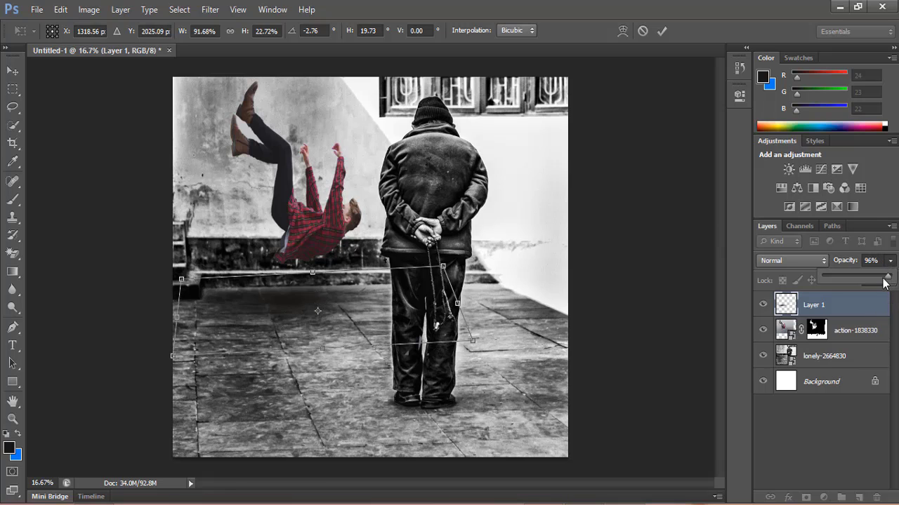
{"action": "left_click_drag", "start_coordinate": [889, 277], "coordinate": [880, 278]}
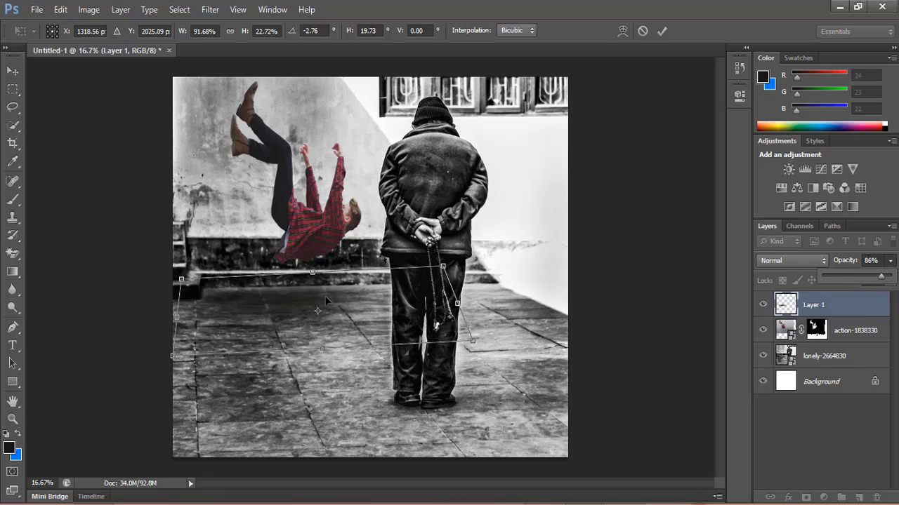
{"action": "left_click_drag", "start_coordinate": [325, 300], "coordinate": [307, 317]}
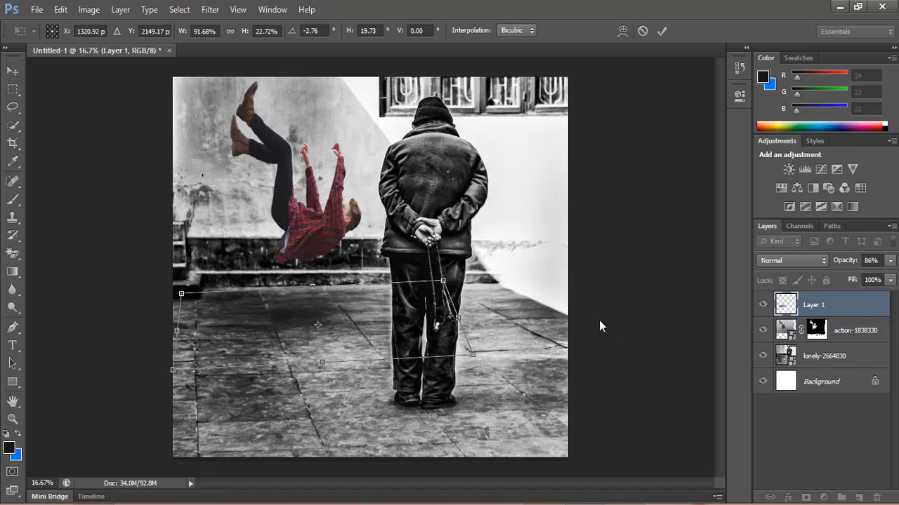
- Commit the shadow's new shape, then select the falling-man layer for free transform
{"action": "key", "text": "Return"}
{"action": "key", "text": "b"}
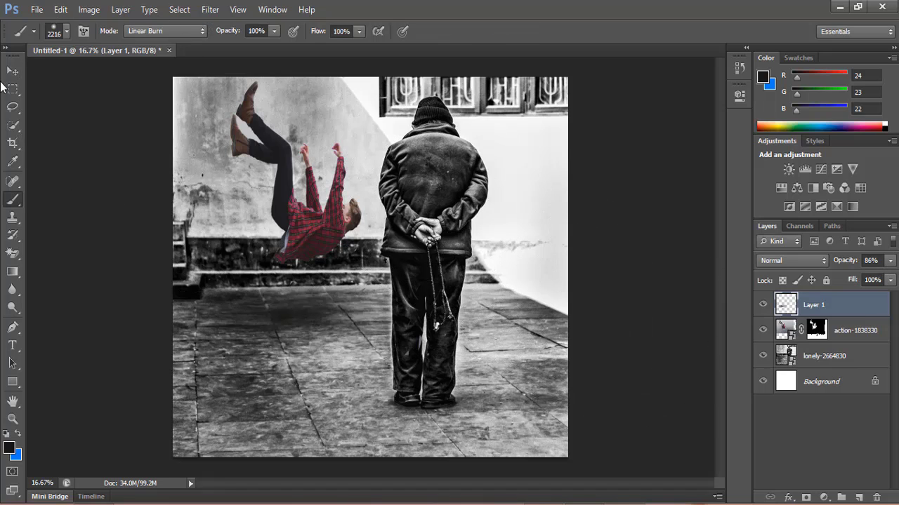
{"action": "left_click", "coordinate": [13, 70]}
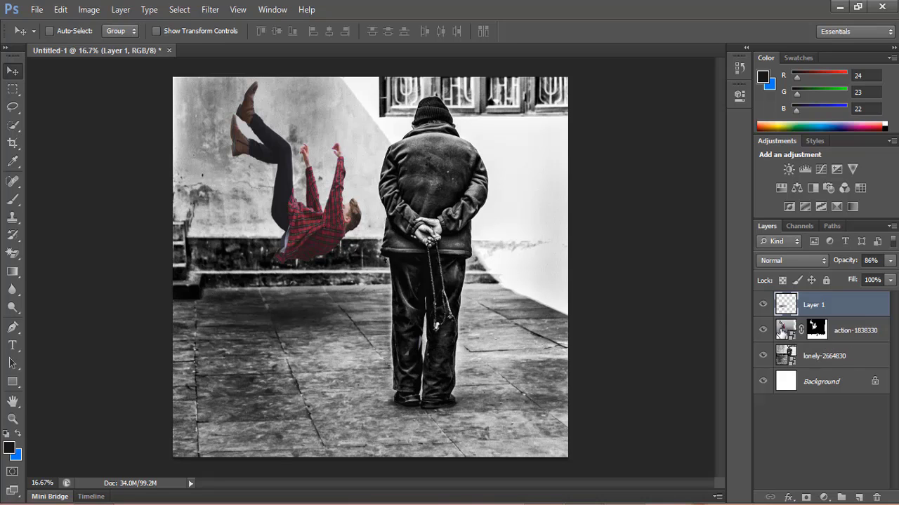
{"action": "left_click", "coordinate": [782, 333]}
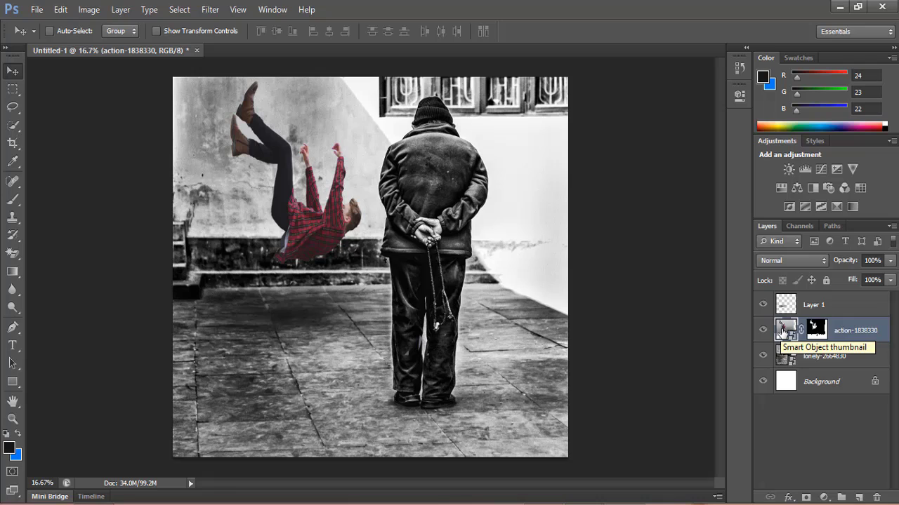
{"action": "key", "text": "ctrl+t"}
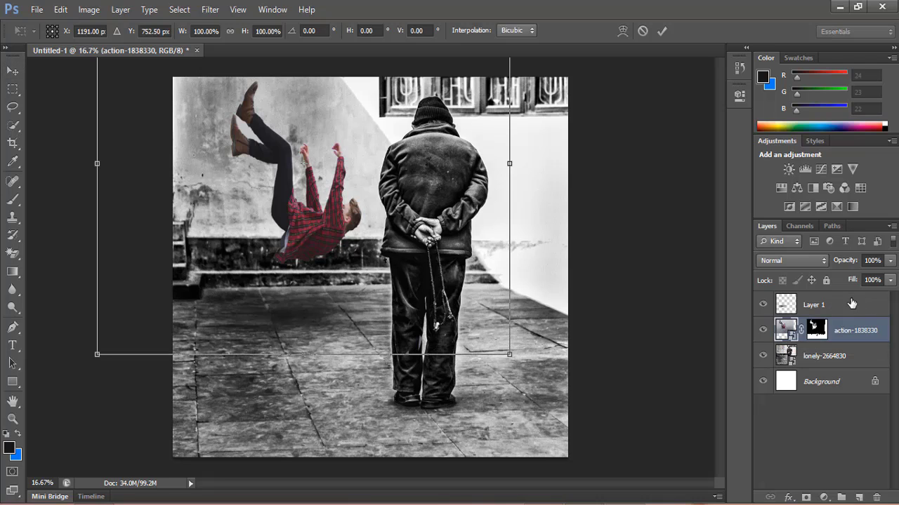
- Try Darken, Normal, Overlay and Lighten blend modes on the falling-man layer
{"action": "left_click", "coordinate": [824, 260]}
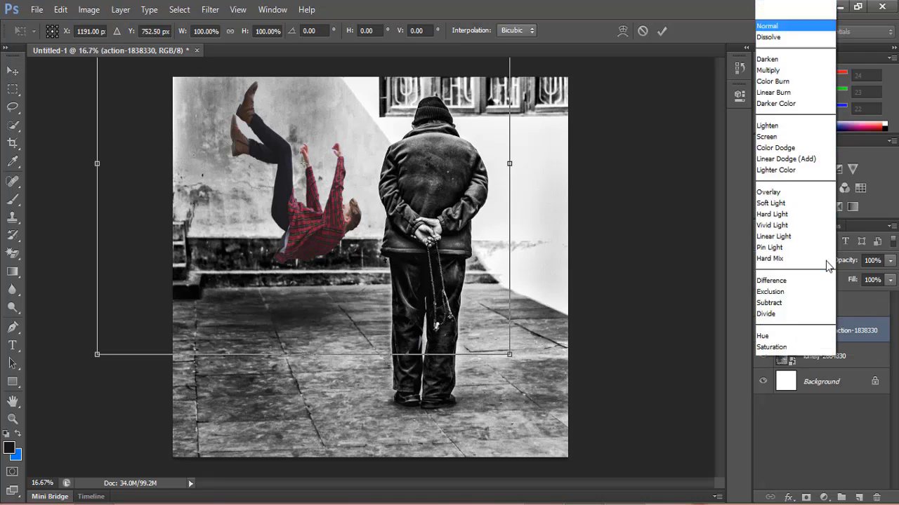
{"action": "left_click", "coordinate": [785, 40]}
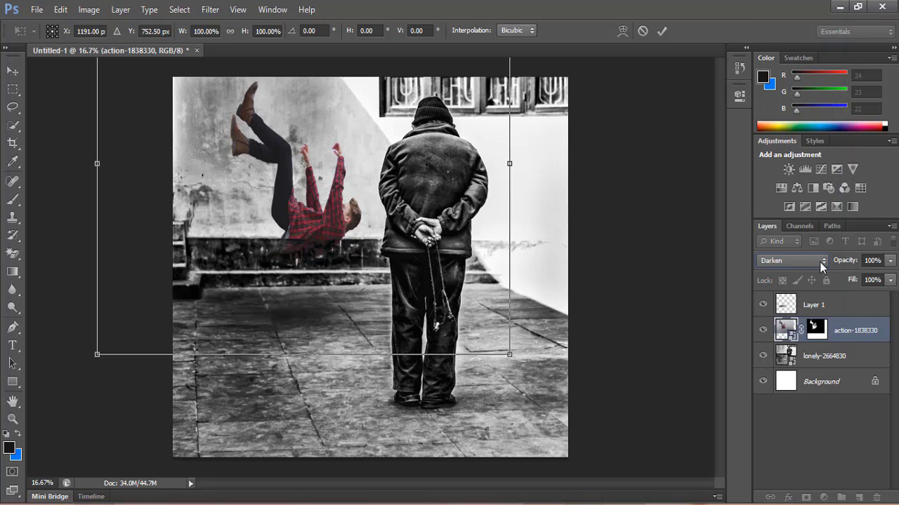
{"action": "left_click", "coordinate": [819, 262]}
{"action": "left_click", "coordinate": [774, 12]}
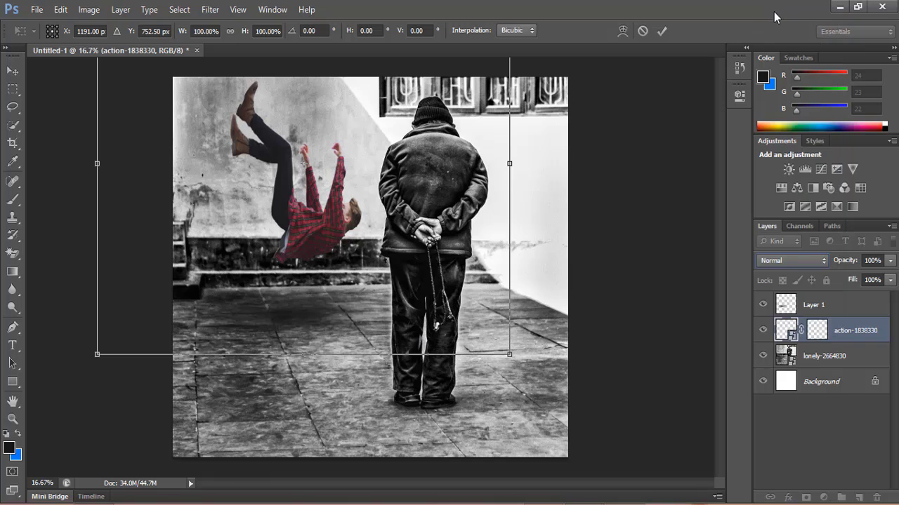
{"action": "left_click", "coordinate": [825, 263]}
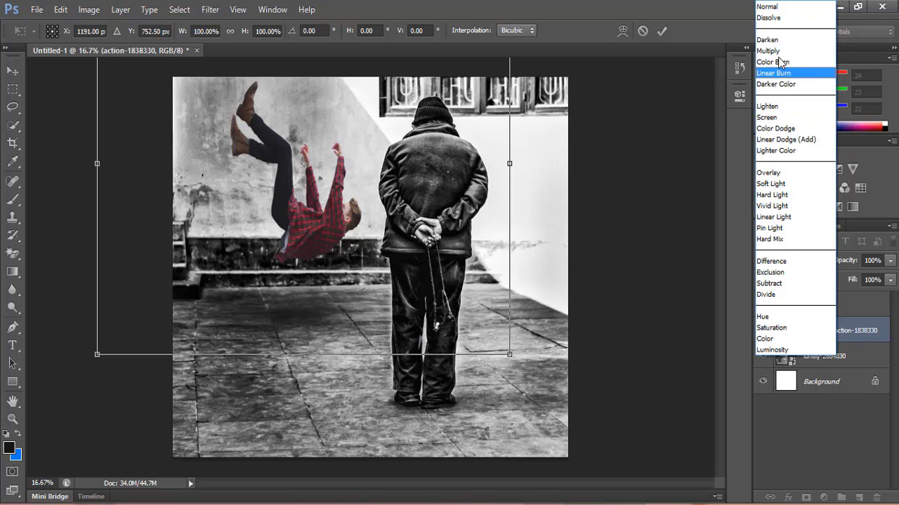
{"action": "left_click", "coordinate": [787, 173]}
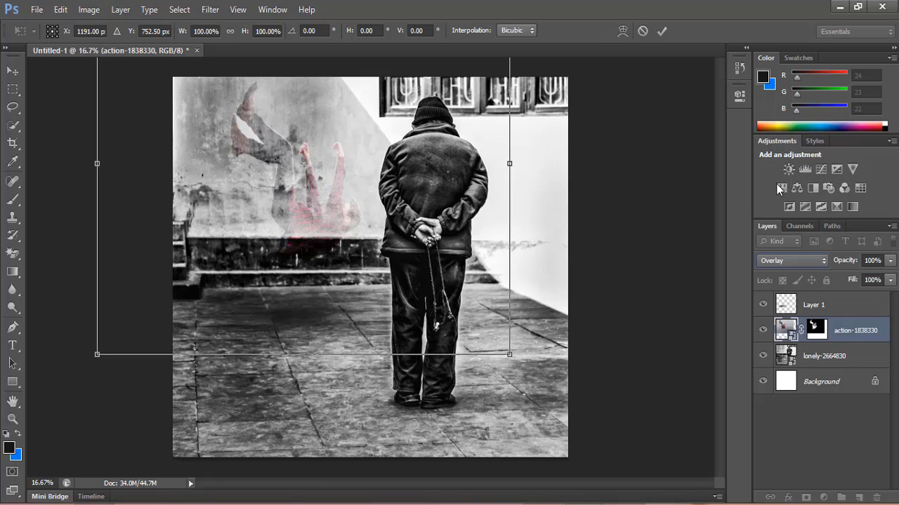
{"action": "left_click", "coordinate": [826, 262]}
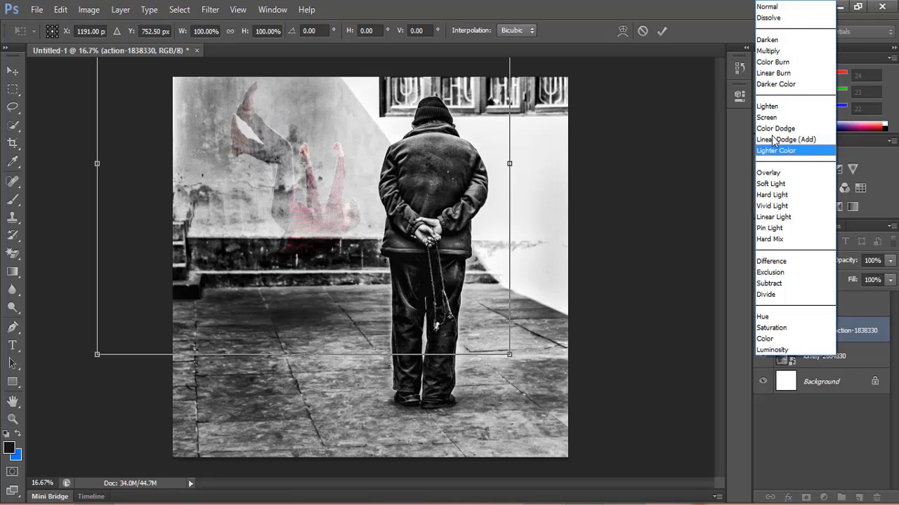
{"action": "left_click", "coordinate": [773, 106]}
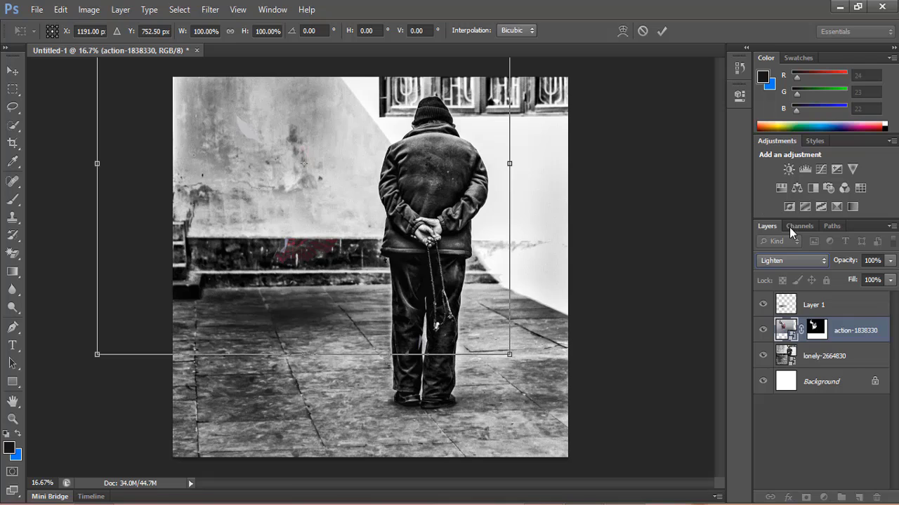
- Try Soft Light and Saturation, then restore Normal so the falling man shows fully
{"action": "left_click", "coordinate": [821, 261]}
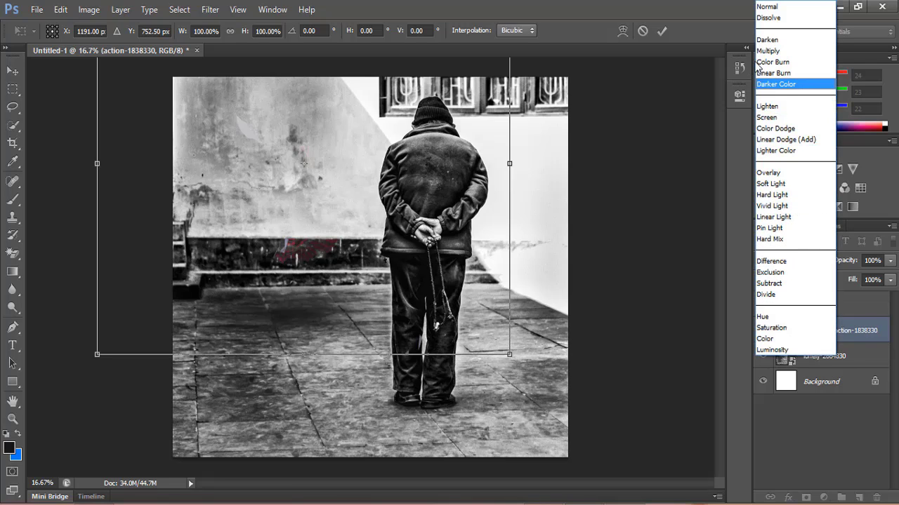
{"action": "left_click", "coordinate": [784, 187]}
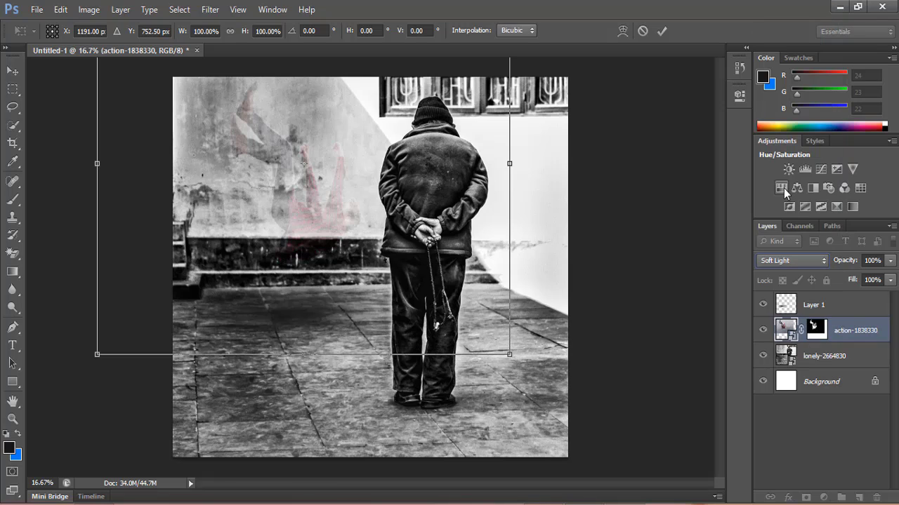
{"action": "left_click", "coordinate": [825, 262]}
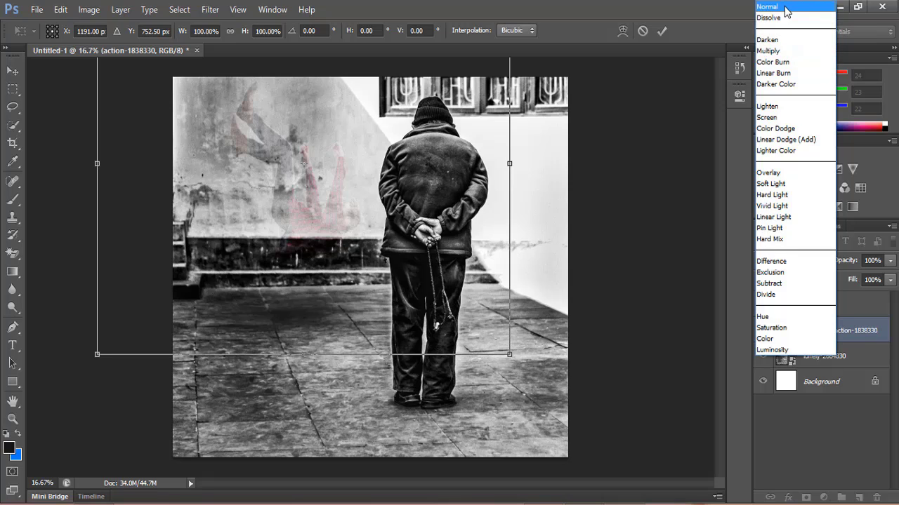
{"action": "left_click", "coordinate": [791, 328]}
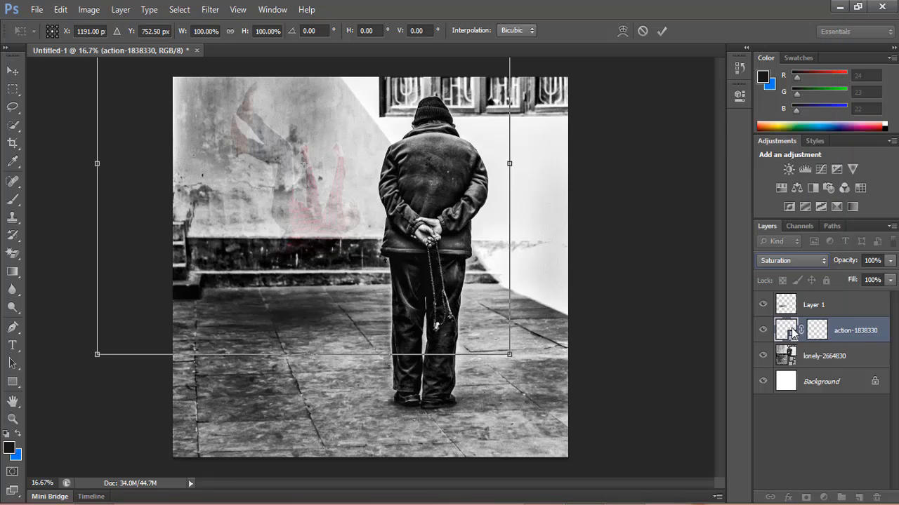
{"action": "left_click", "coordinate": [827, 270]}
{"action": "left_click", "coordinate": [788, 8]}
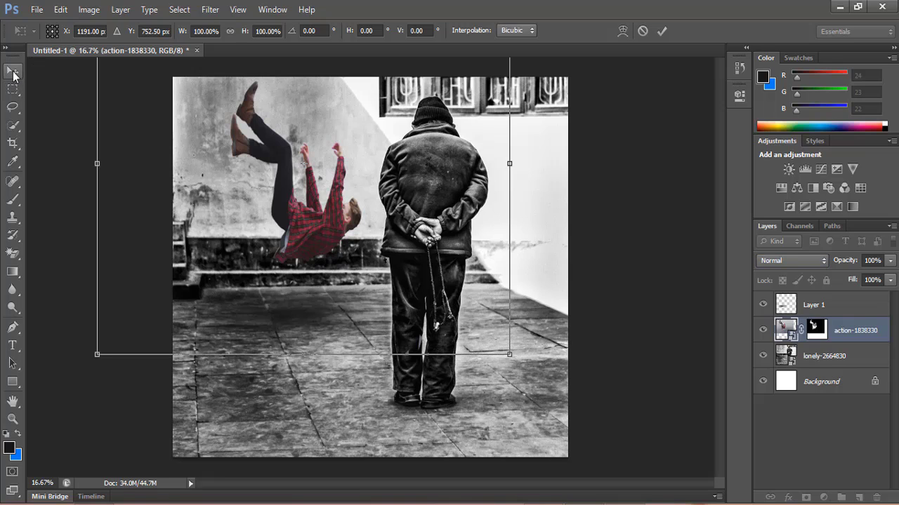
{"action": "left_click", "coordinate": [13, 73]}
- Confirm Apply in the 'Apply the transformation?' prompt for the falling-man layer
{"action": "left_click", "coordinate": [390, 203]}
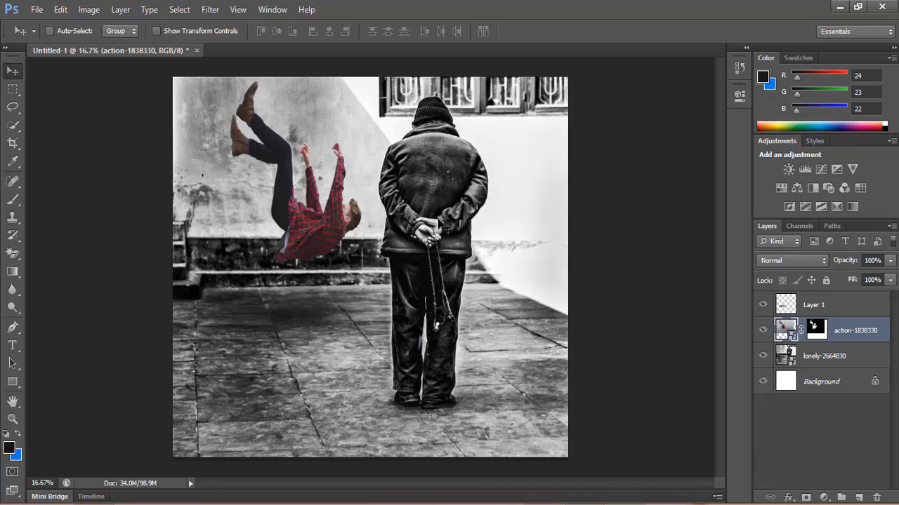
- Add a Photo Filter adjustment layer using Warming Filter (85) at 28% density
{"action": "left_click", "coordinate": [823, 497]}
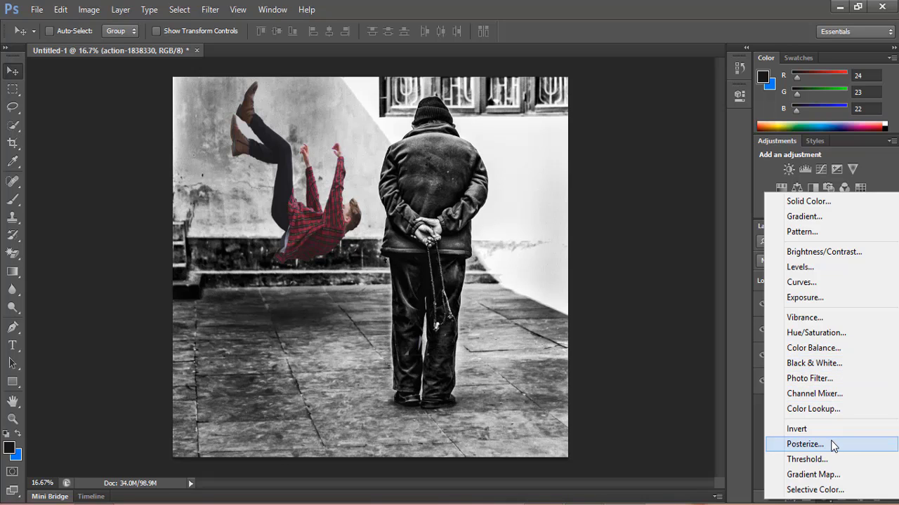
{"action": "left_click", "coordinate": [809, 378]}
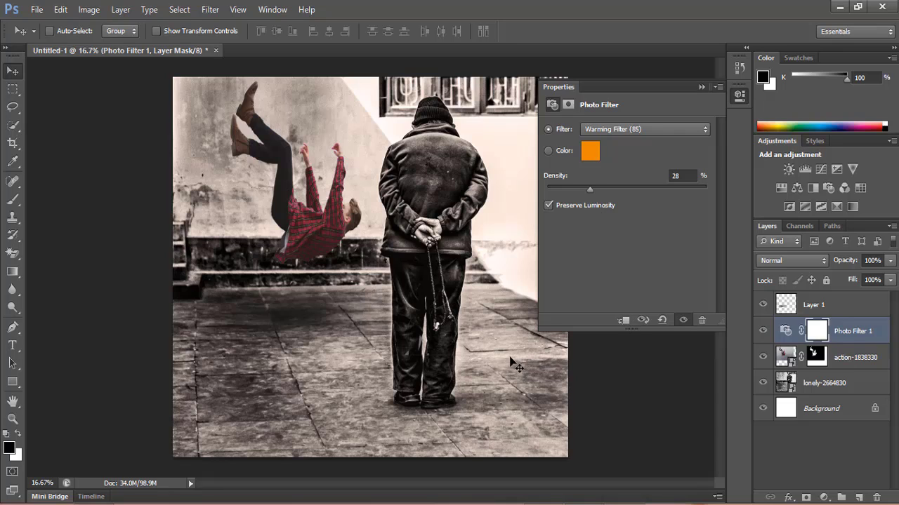
{"action": "left_click", "coordinate": [703, 87]}
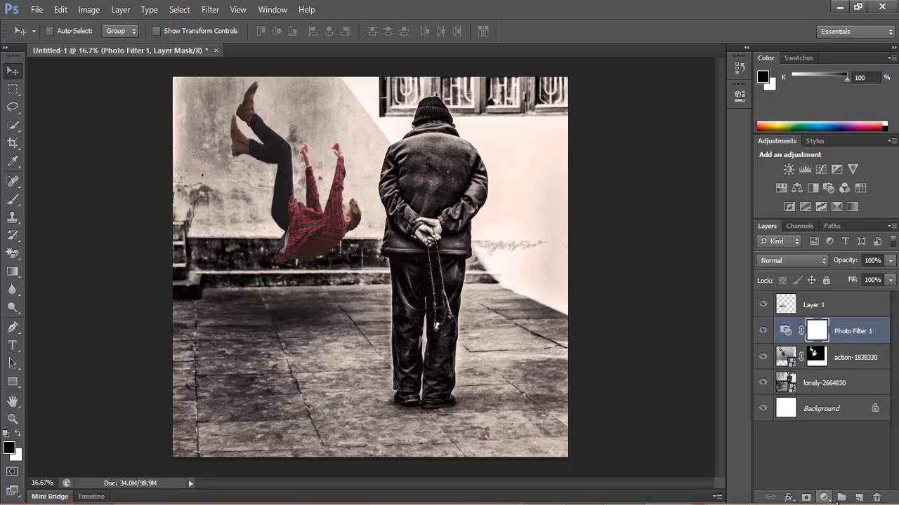
- Add Brightness/Contrast 1 above Photo Filter 1 with Use Legacy on and both values at zero
{"action": "left_click", "coordinate": [826, 497]}
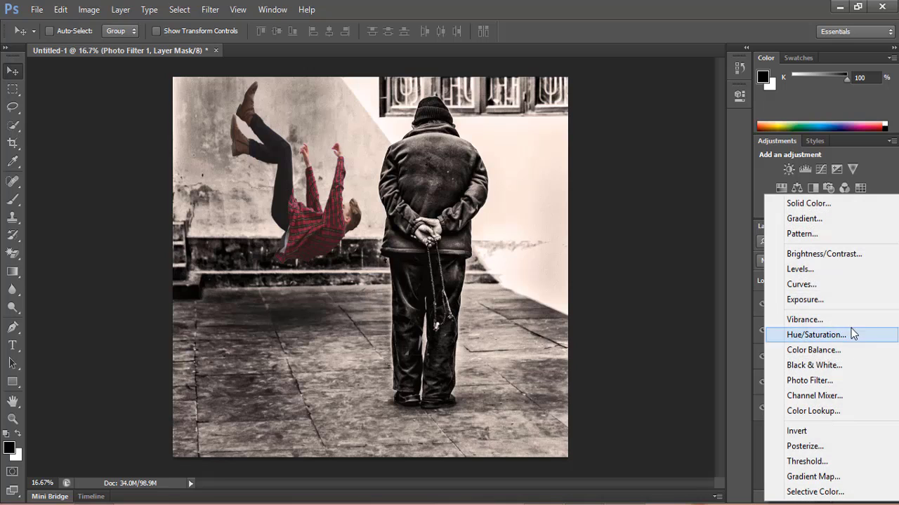
{"action": "left_click", "coordinate": [813, 254]}
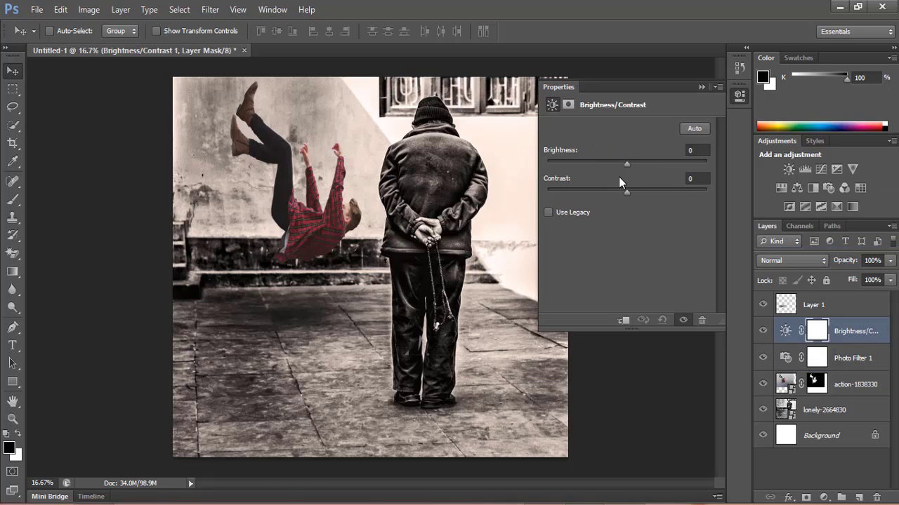
{"action": "mouse_move", "coordinate": [627, 164]}
{"action": "left_mouse_down"}
{"action": "mouse_move", "coordinate": [636, 164]}
{"action": "mouse_move", "coordinate": [615, 169]}
{"action": "left_mouse_up"}
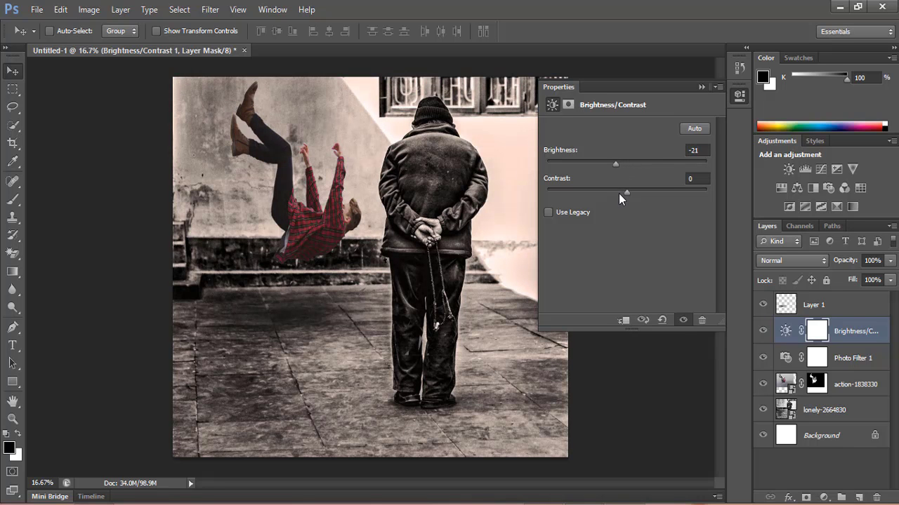
{"action": "left_click_drag", "start_coordinate": [629, 190], "coordinate": [630, 190]}
{"action": "left_click", "coordinate": [549, 213]}
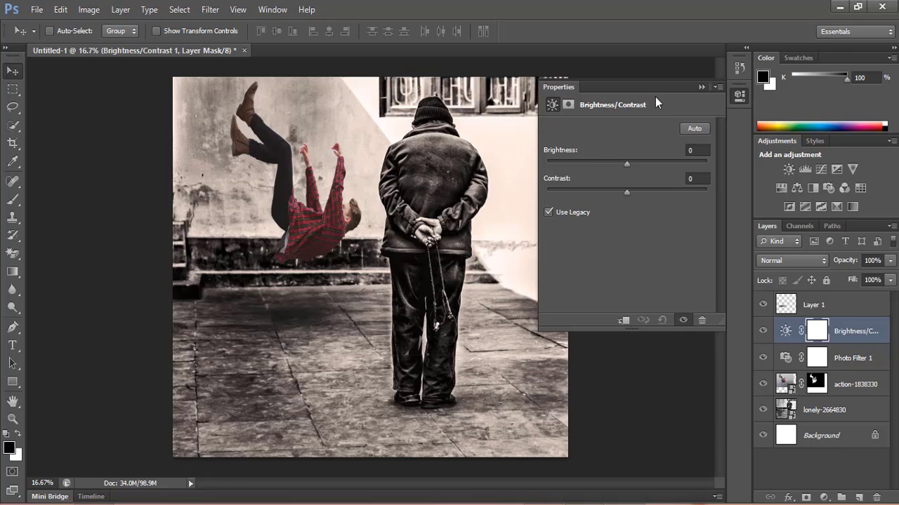
{"action": "left_click", "coordinate": [700, 87]}
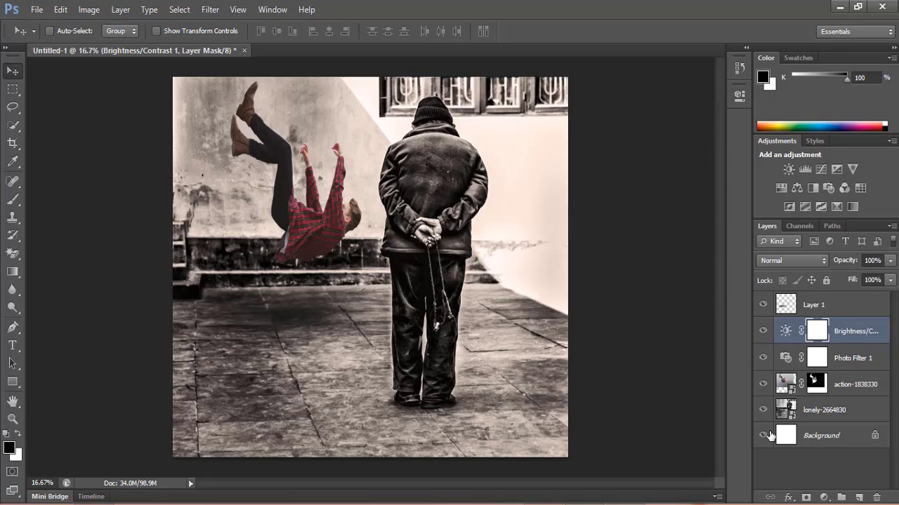
{"action": "left_click", "coordinate": [825, 498]}
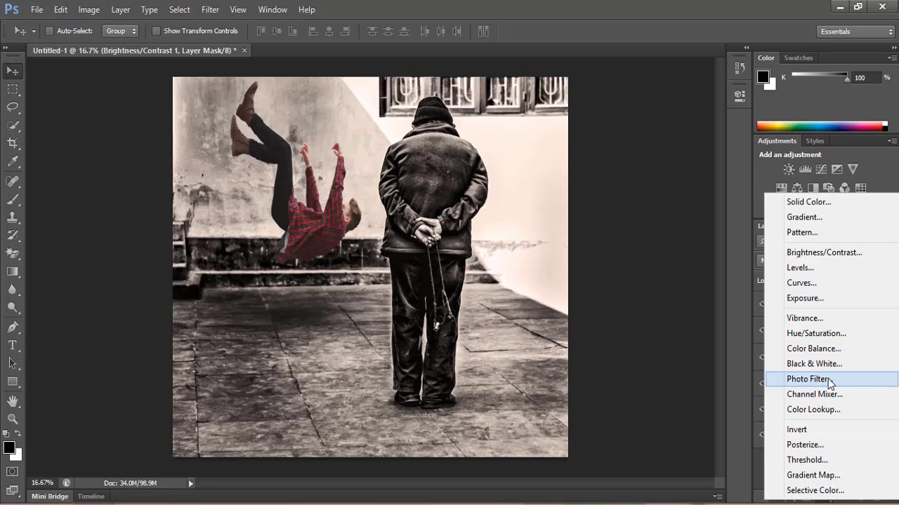
- Add an Exposure adjustment layer above Brightness/Contrast 1 with exposure at -0.33
{"action": "left_click", "coordinate": [828, 301]}
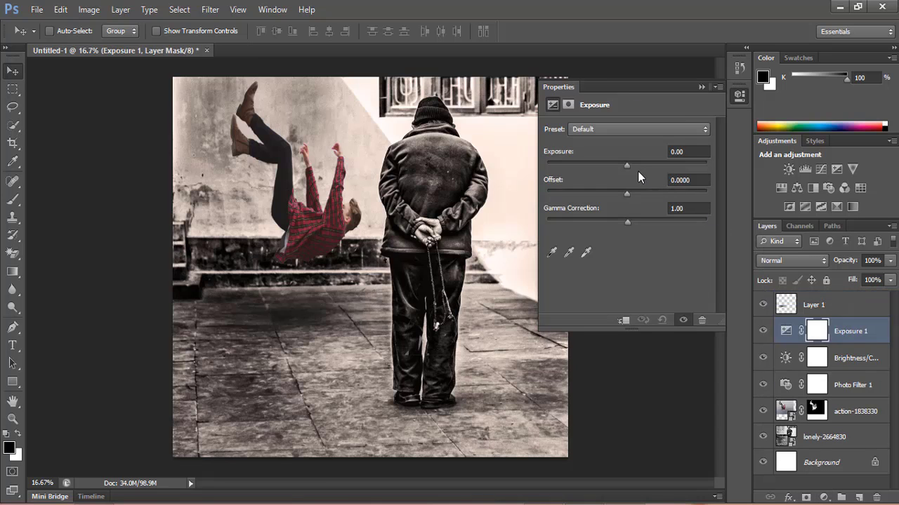
{"action": "left_click", "coordinate": [631, 165]}
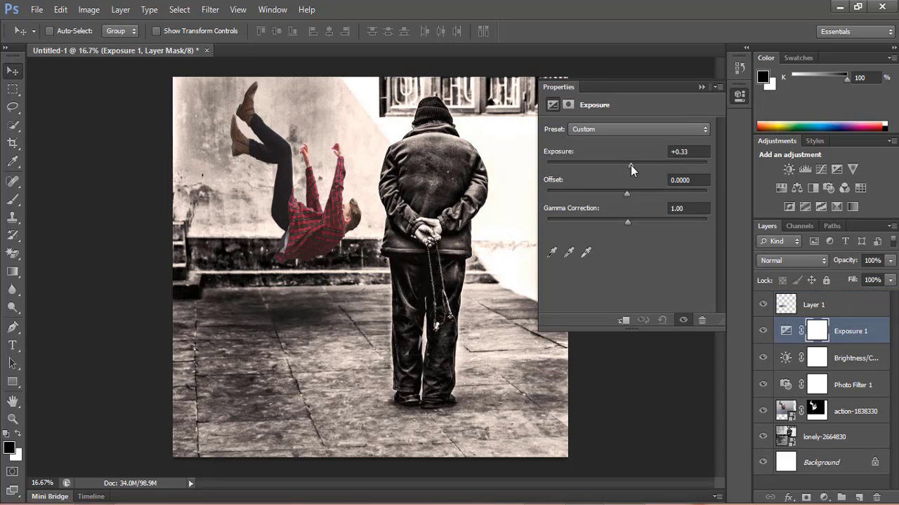
{"action": "left_click_drag", "start_coordinate": [631, 165], "coordinate": [621, 173]}
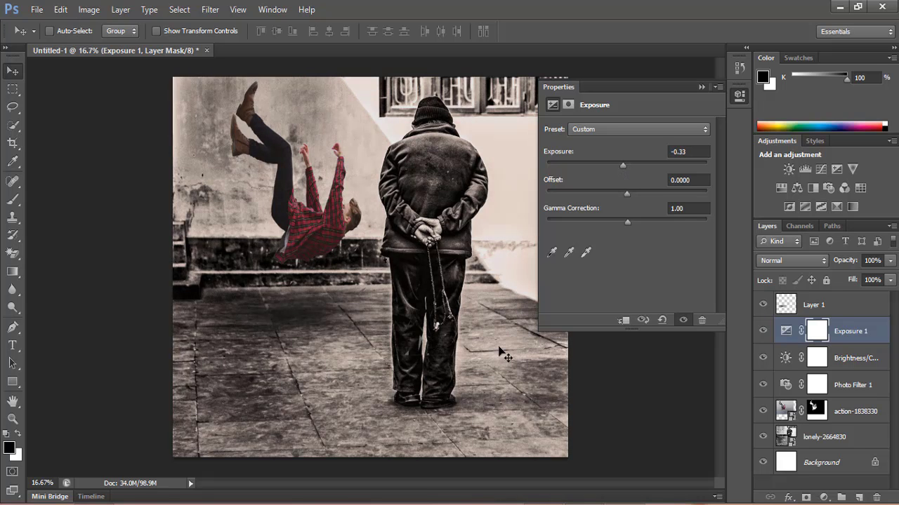
{"action": "left_click", "coordinate": [702, 86]}
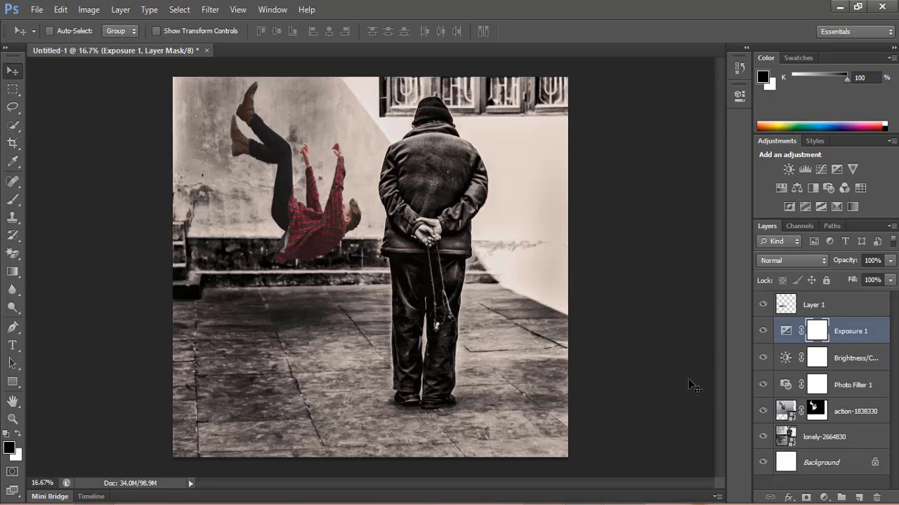
{"action": "left_click", "coordinate": [826, 497]}
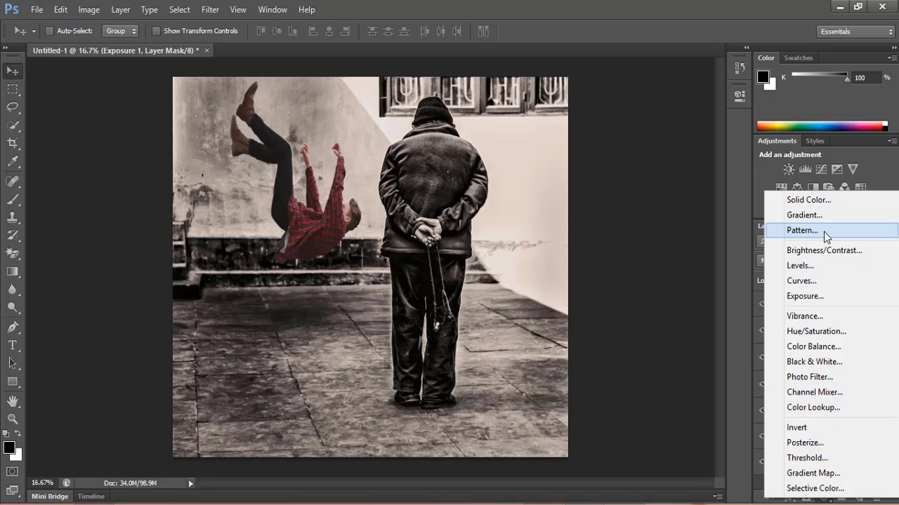
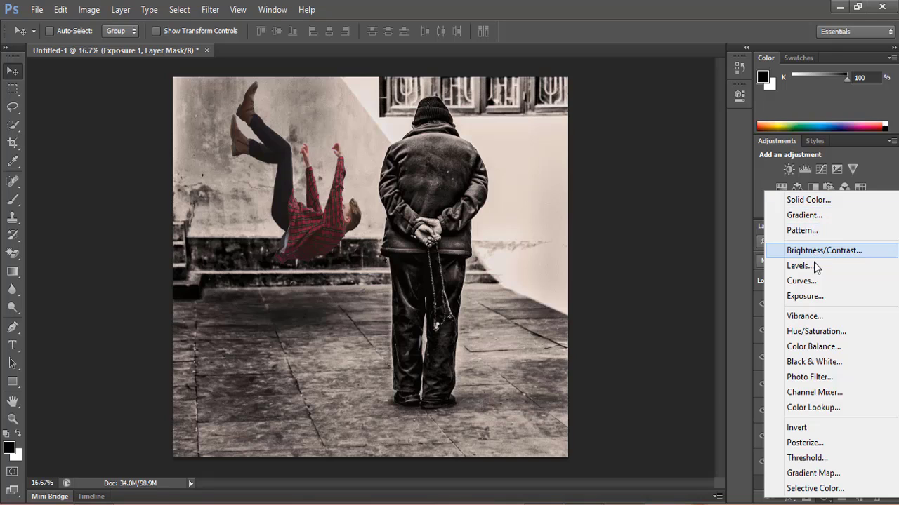
- Add a Black & White adjustment layer with Reds 95, Yellows 100 and Greens 60
{"action": "left_click", "coordinate": [824, 362]}
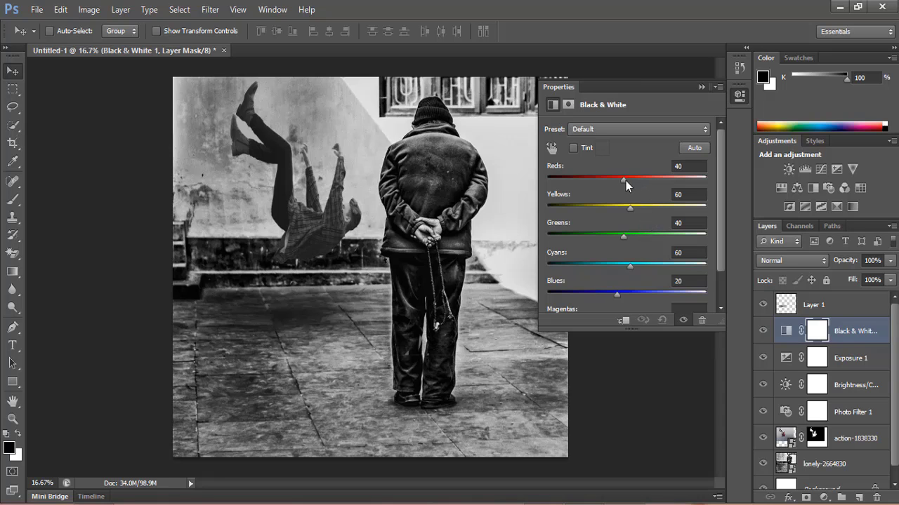
{"action": "left_click_drag", "start_coordinate": [620, 180], "coordinate": [636, 180]}
{"action": "left_click_drag", "start_coordinate": [637, 180], "coordinate": [640, 179]}
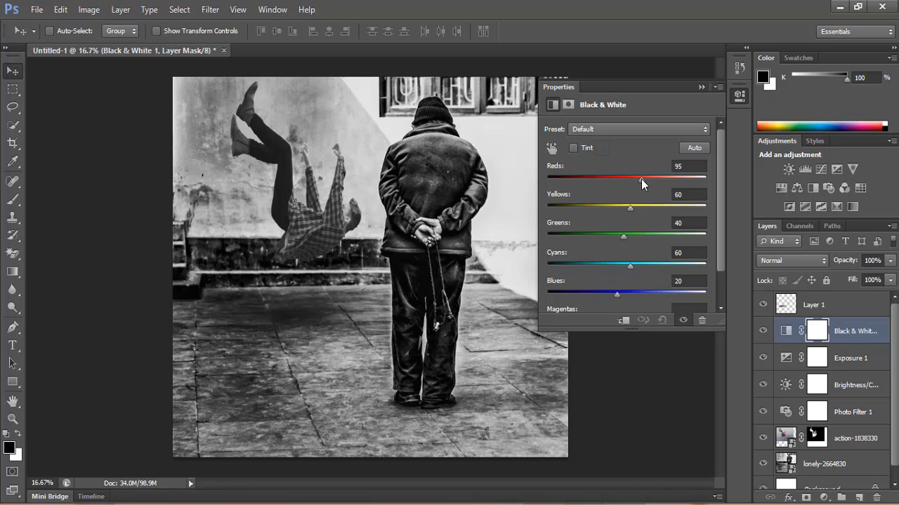
{"action": "mouse_move", "coordinate": [630, 209]}
{"action": "left_mouse_down"}
{"action": "mouse_move", "coordinate": [643, 206]}
{"action": "mouse_move", "coordinate": [630, 231]}
{"action": "left_mouse_up"}
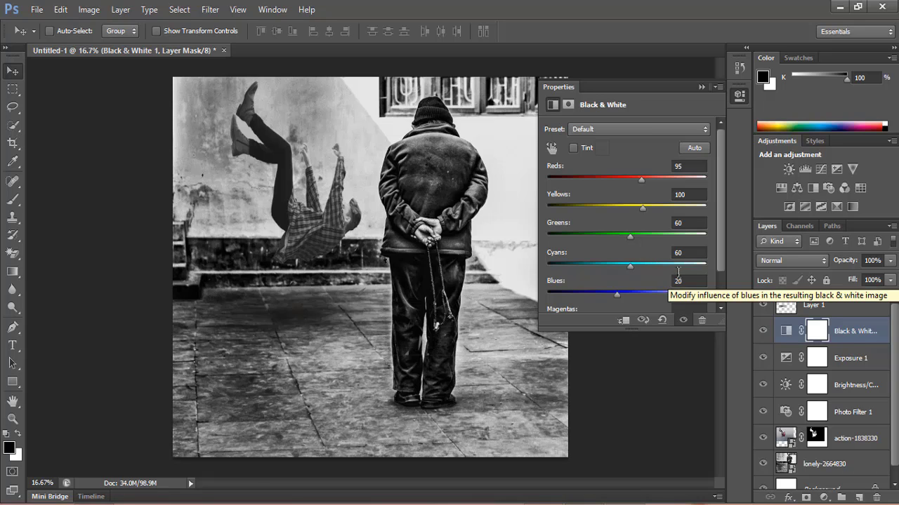
{"action": "left_click", "coordinate": [704, 87]}
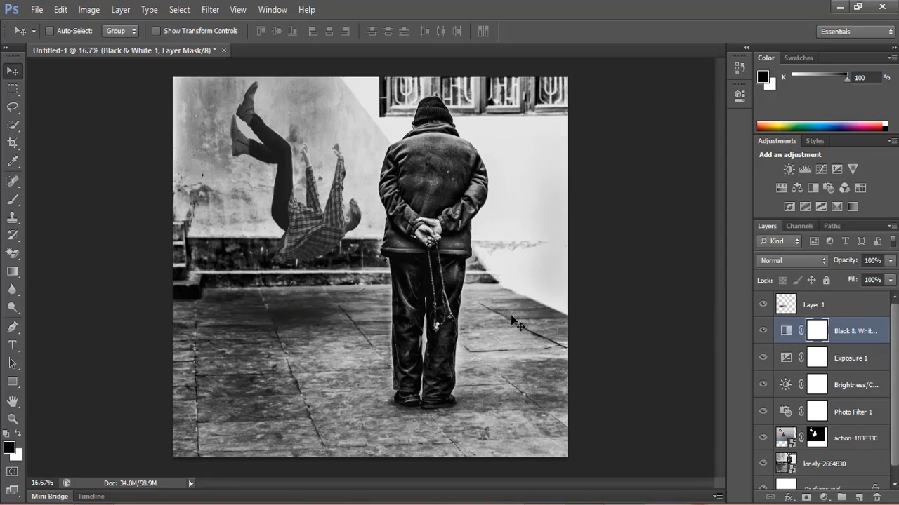
- Add a Channel Mixer with Red output mixing Red +111, Green -2, Blue -3, then select Blue output
{"action": "left_click", "coordinate": [825, 498]}
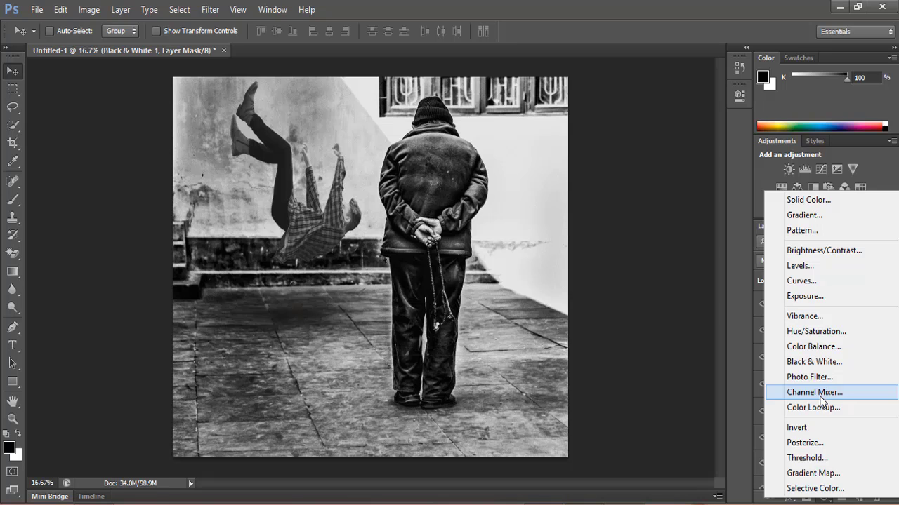
{"action": "left_click", "coordinate": [815, 392]}
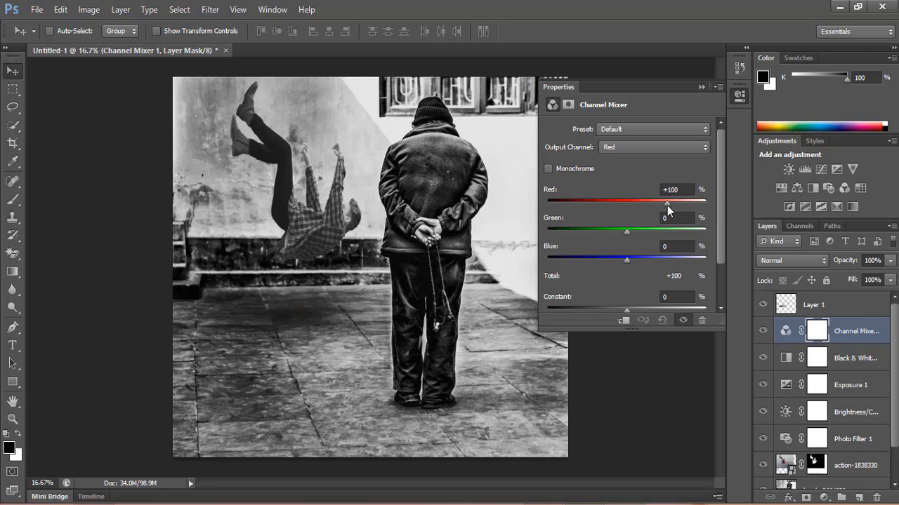
{"action": "left_click_drag", "start_coordinate": [666, 205], "coordinate": [671, 206]}
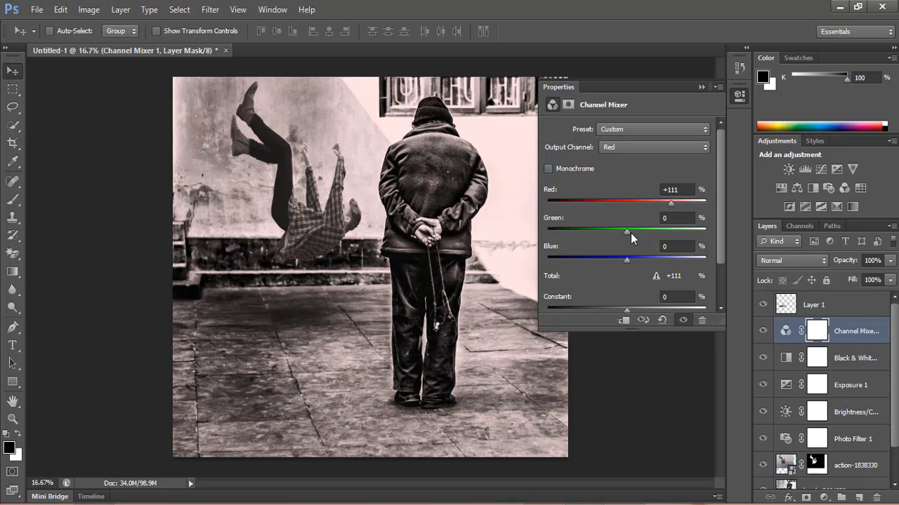
{"action": "left_click_drag", "start_coordinate": [630, 233], "coordinate": [623, 262]}
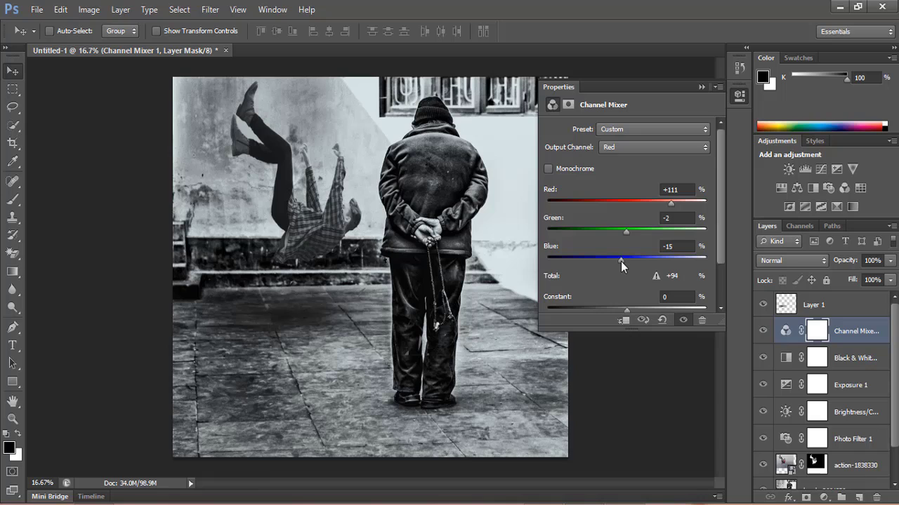
{"action": "left_click_drag", "start_coordinate": [621, 261], "coordinate": [622, 261]}
{"action": "left_click", "coordinate": [625, 264]}
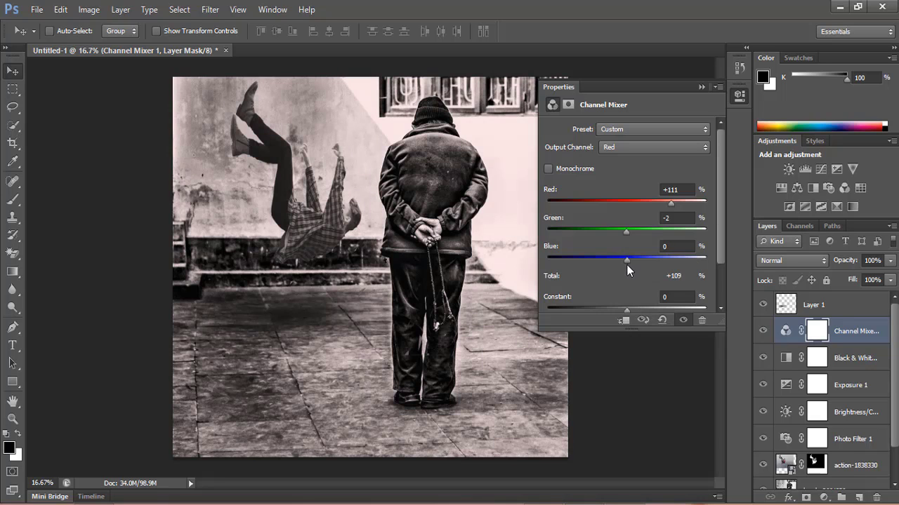
{"action": "left_click_drag", "start_coordinate": [626, 264], "coordinate": [625, 265]}
{"action": "left_click", "coordinate": [703, 148]}
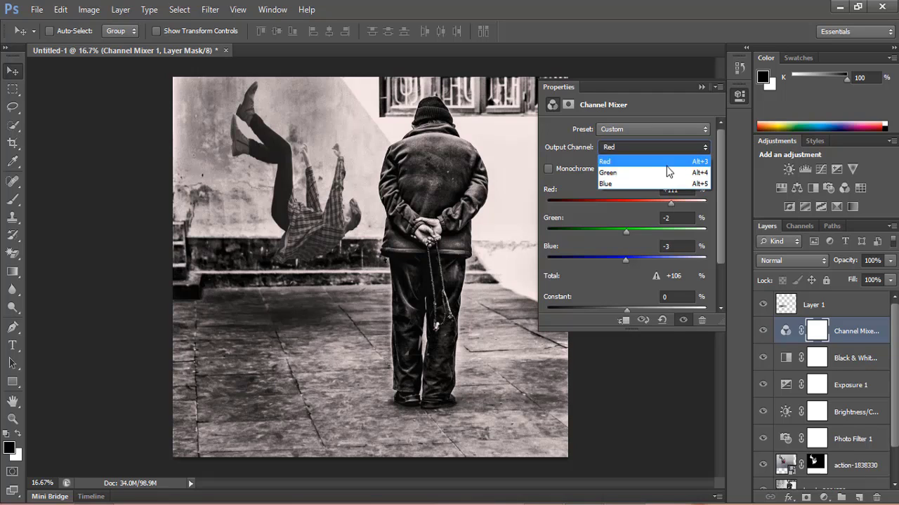
{"action": "left_click", "coordinate": [635, 183]}
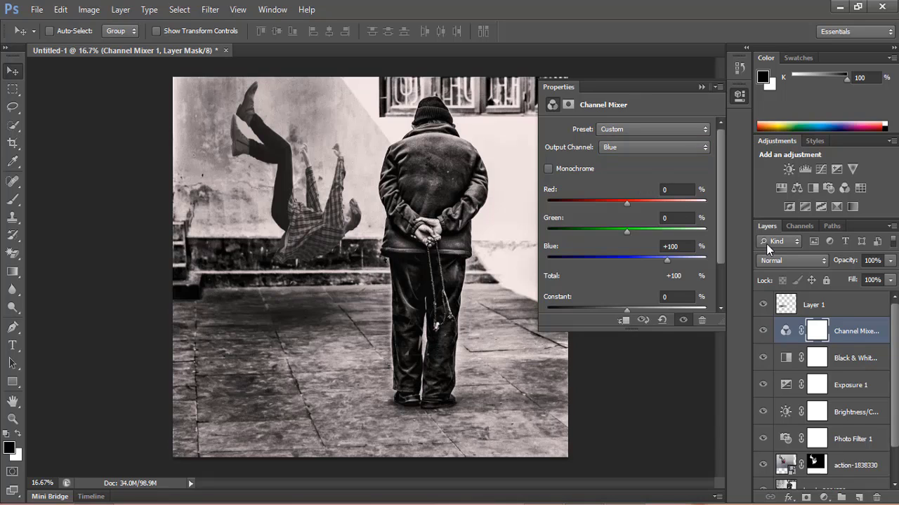
{"action": "left_click", "coordinate": [700, 87]}
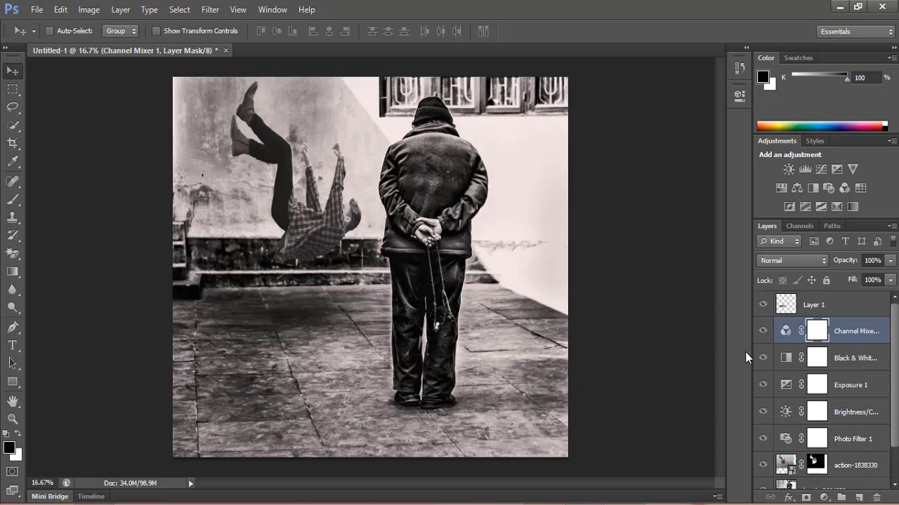
{"action": "left_click", "coordinate": [824, 497]}
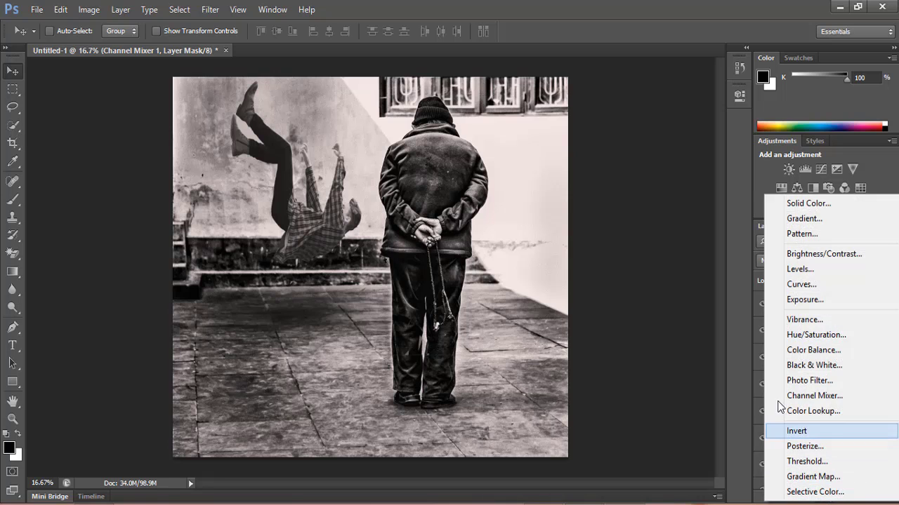
{"action": "left_click", "coordinate": [686, 360]}
{"action": "left_click", "coordinate": [788, 497]}
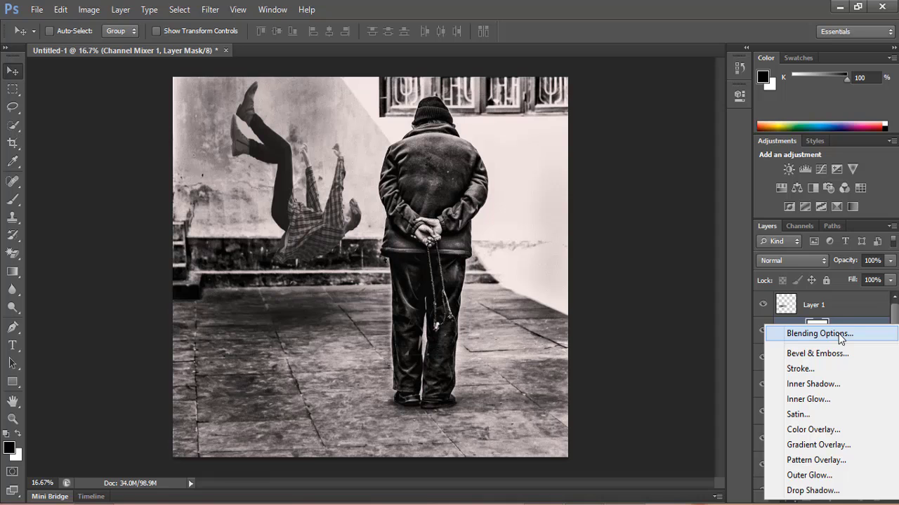
{"action": "left_click", "coordinate": [838, 334]}
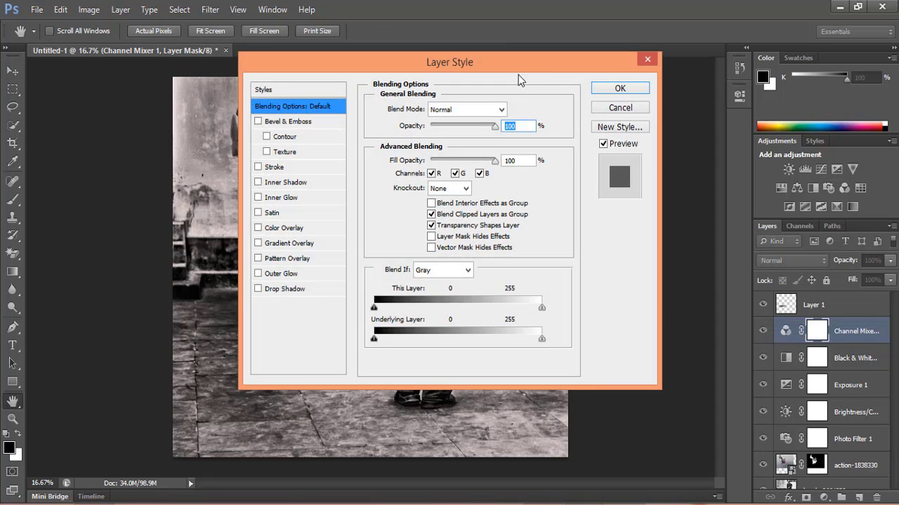
{"action": "left_click_drag", "start_coordinate": [511, 67], "coordinate": [804, 61]}
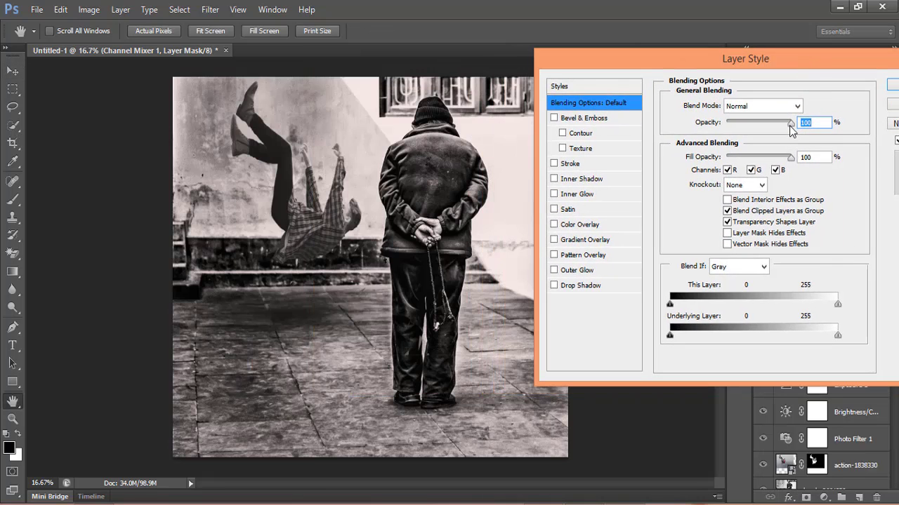
{"action": "left_click_drag", "start_coordinate": [791, 124], "coordinate": [753, 129]}
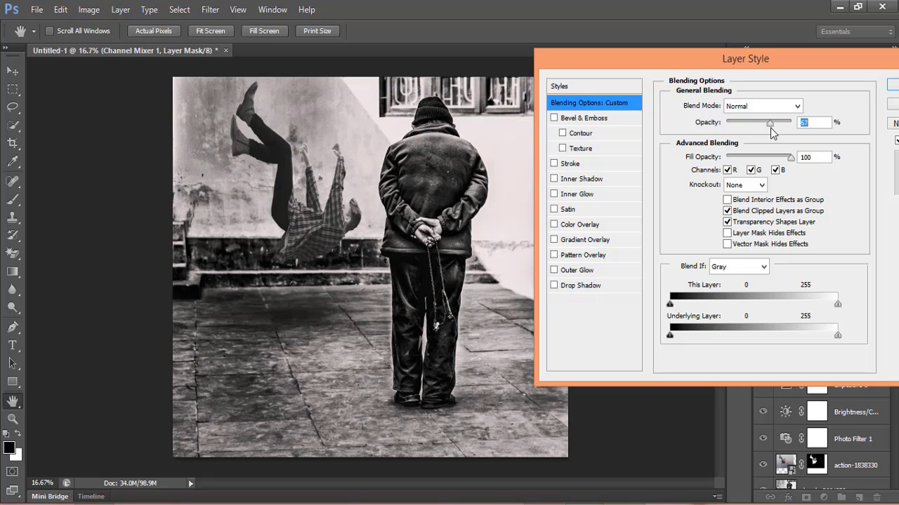
{"action": "left_click", "coordinate": [555, 119]}
{"action": "left_click", "coordinate": [555, 118]}
{"action": "left_click_drag", "start_coordinate": [813, 73], "coordinate": [705, 75]}
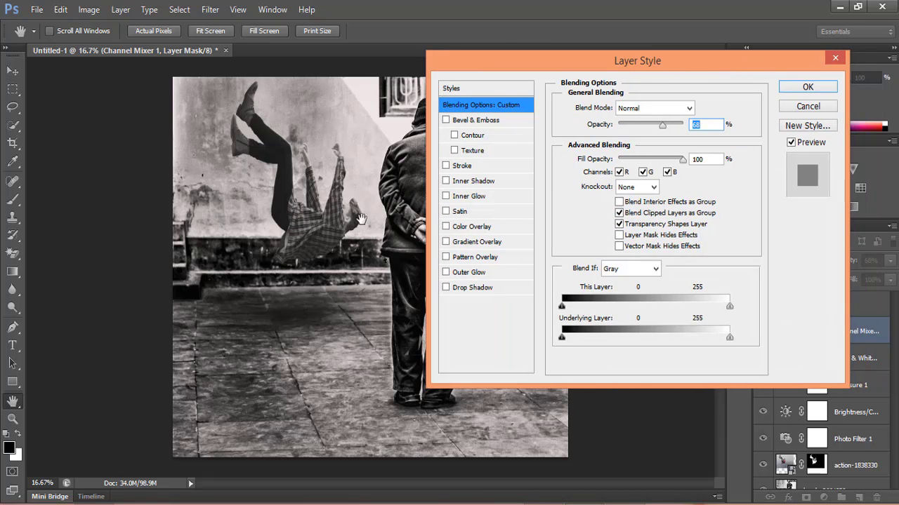
{"action": "left_click", "coordinate": [836, 57]}
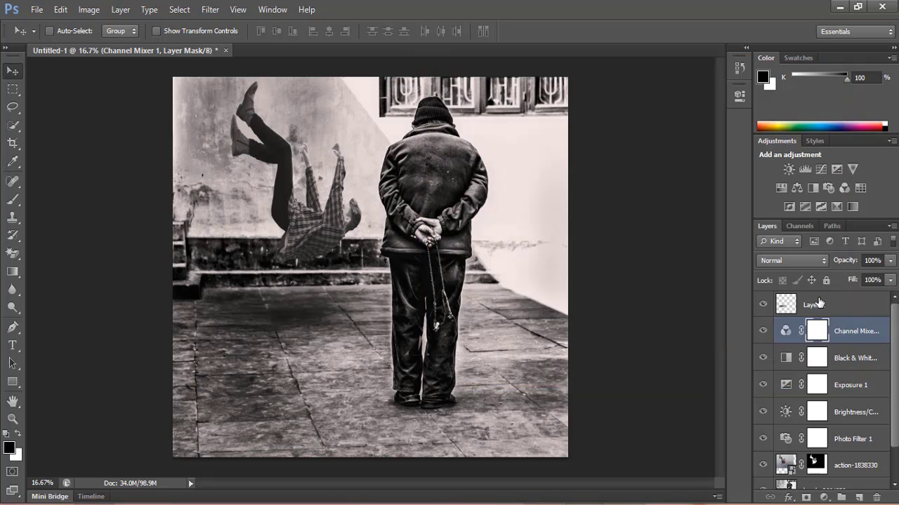
{"action": "left_click_drag", "start_coordinate": [895, 388], "coordinate": [895, 414]}
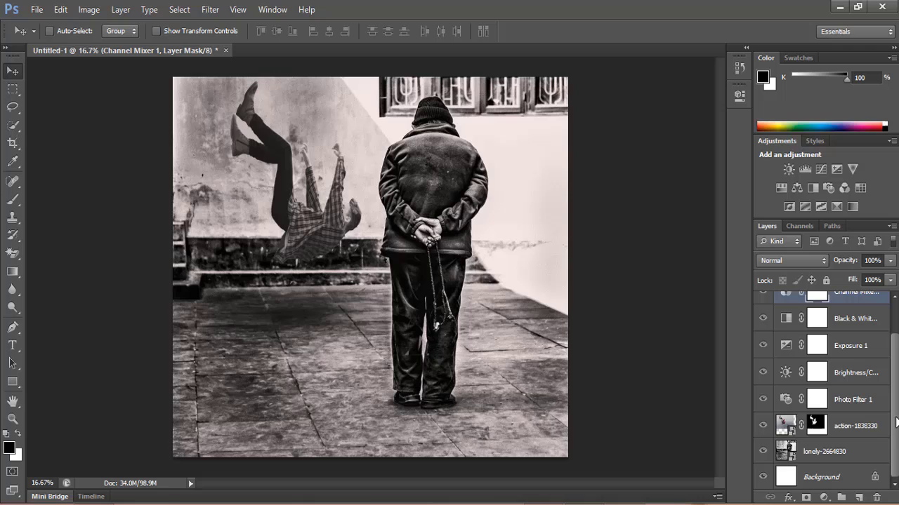
- Add a Curves layer, lifting a highlight point, pulling in the white point and deepening the black point
{"action": "left_click", "coordinate": [826, 498]}
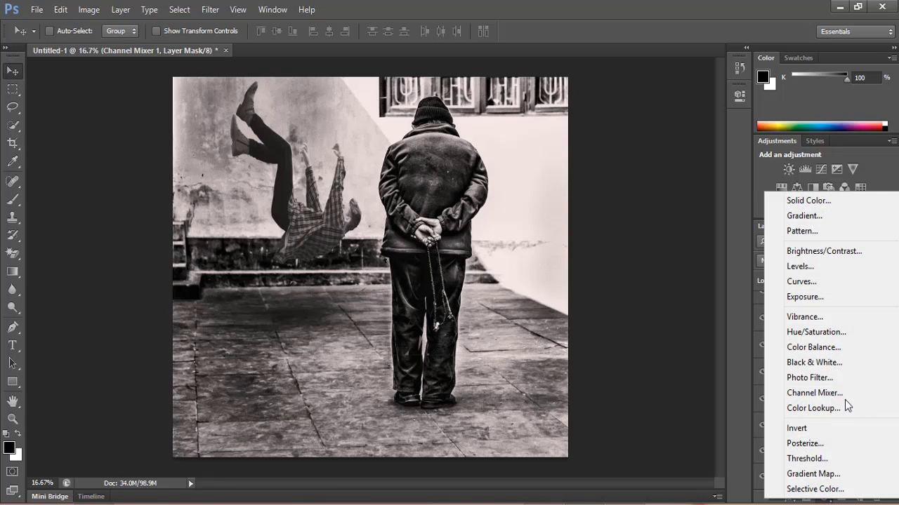
{"action": "left_click", "coordinate": [810, 286]}
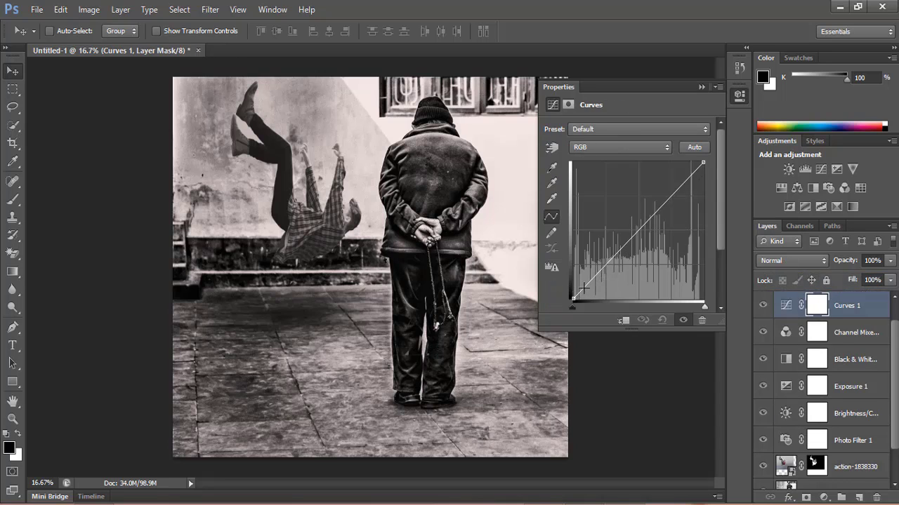
{"action": "left_click_drag", "start_coordinate": [583, 288], "coordinate": [585, 282]}
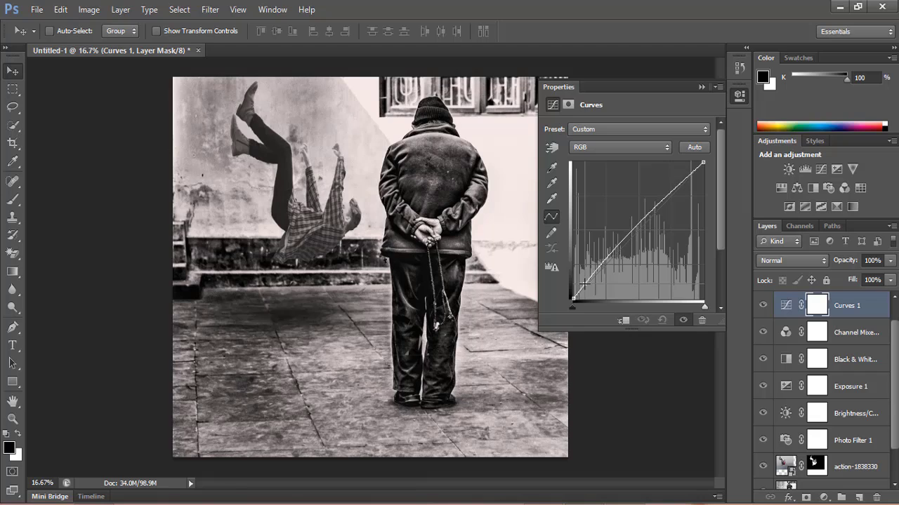
{"action": "left_click", "coordinate": [678, 188]}
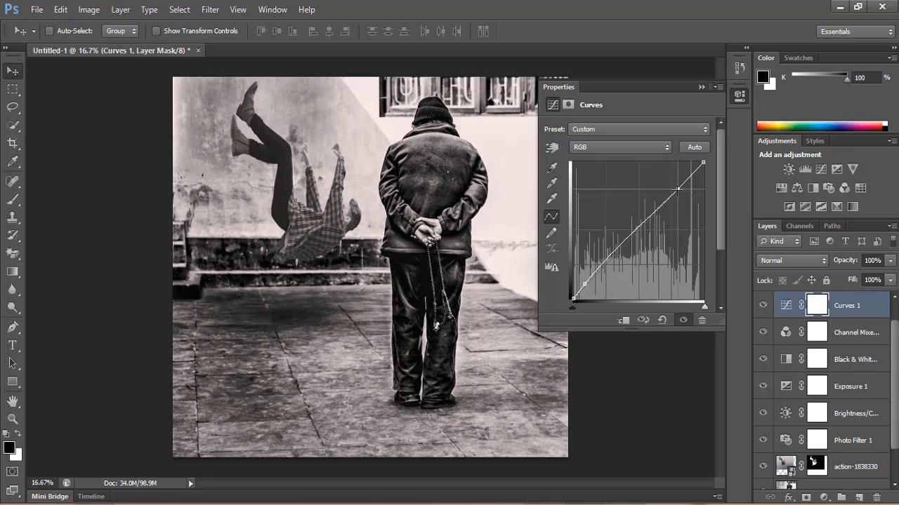
{"action": "mouse_move", "coordinate": [678, 189]}
{"action": "left_mouse_down"}
{"action": "mouse_move", "coordinate": [660, 178]}
{"action": "mouse_move", "coordinate": [674, 194]}
{"action": "left_mouse_up"}
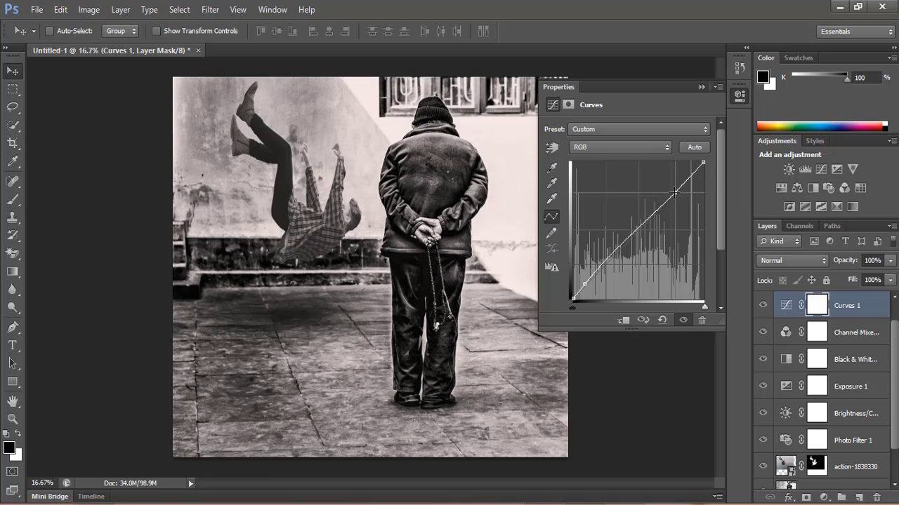
{"action": "left_click_drag", "start_coordinate": [705, 304], "coordinate": [703, 309]}
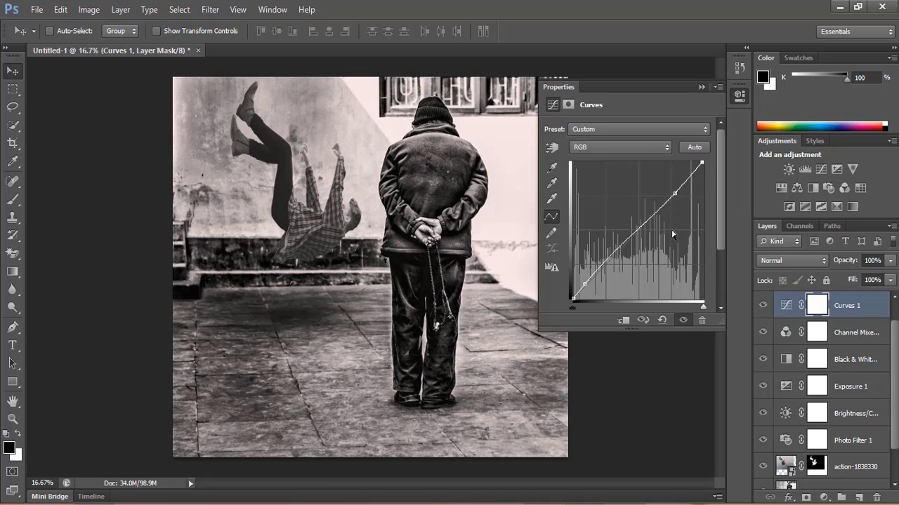
{"action": "left_click_drag", "start_coordinate": [674, 192], "coordinate": [672, 190]}
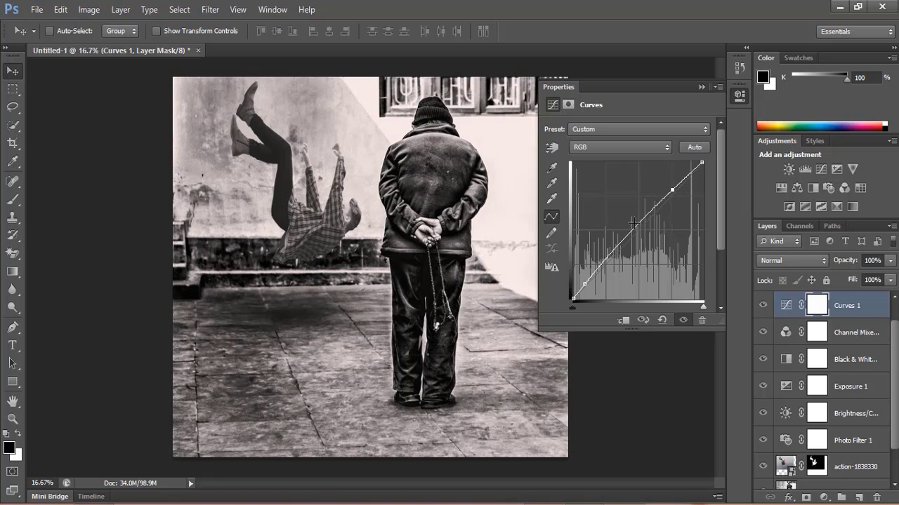
{"action": "left_click_drag", "start_coordinate": [587, 283], "coordinate": [589, 284]}
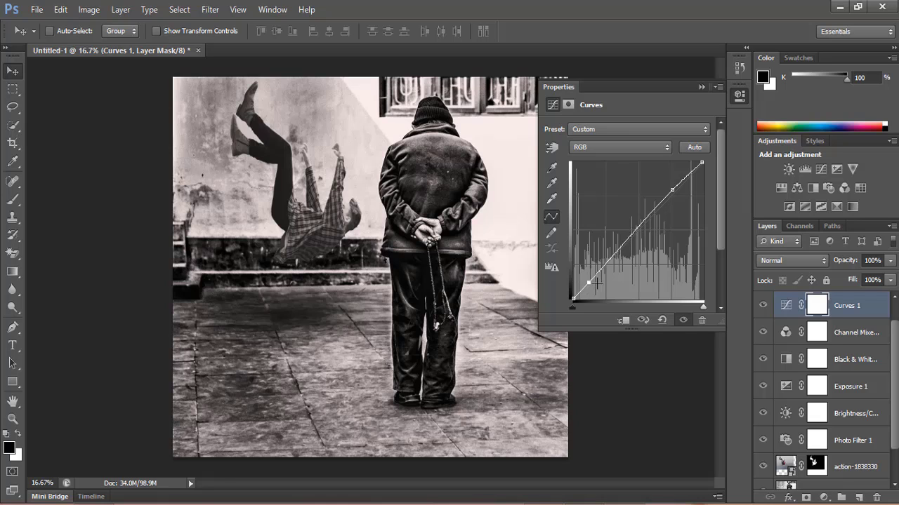
{"action": "left_click_drag", "start_coordinate": [575, 307], "coordinate": [578, 307]}
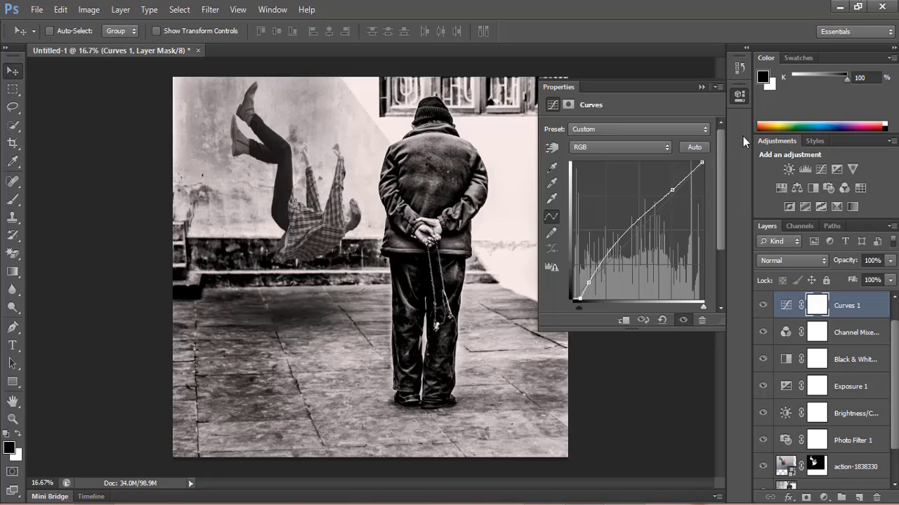
{"action": "left_click", "coordinate": [703, 87]}
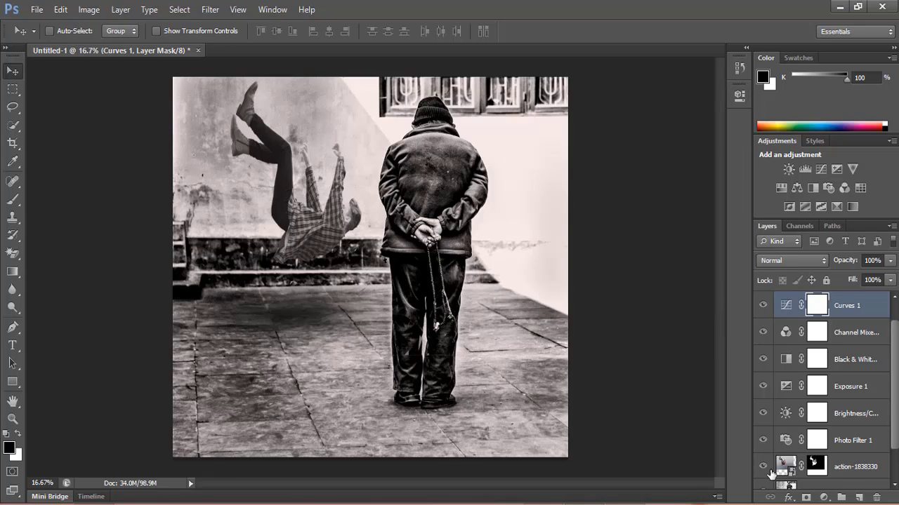
{"action": "left_click", "coordinate": [826, 498]}
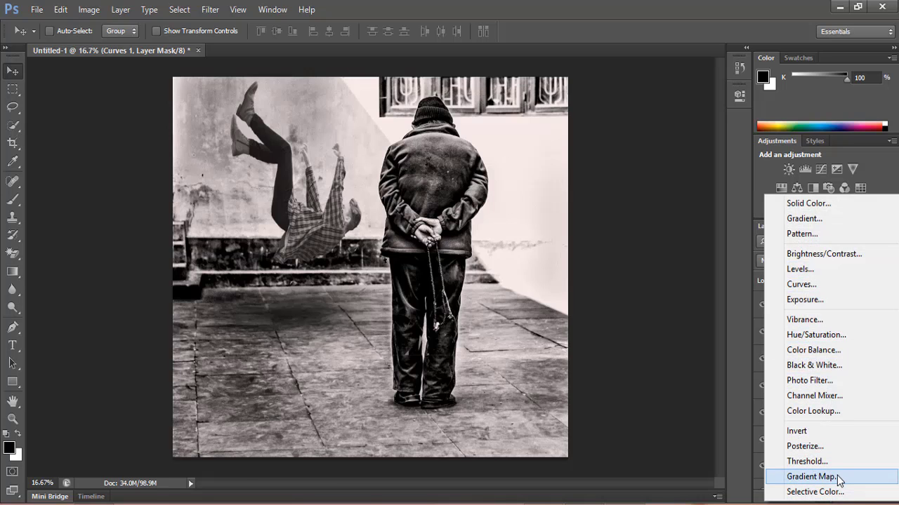
{"action": "left_click", "coordinate": [810, 477]}
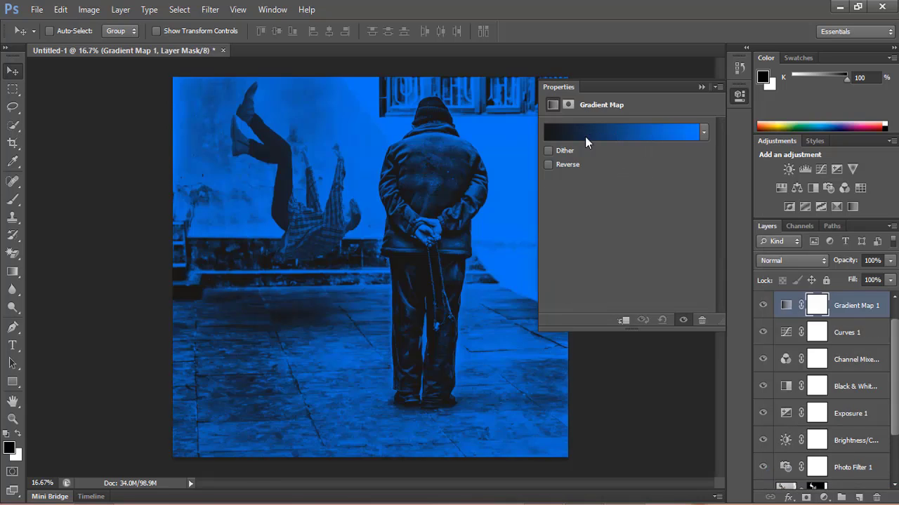
{"action": "left_click", "coordinate": [701, 87]}
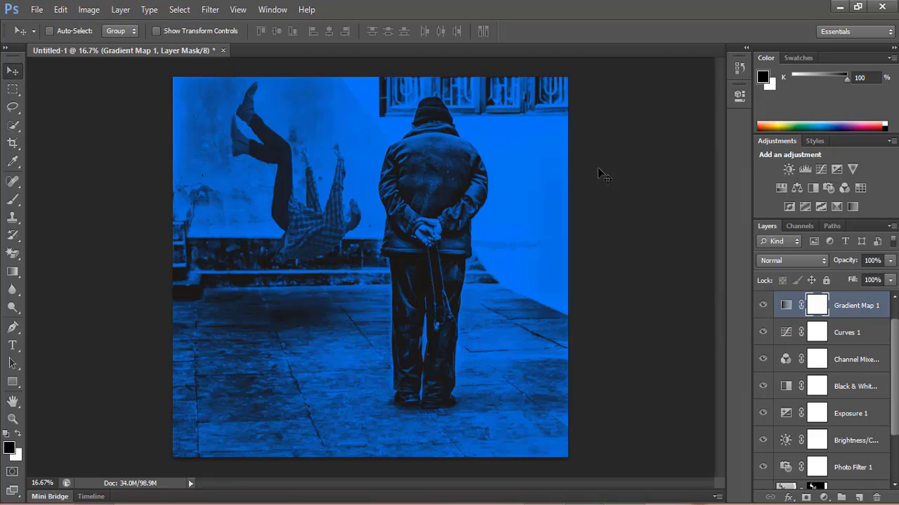
{"action": "left_click", "coordinate": [848, 309]}
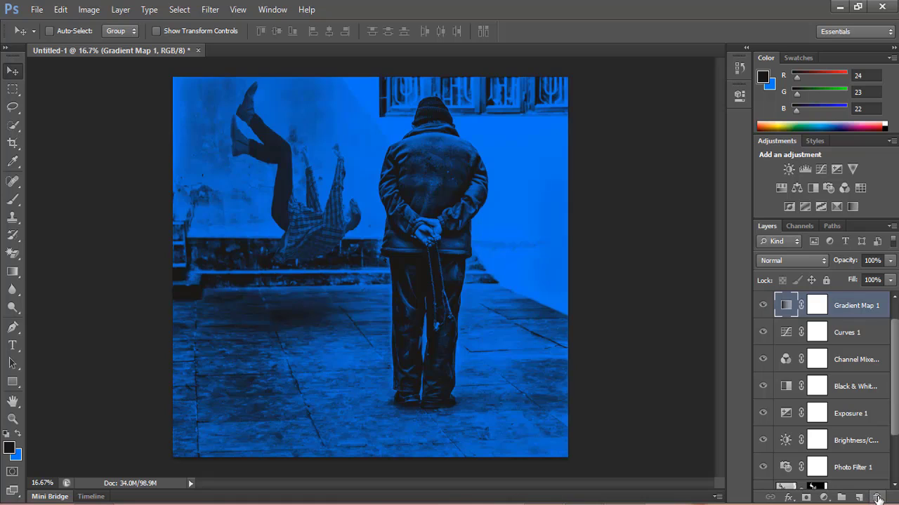
{"action": "left_click", "coordinate": [876, 498]}
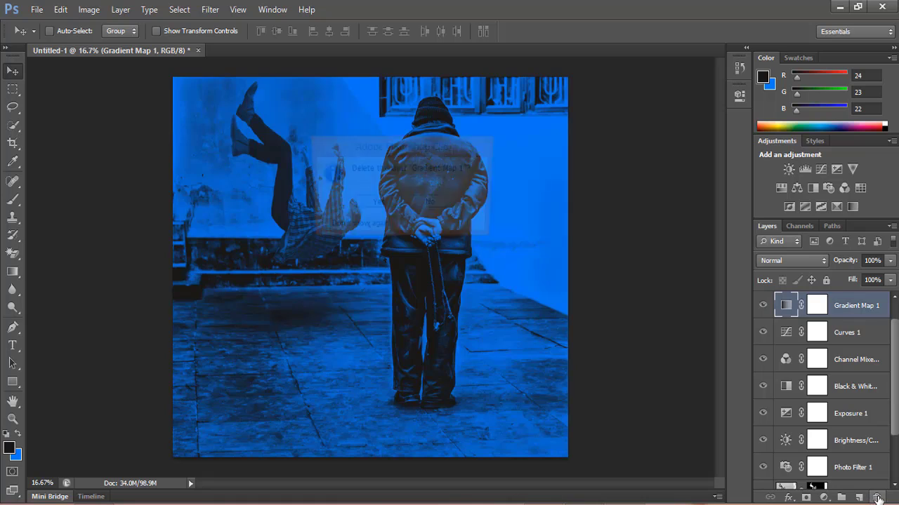
{"action": "left_click", "coordinate": [379, 205]}
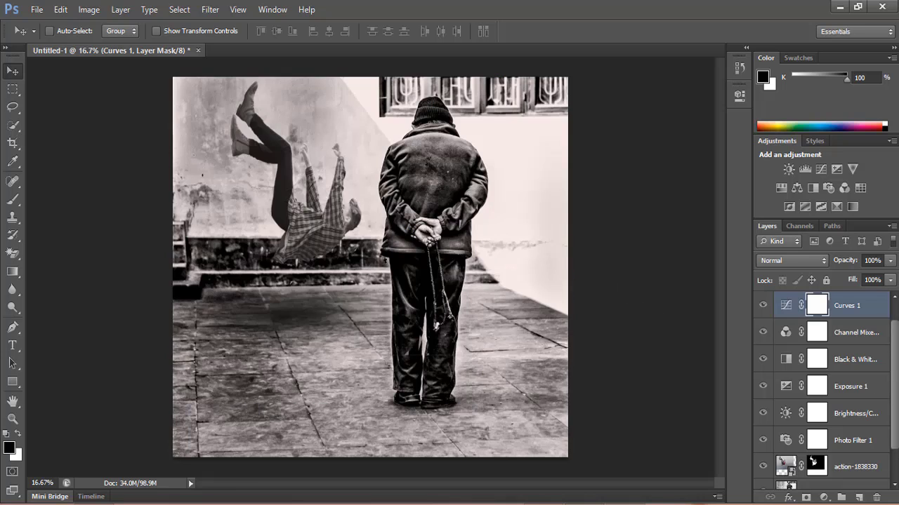
{"action": "scroll", "coordinate": [896, 449], "scroll_direction": "down", "scroll_amount": 2}
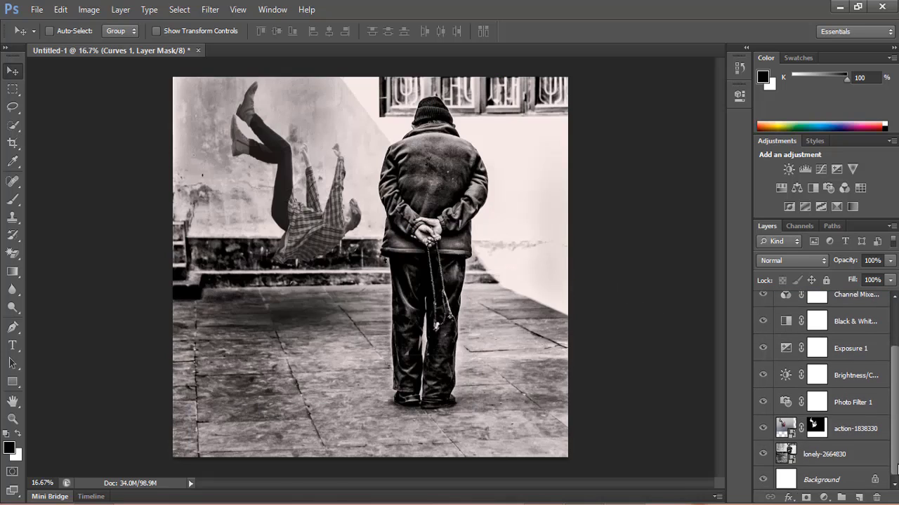
- Add a Photo Filter adjustment layer using the Red filter and nudge its density up
{"action": "left_click", "coordinate": [823, 497]}
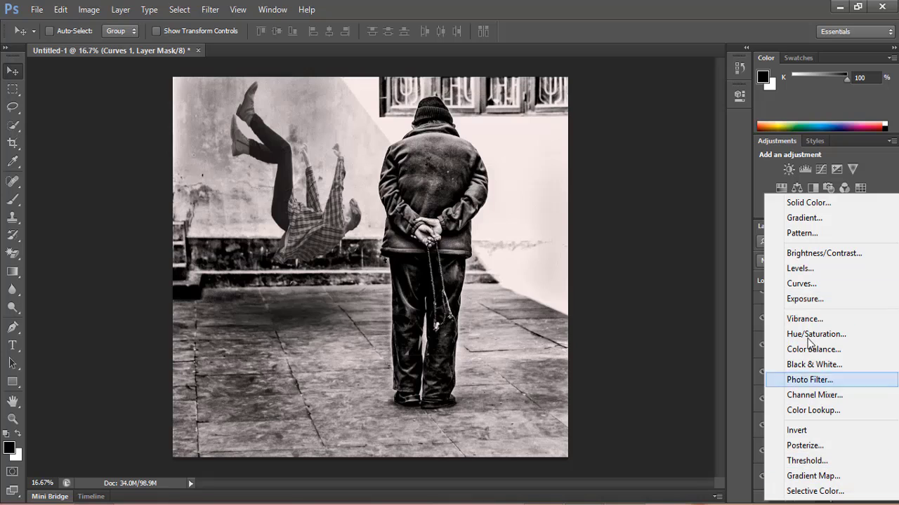
{"action": "left_click", "coordinate": [825, 381]}
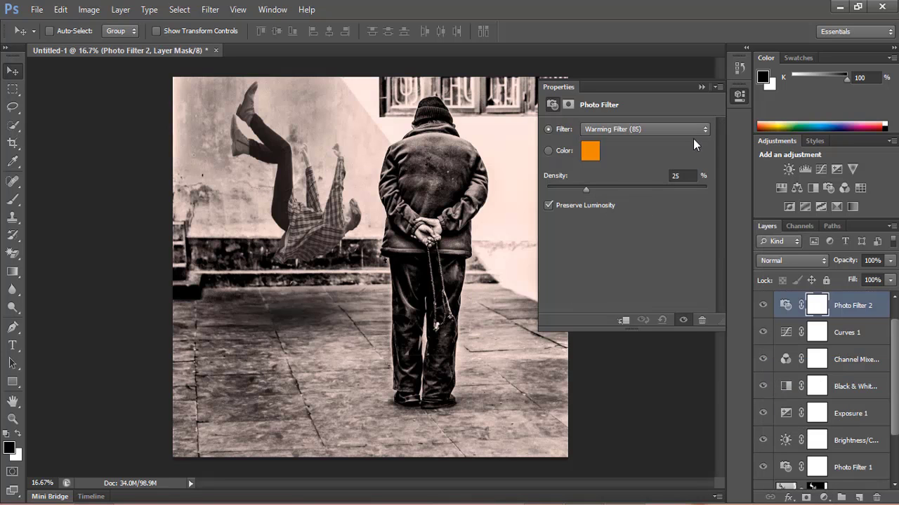
{"action": "left_click", "coordinate": [705, 129]}
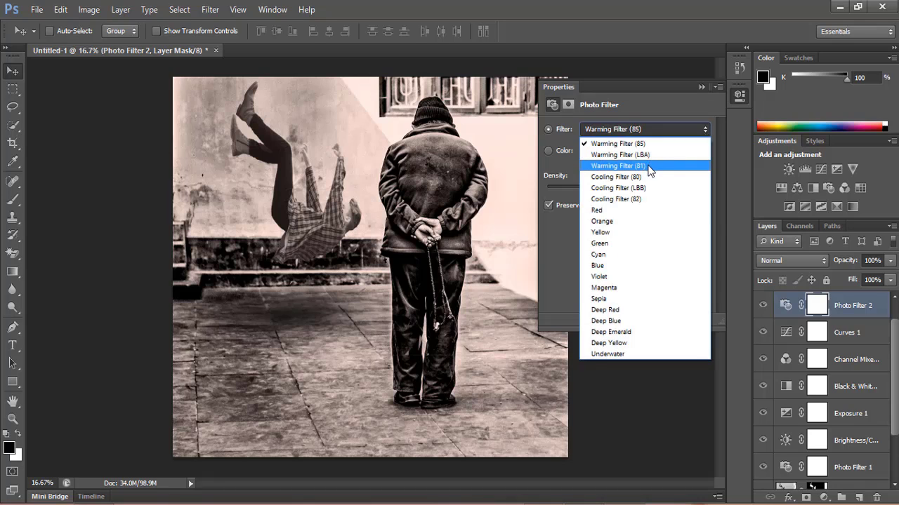
{"action": "left_click", "coordinate": [600, 210]}
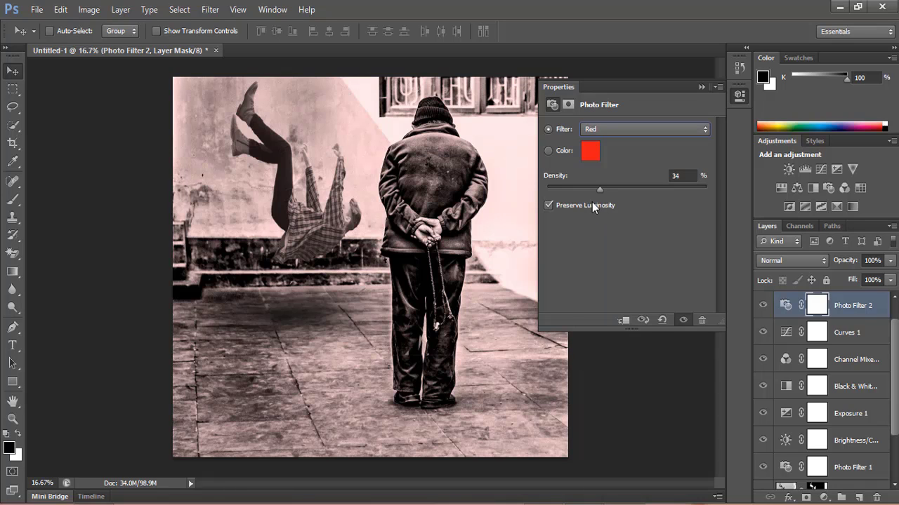
{"action": "left_click_drag", "start_coordinate": [594, 194], "coordinate": [595, 194]}
- Try the Orange, Warming (85) and other filter presets, then switch to a custom filter colour
{"action": "left_click", "coordinate": [704, 129]}
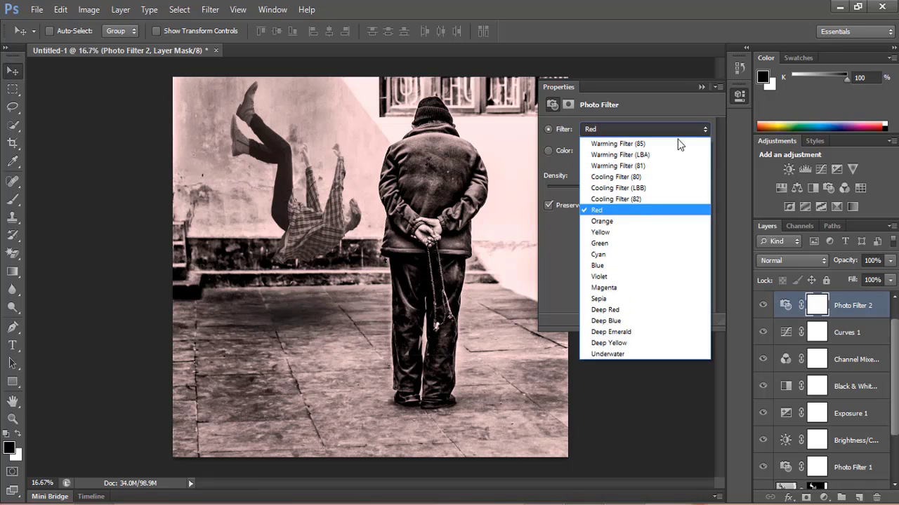
{"action": "left_click", "coordinate": [619, 222]}
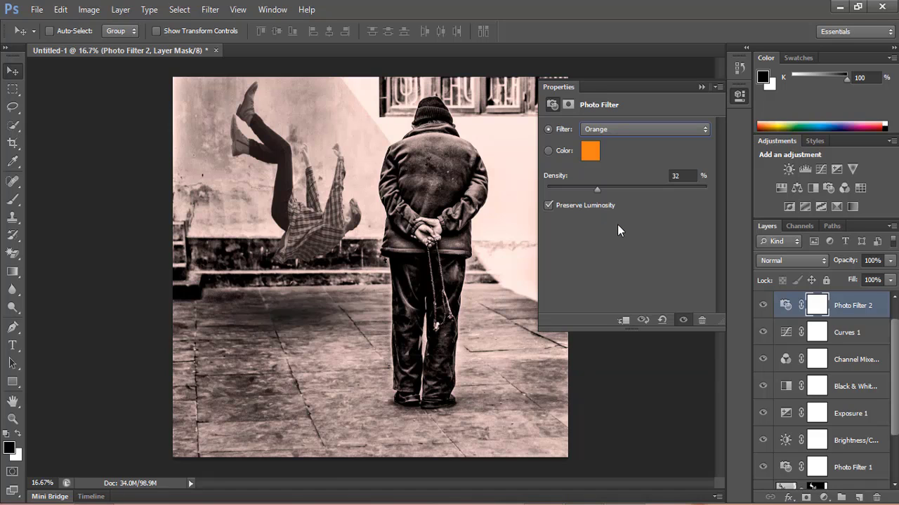
{"action": "left_click", "coordinate": [705, 132]}
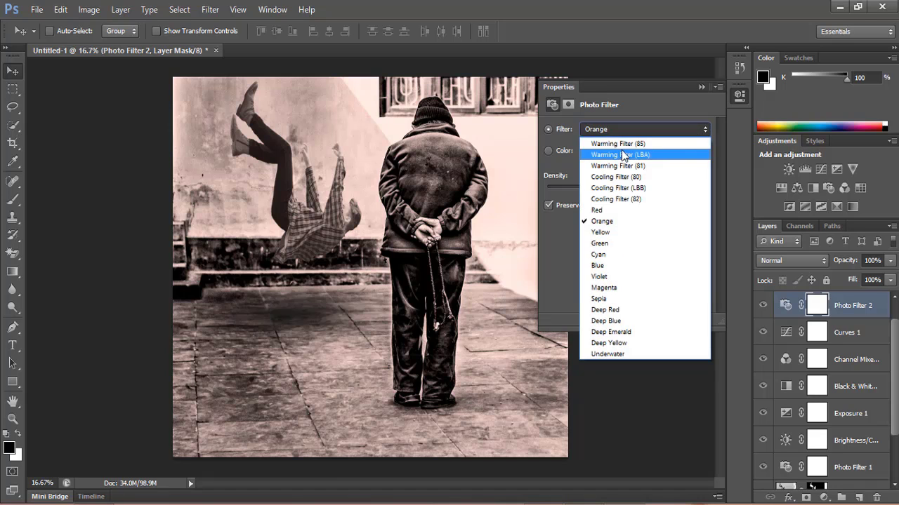
{"action": "left_click", "coordinate": [632, 144]}
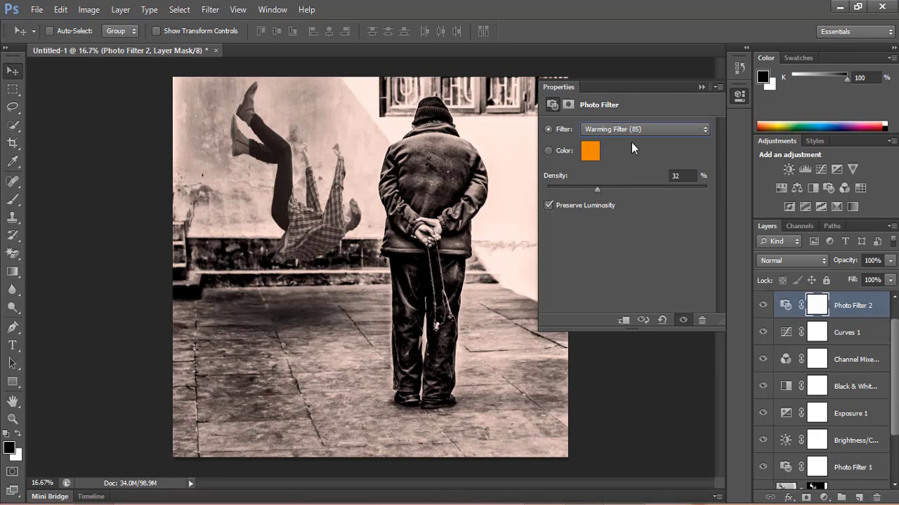
{"action": "key", "text": "Down"}
{"action": "key", "text": "Down"}
{"action": "key", "text": "Down"}
{"action": "key", "text": "Down"}
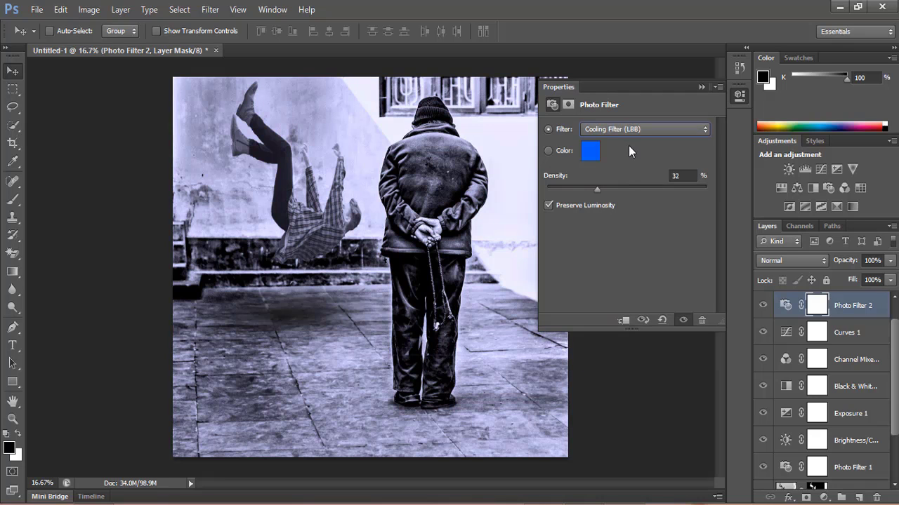
{"action": "key", "text": "Down"}
{"action": "key", "text": "Down"}
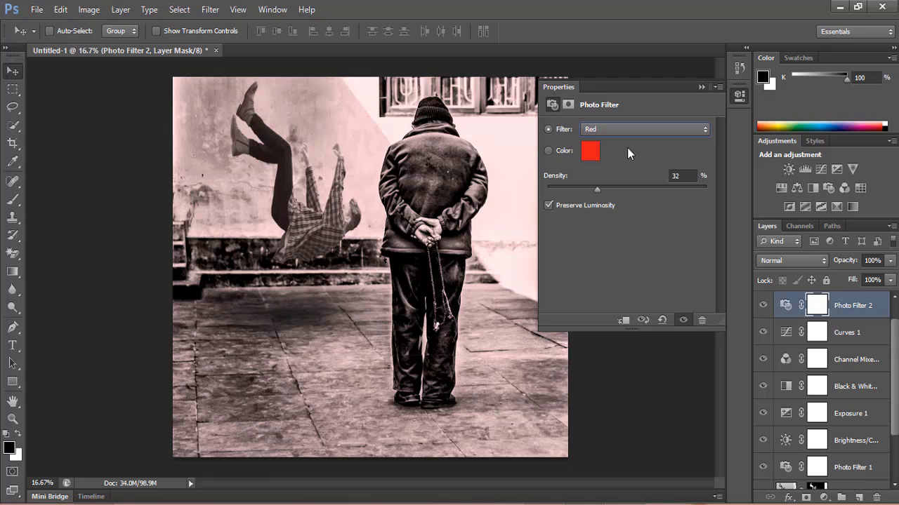
{"action": "left_click", "coordinate": [548, 151]}
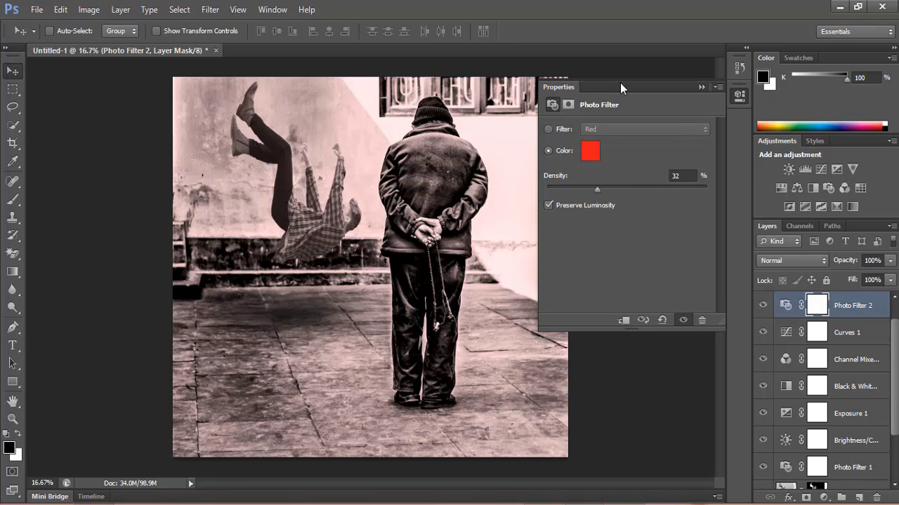
- Set the Photo Filter 2 layer mask's Density to 87%
{"action": "left_click", "coordinate": [567, 105]}
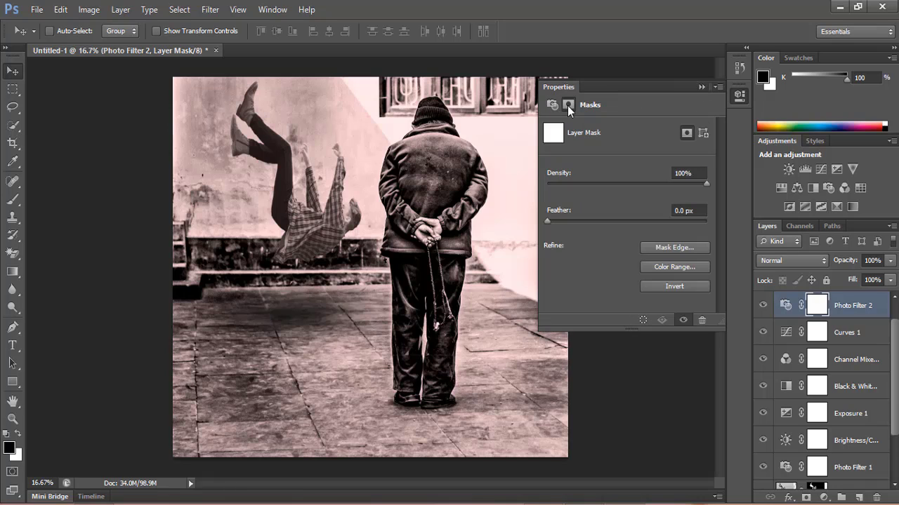
{"action": "left_click", "coordinate": [552, 105]}
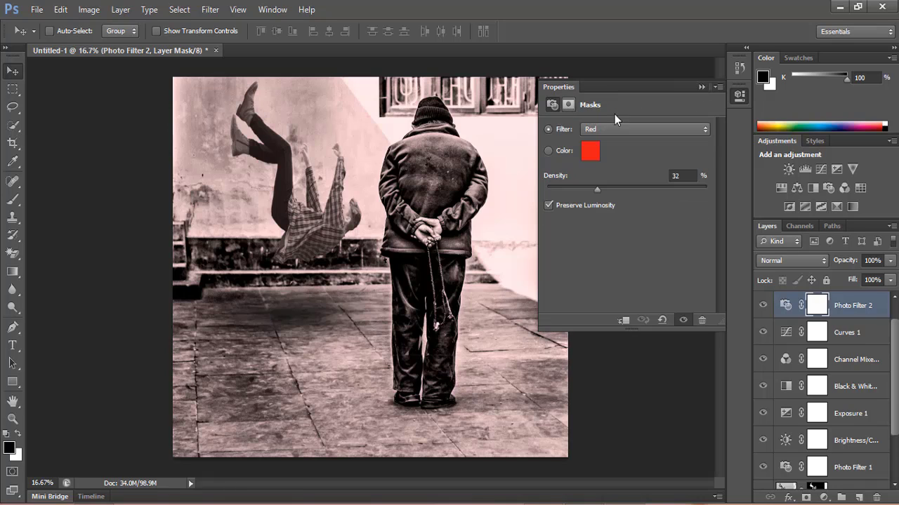
{"action": "left_click", "coordinate": [701, 87]}
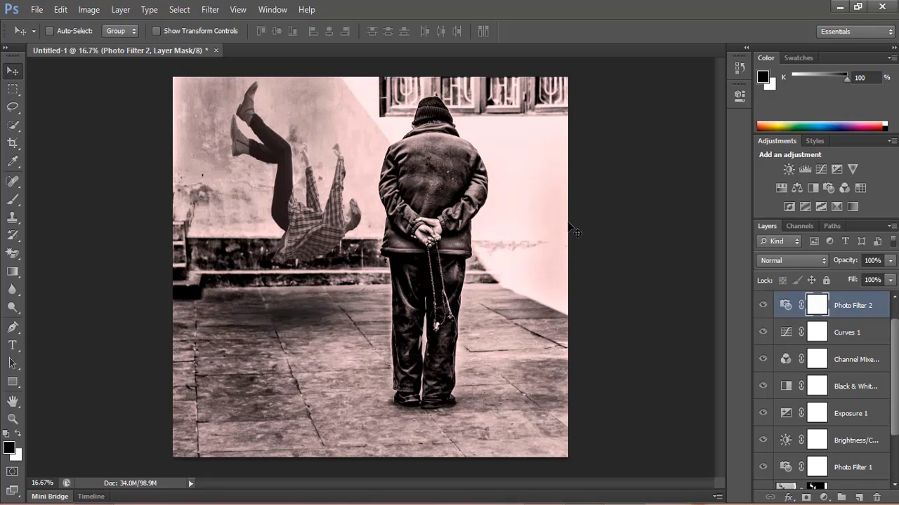
{"action": "double_click", "coordinate": [820, 306]}
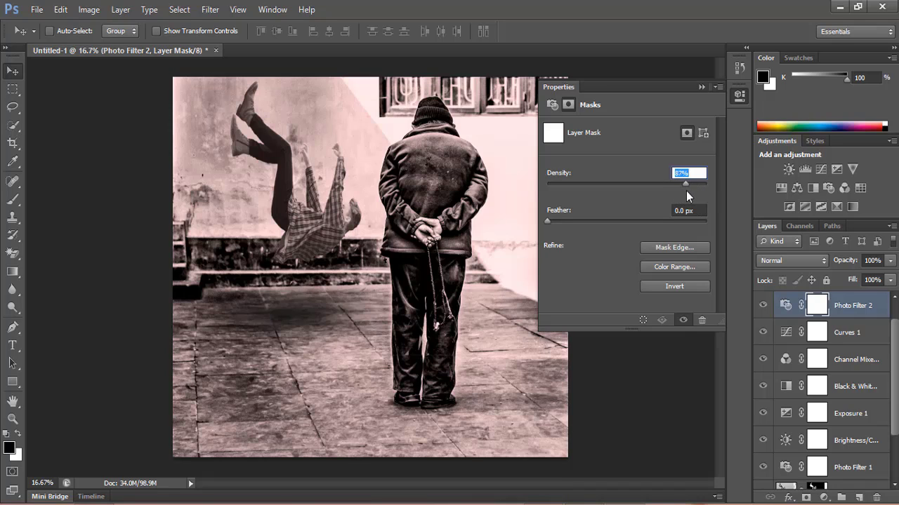
{"action": "left_click", "coordinate": [680, 198]}
{"action": "left_click", "coordinate": [693, 89]}
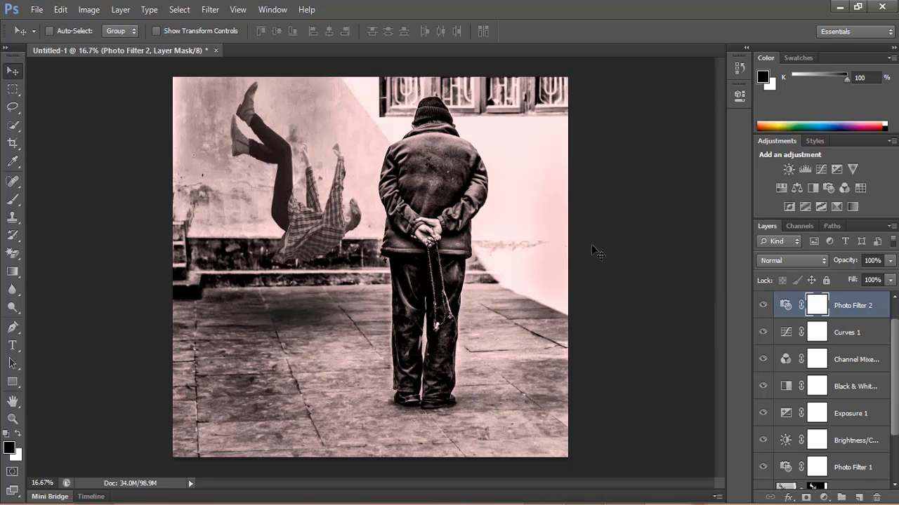
- Start a Save As of the composite with JPEG chosen as the file format
{"action": "left_click", "coordinate": [36, 9]}
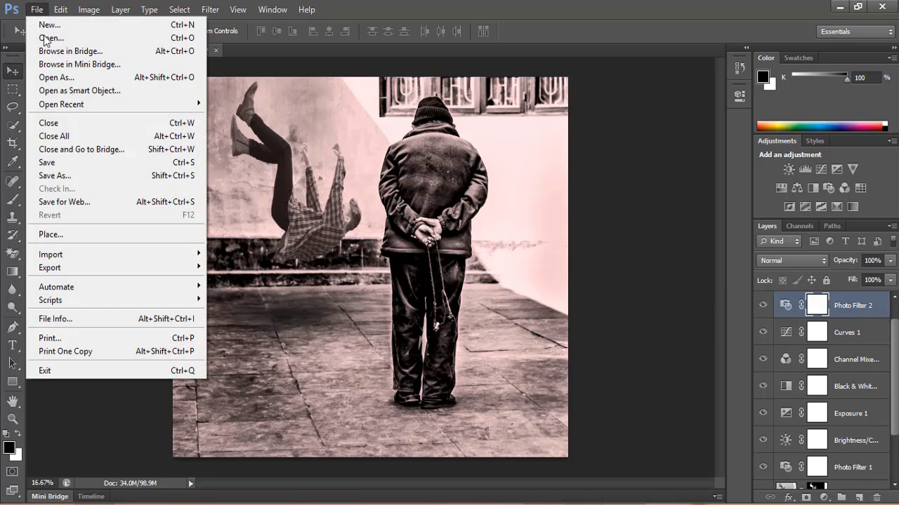
{"action": "left_click", "coordinate": [588, 188]}
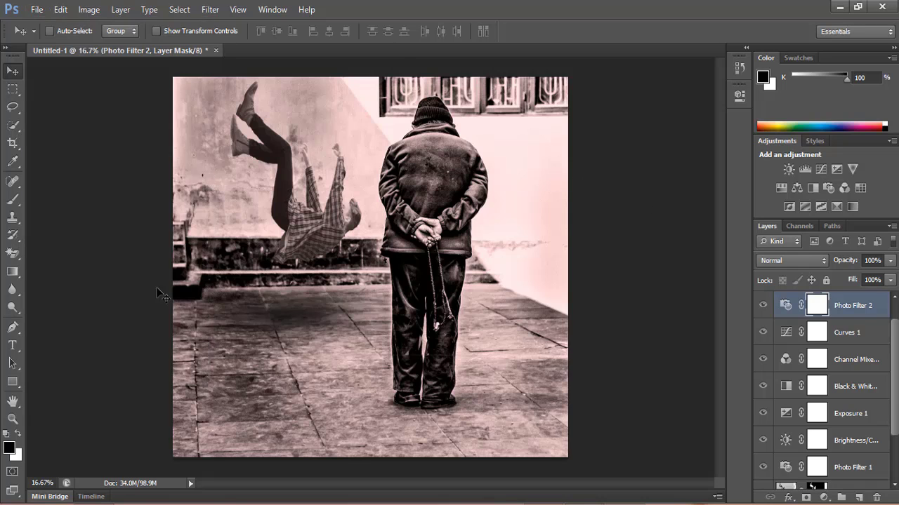
{"action": "left_click", "coordinate": [38, 10]}
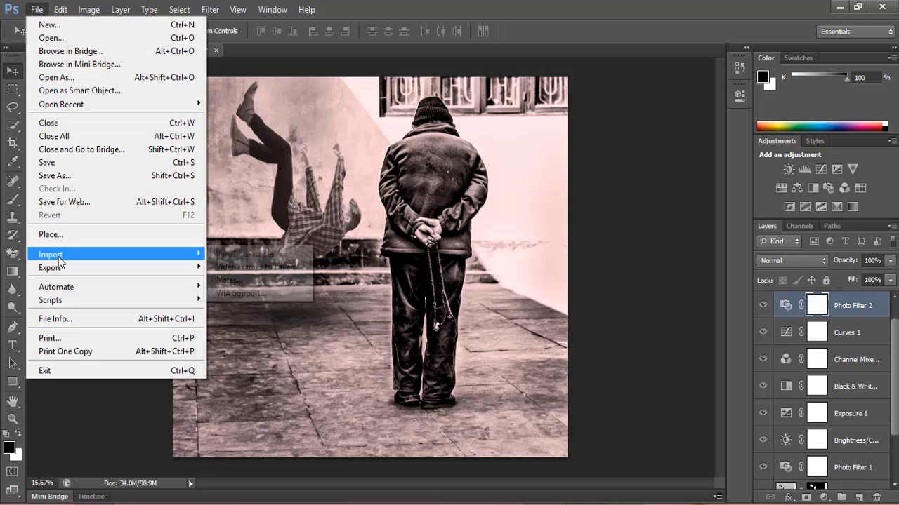
{"action": "left_click", "coordinate": [74, 176]}
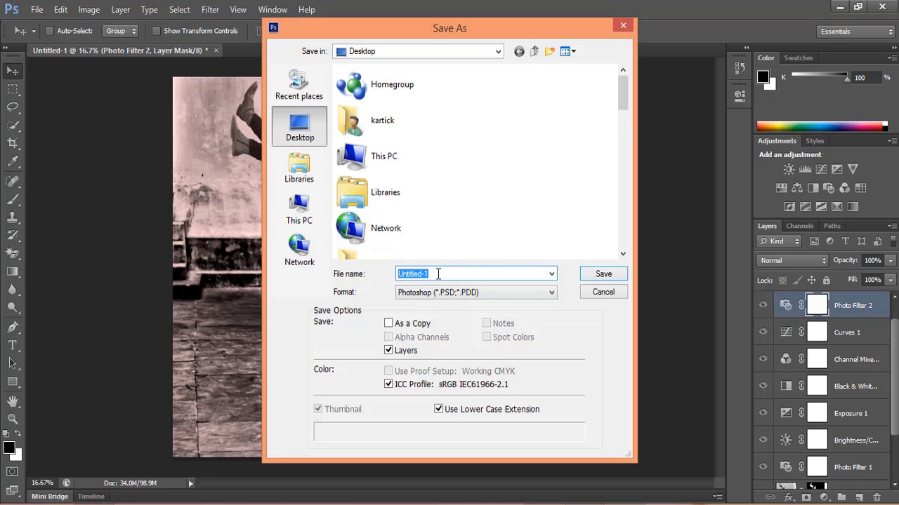
{"action": "left_click", "coordinate": [438, 273]}
{"action": "double_click", "coordinate": [452, 274]}
{"action": "left_click", "coordinate": [549, 295]}
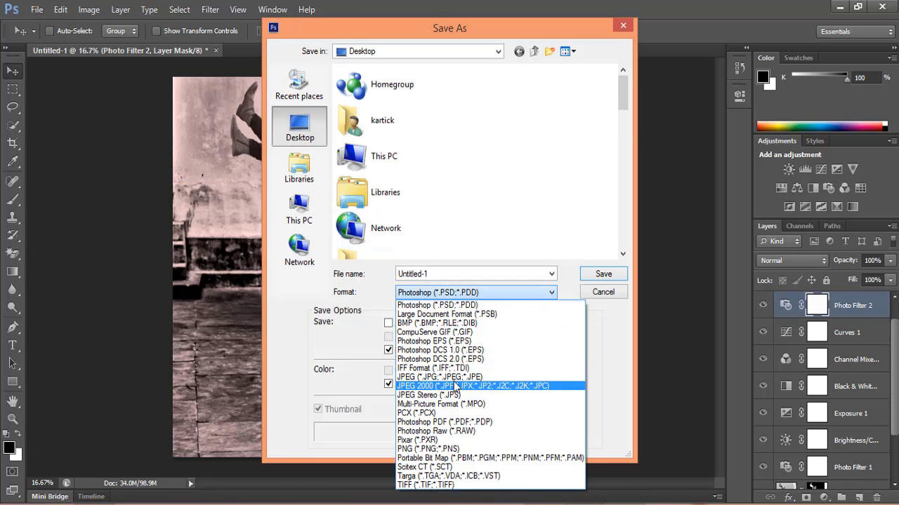
{"action": "left_click", "coordinate": [442, 377]}
- Name the file 'photo art.jpg' on the Desktop and save it
{"action": "double_click", "coordinate": [452, 273]}
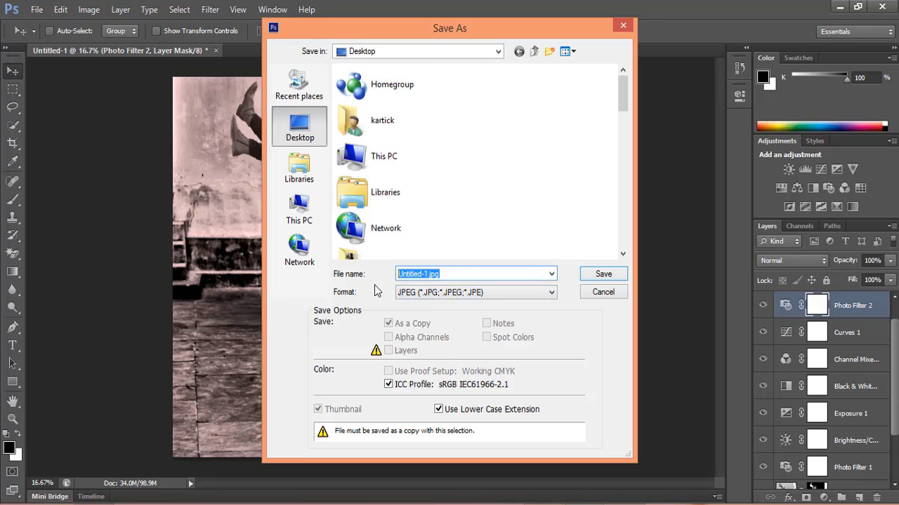
{"action": "key", "text": "BackSpace"}
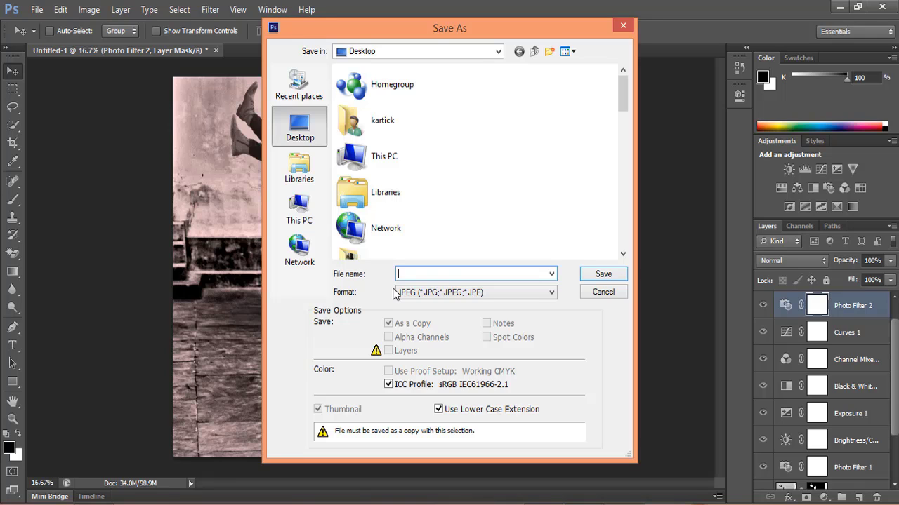
{"action": "type", "text": "phot"}
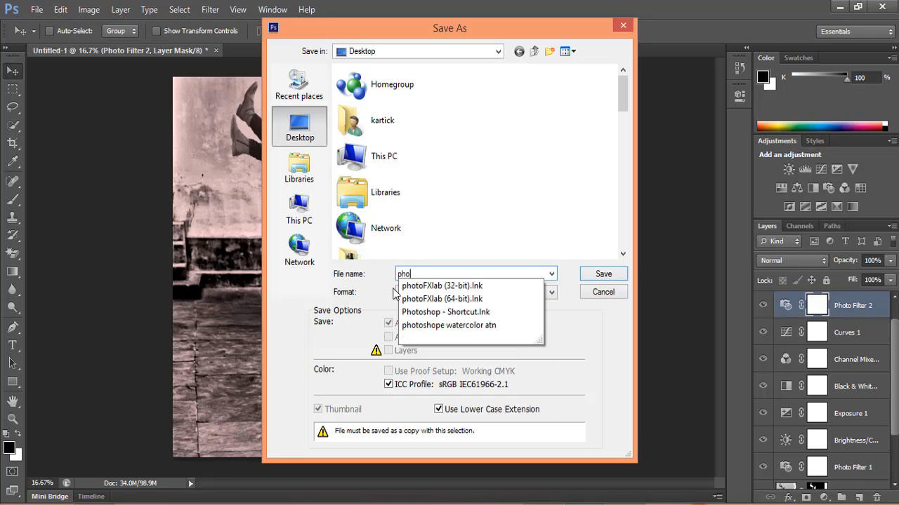
{"action": "type", "text": "yo"}
{"action": "key", "text": "BackSpace"}
{"action": "key", "text": "BackSpace"}
{"action": "type", "text": "o "}
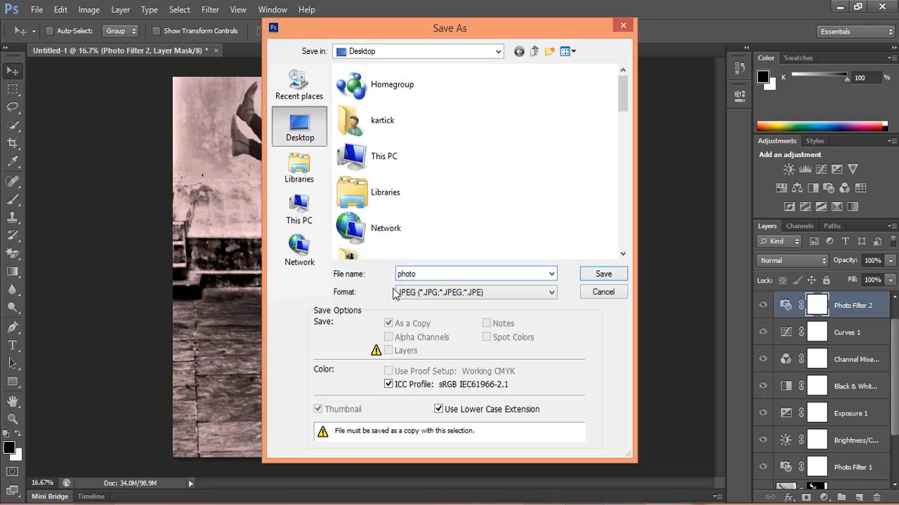
{"action": "type", "text": "art"}
{"action": "key", "text": "Return"}
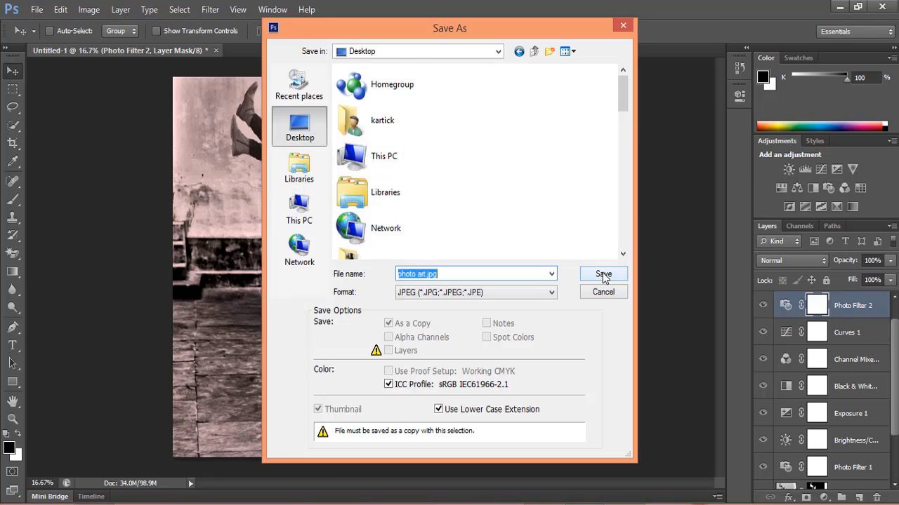
{"action": "left_click", "coordinate": [603, 274]}
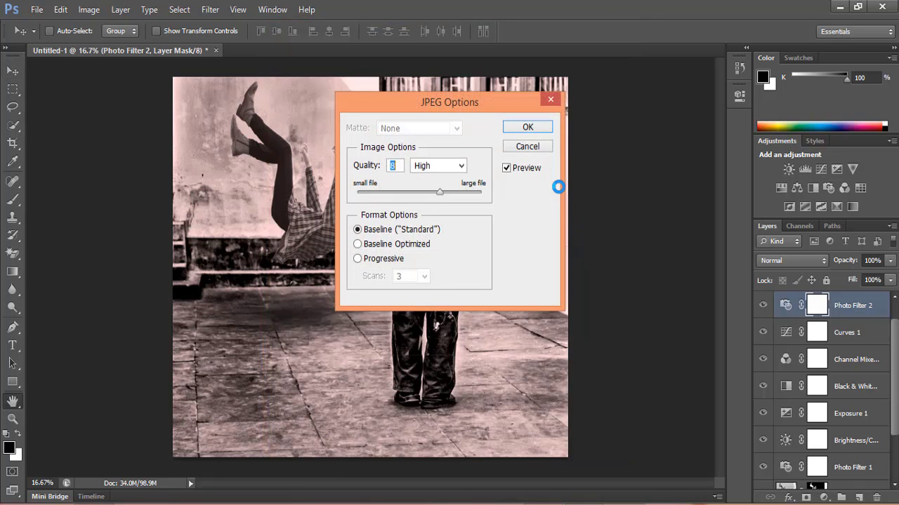
- Set JPEG quality to Maximum (12) and confirm the JPEG options
{"action": "left_click_drag", "start_coordinate": [438, 196], "coordinate": [481, 195]}
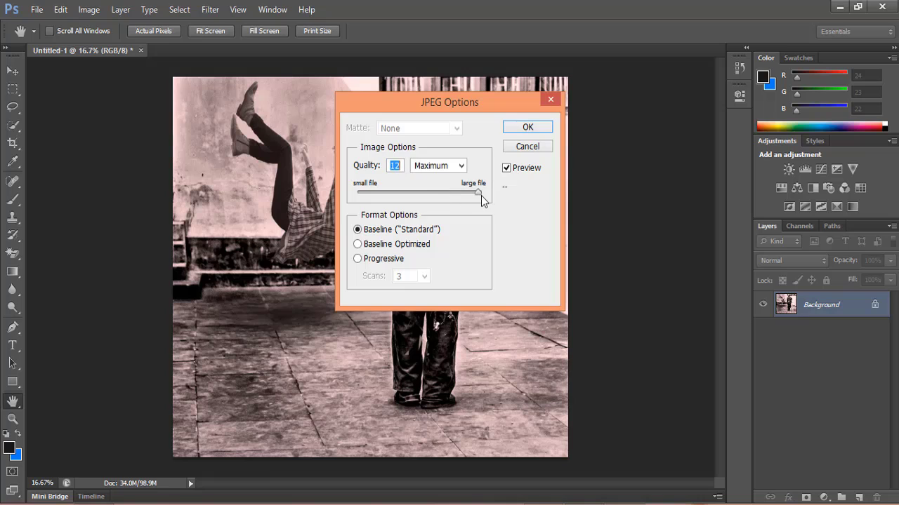
{"action": "left_click", "coordinate": [458, 169]}
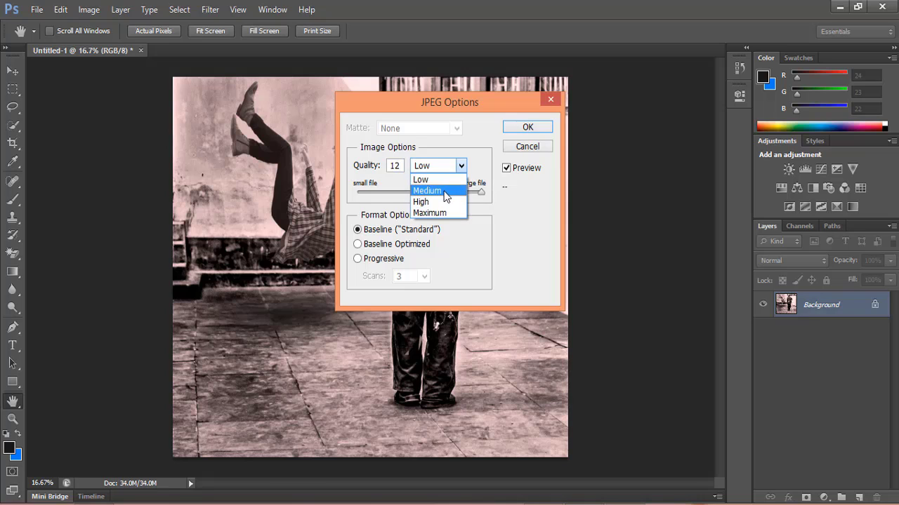
{"action": "left_click", "coordinate": [438, 214]}
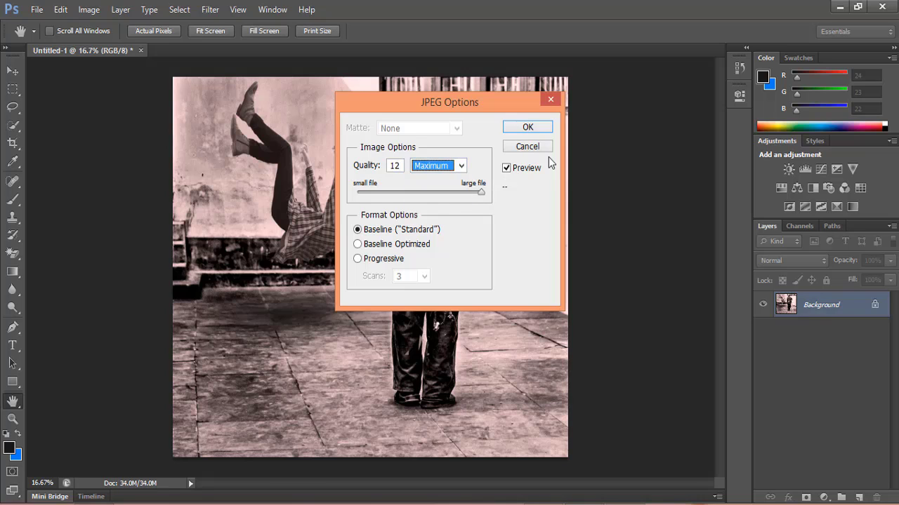
{"action": "left_click", "coordinate": [528, 127]}
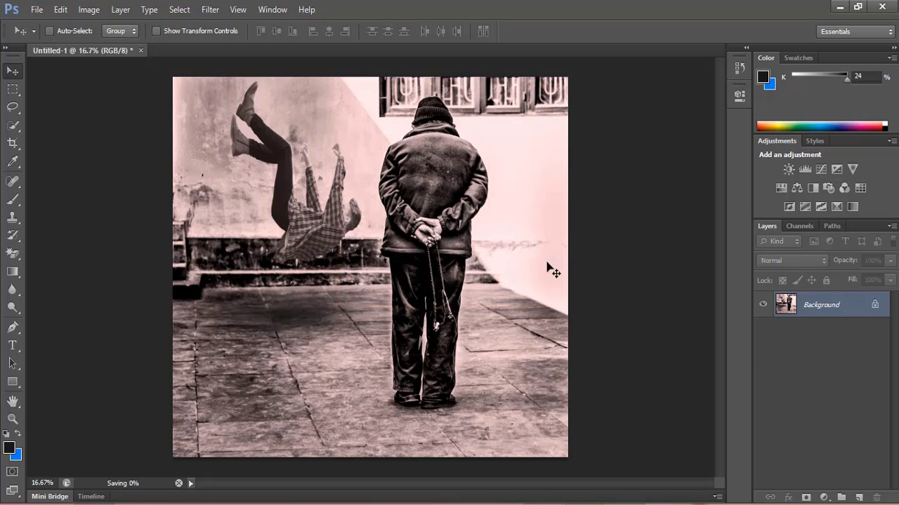